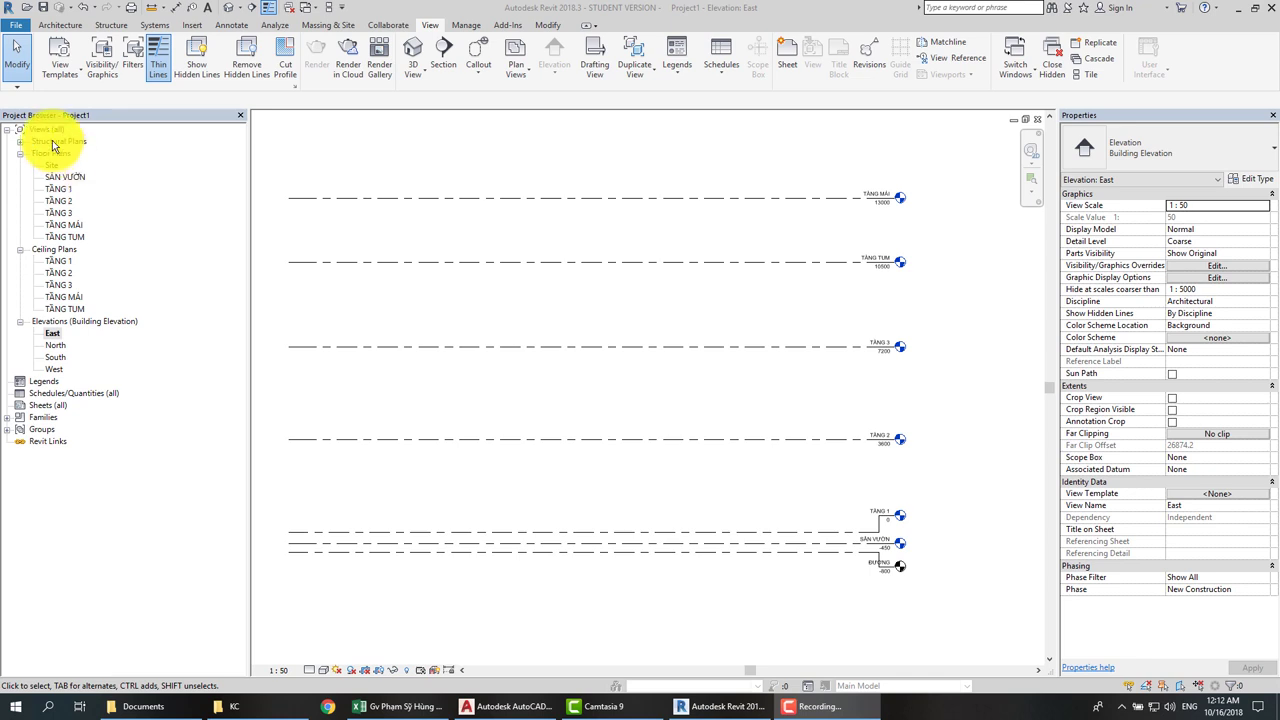
- Expand Structural Plans and review the existing TẦNG MÁI and TẦNG TUM plans
click(52, 143)
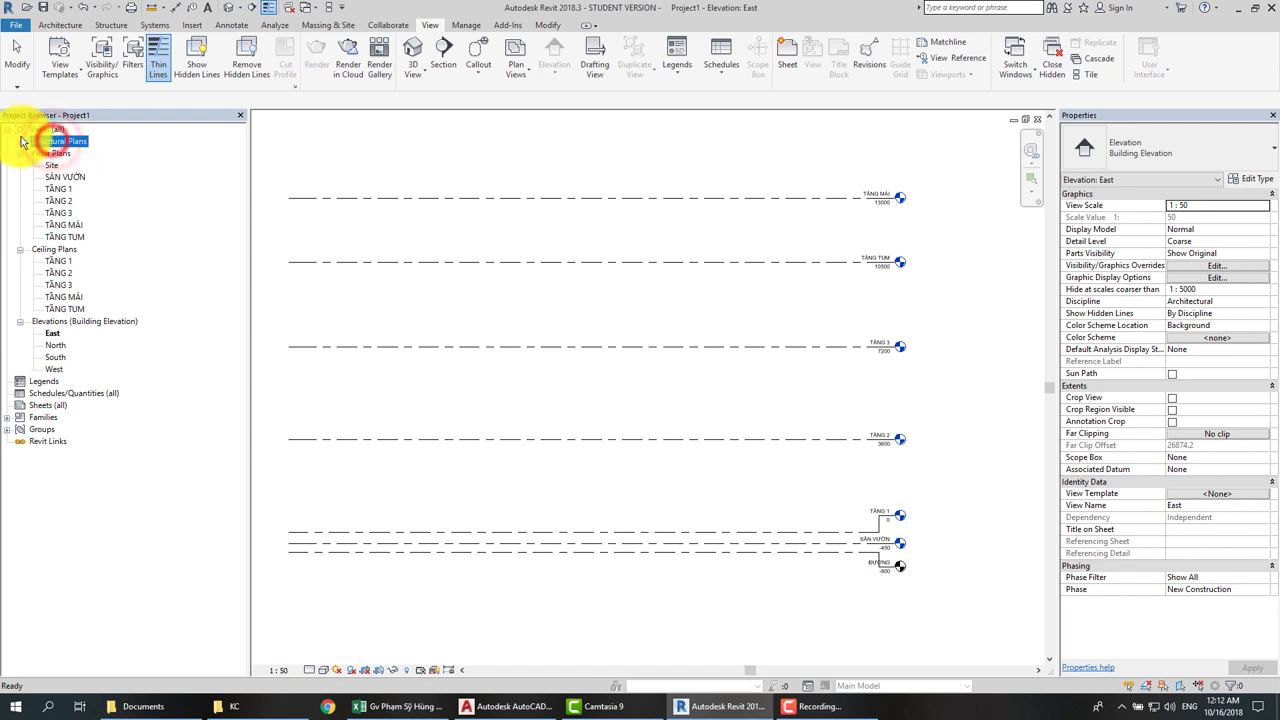
click(20, 141)
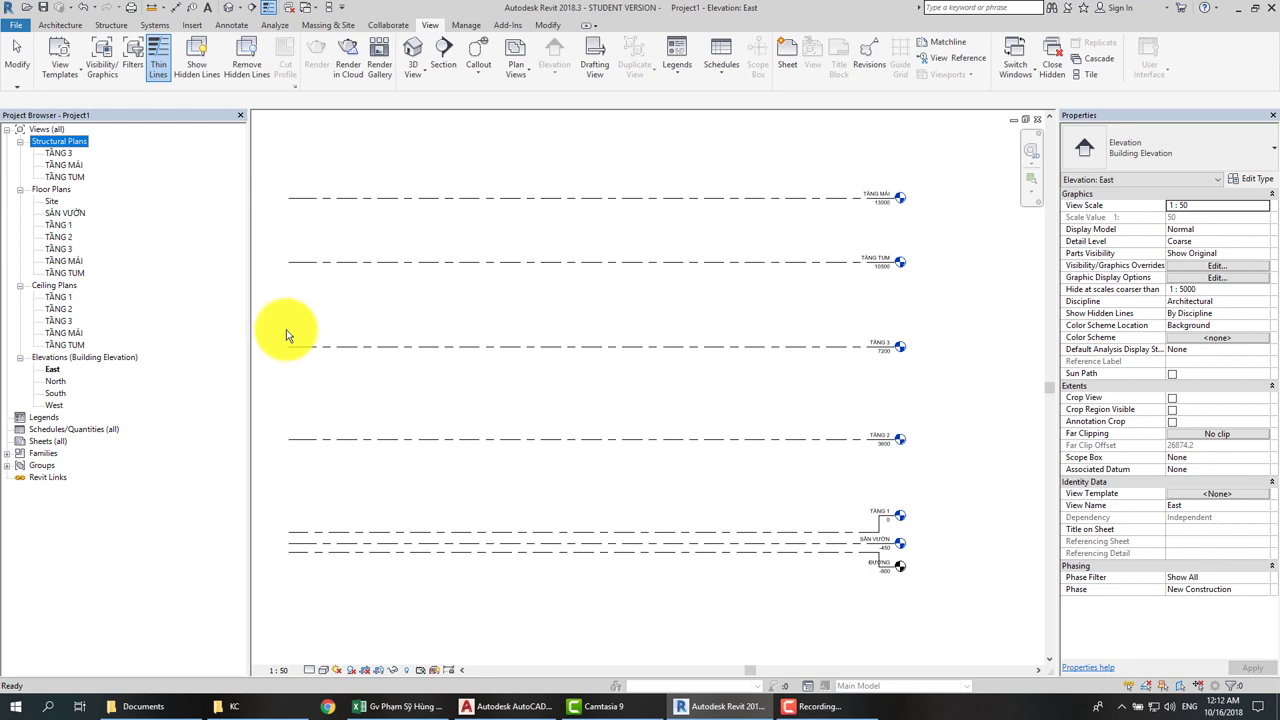
click(66, 165)
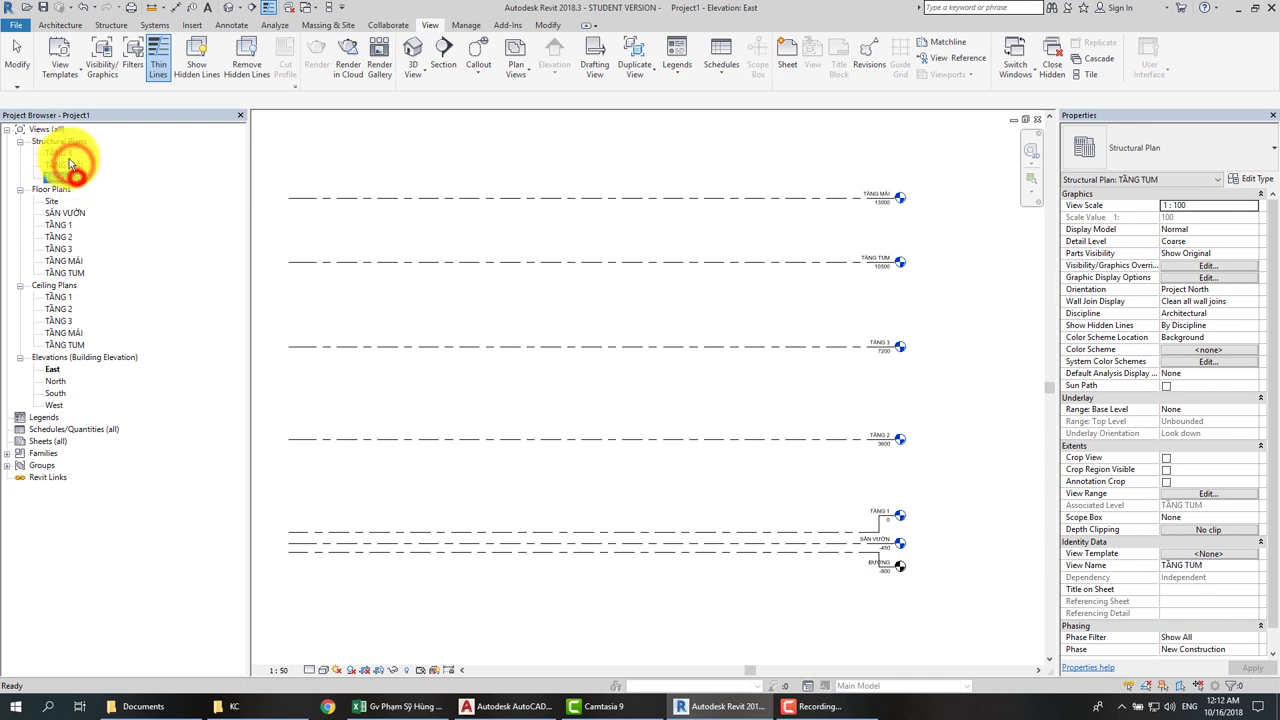
click(64, 167)
key(Down)
click(303, 148)
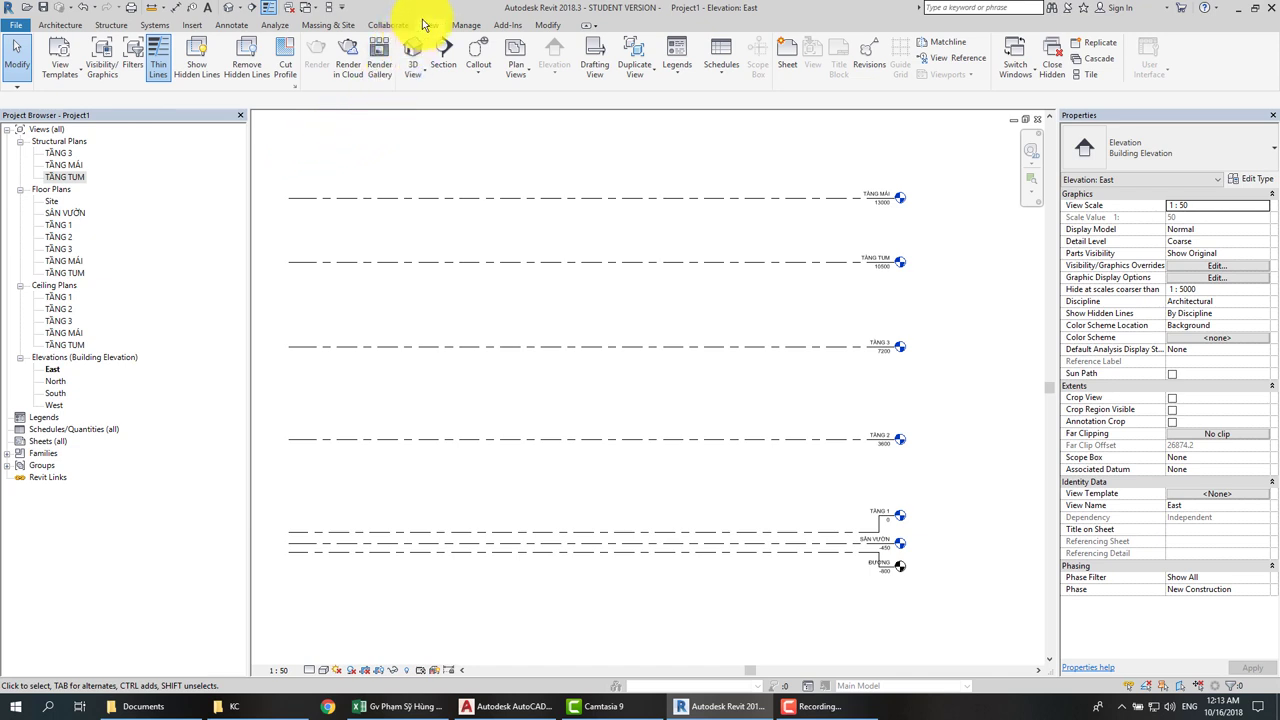
- Create new structural plans for levels TẦNG 1 and TẦNG 2
click(513, 68)
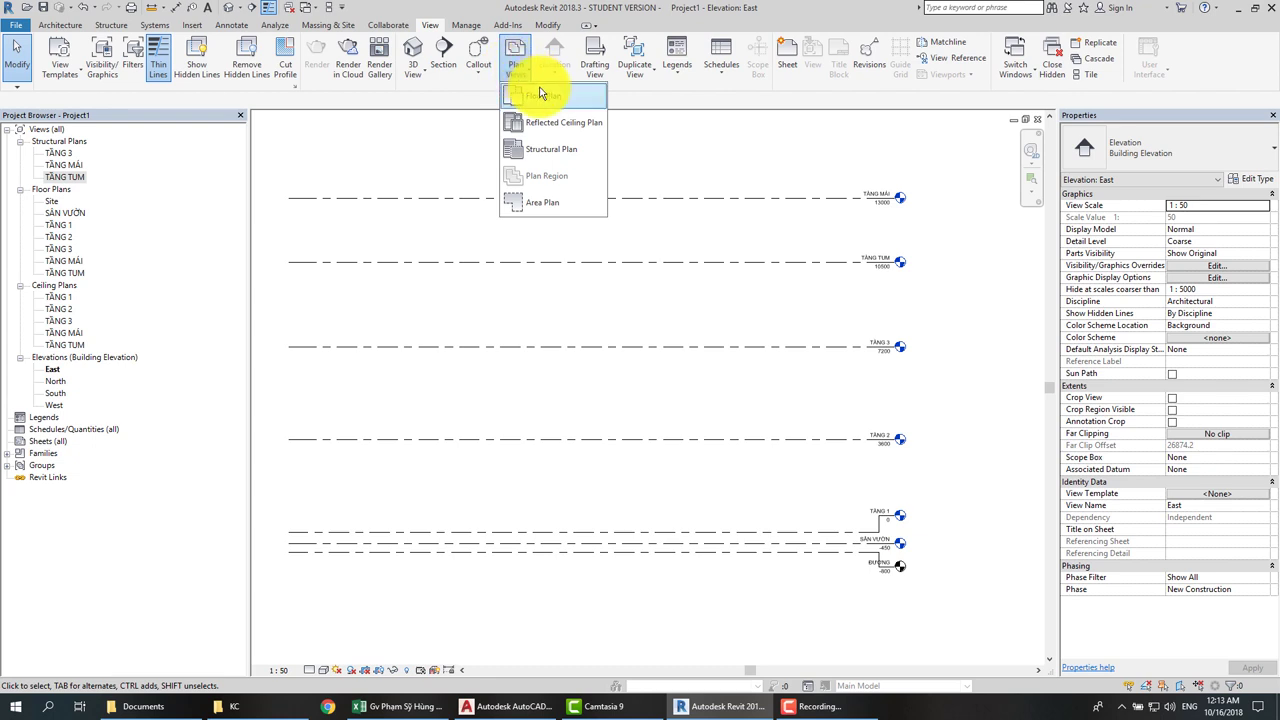
click(542, 152)
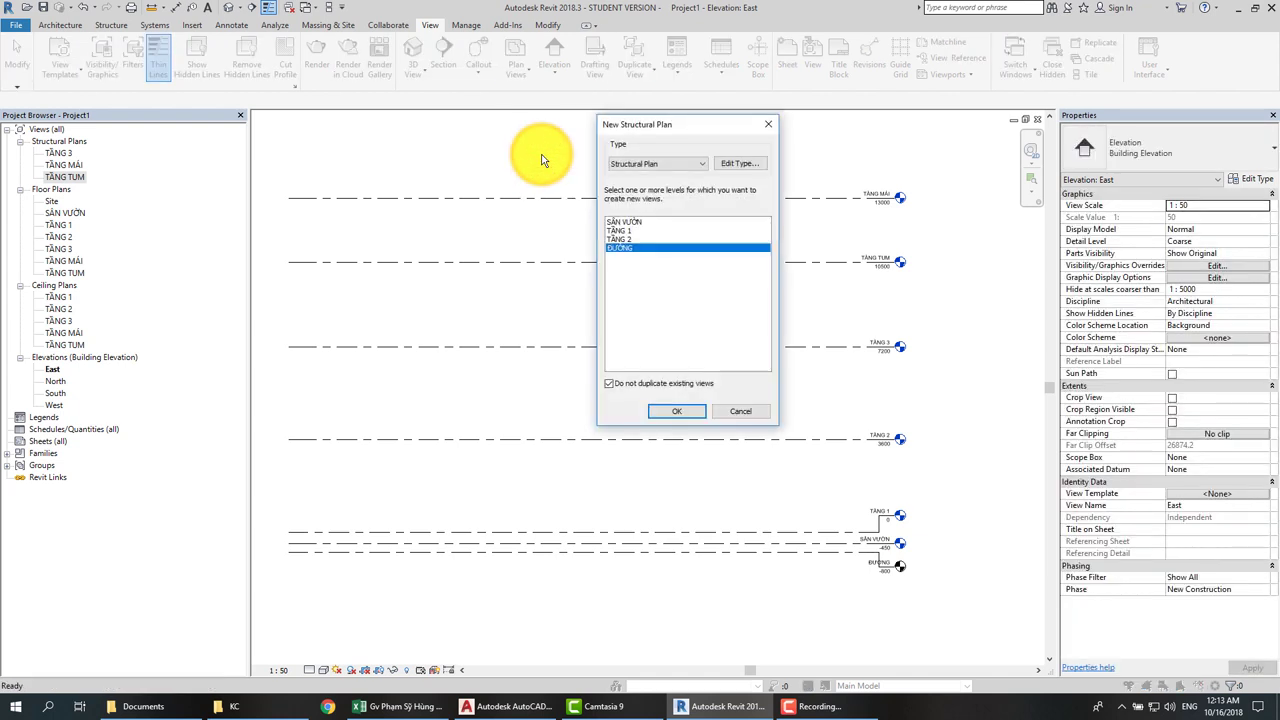
click(613, 247)
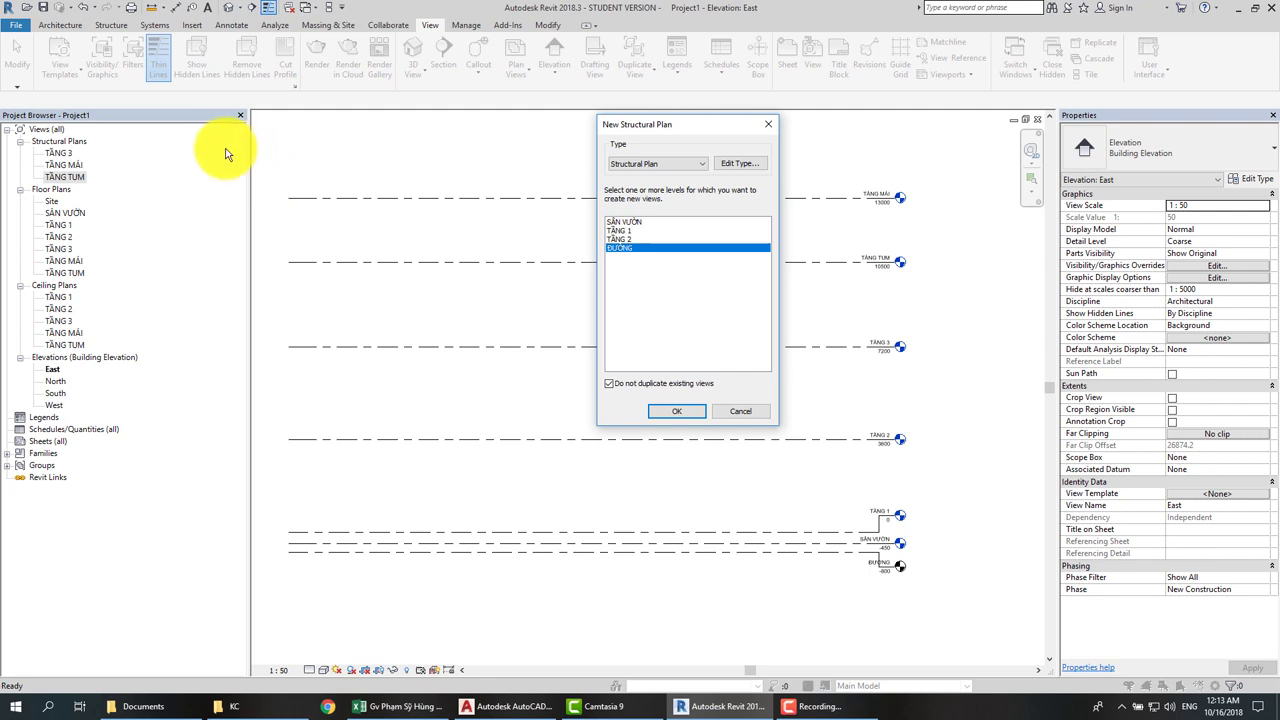
click(621, 241)
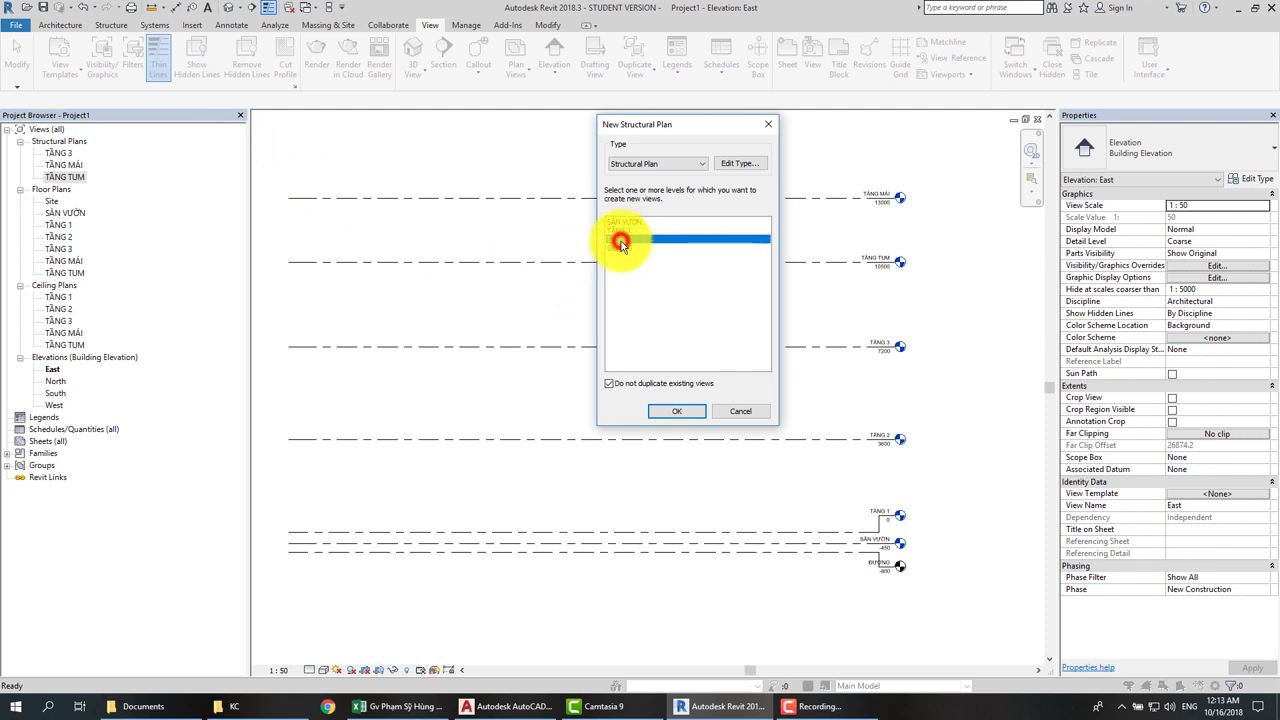
shift+click(622, 232)
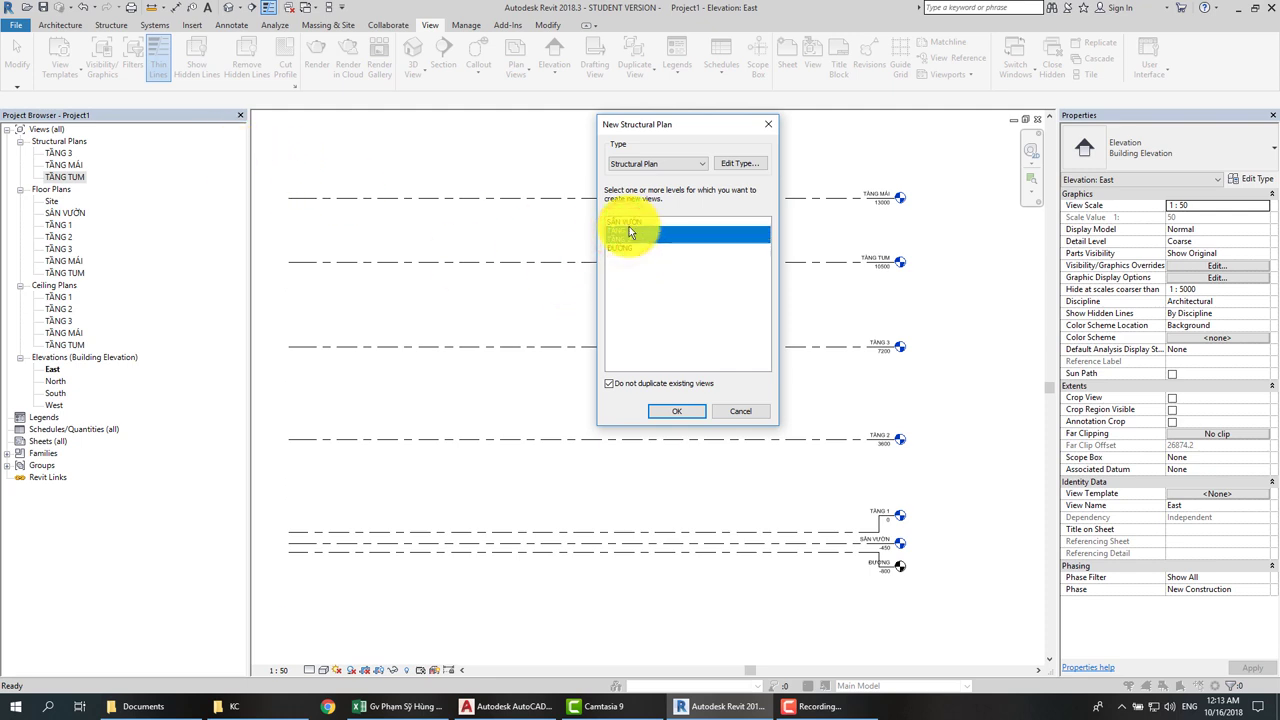
click(675, 412)
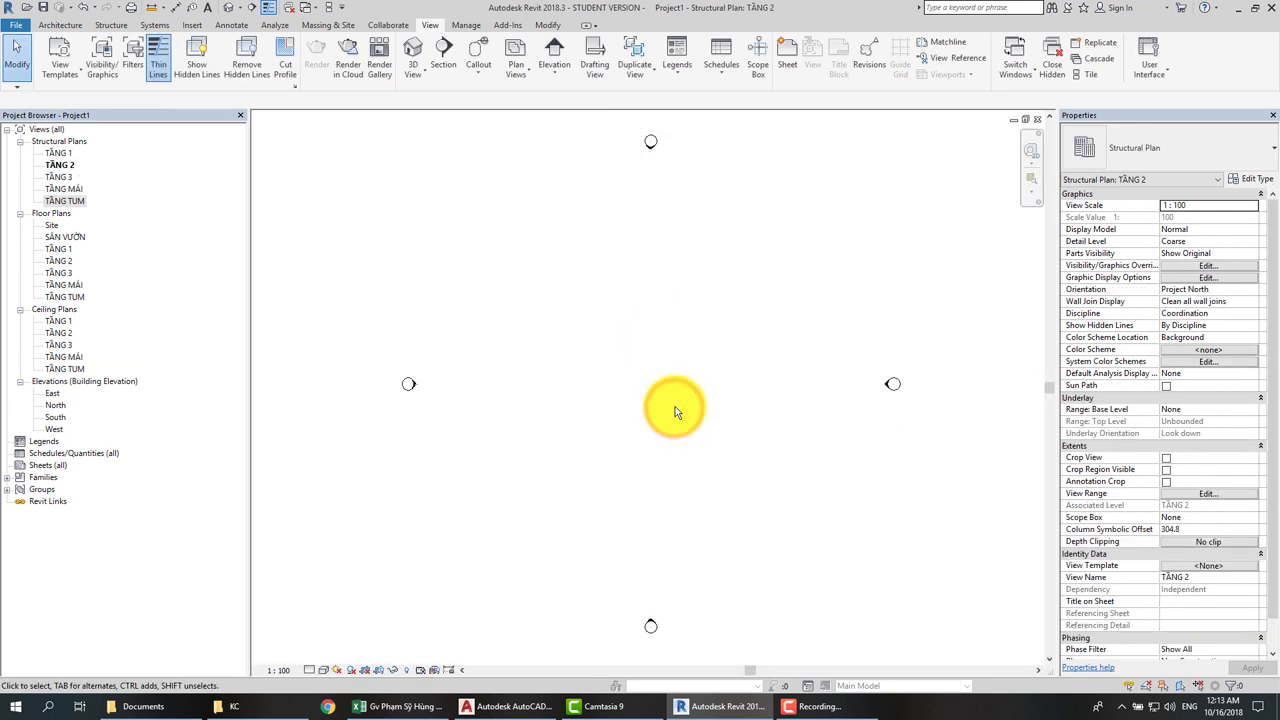
- Open the new TẦNG 1 structural plan, then bring the KC folder in File Explorer forward
click(55, 153)
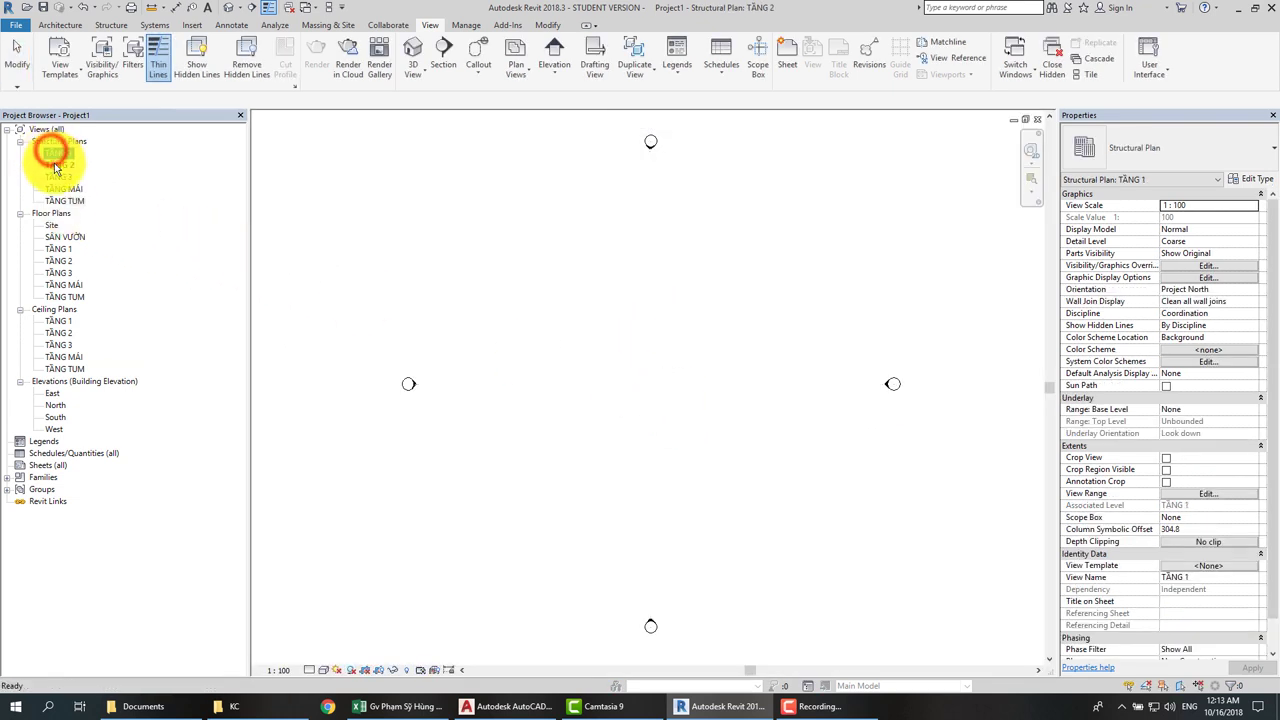
click(62, 189)
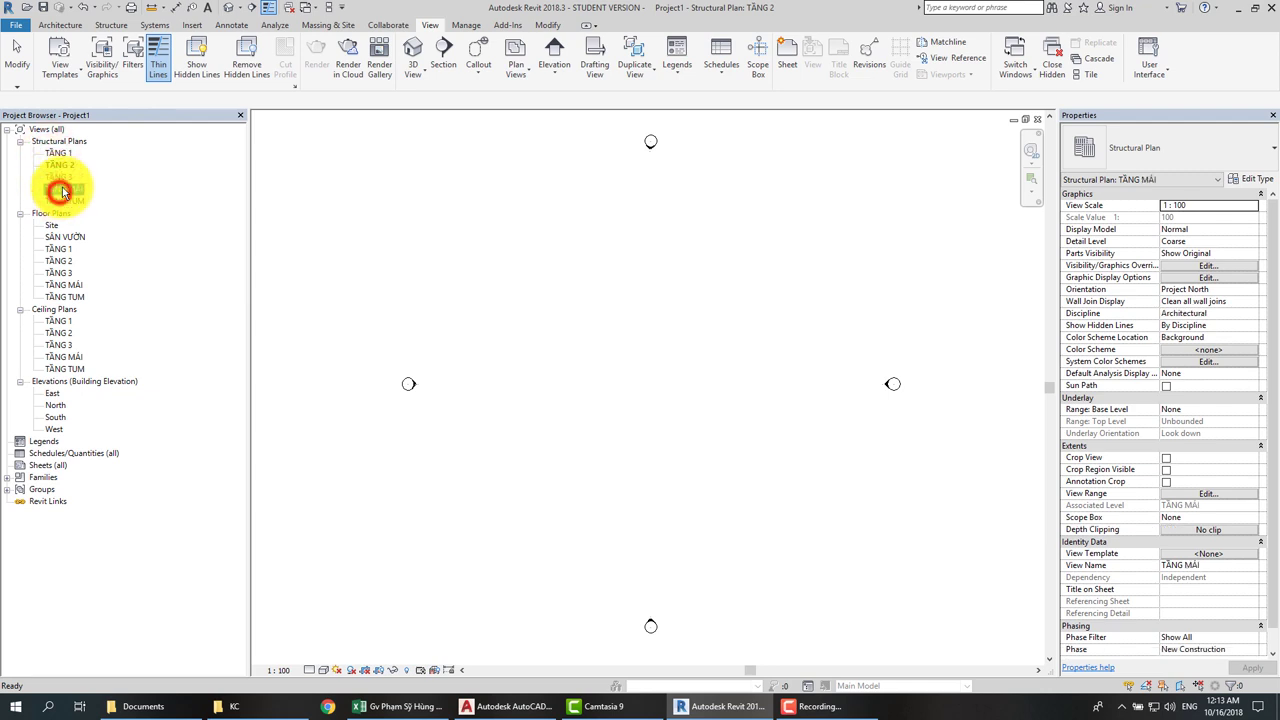
click(58, 166)
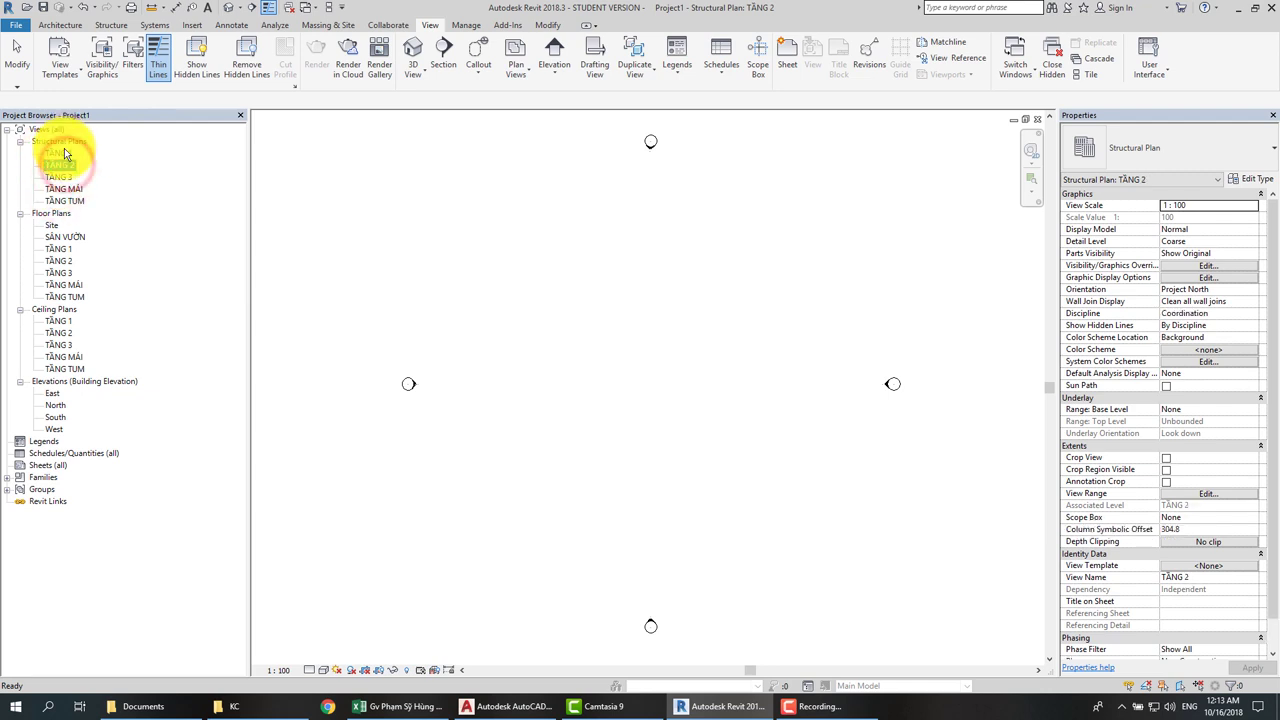
click(64, 153)
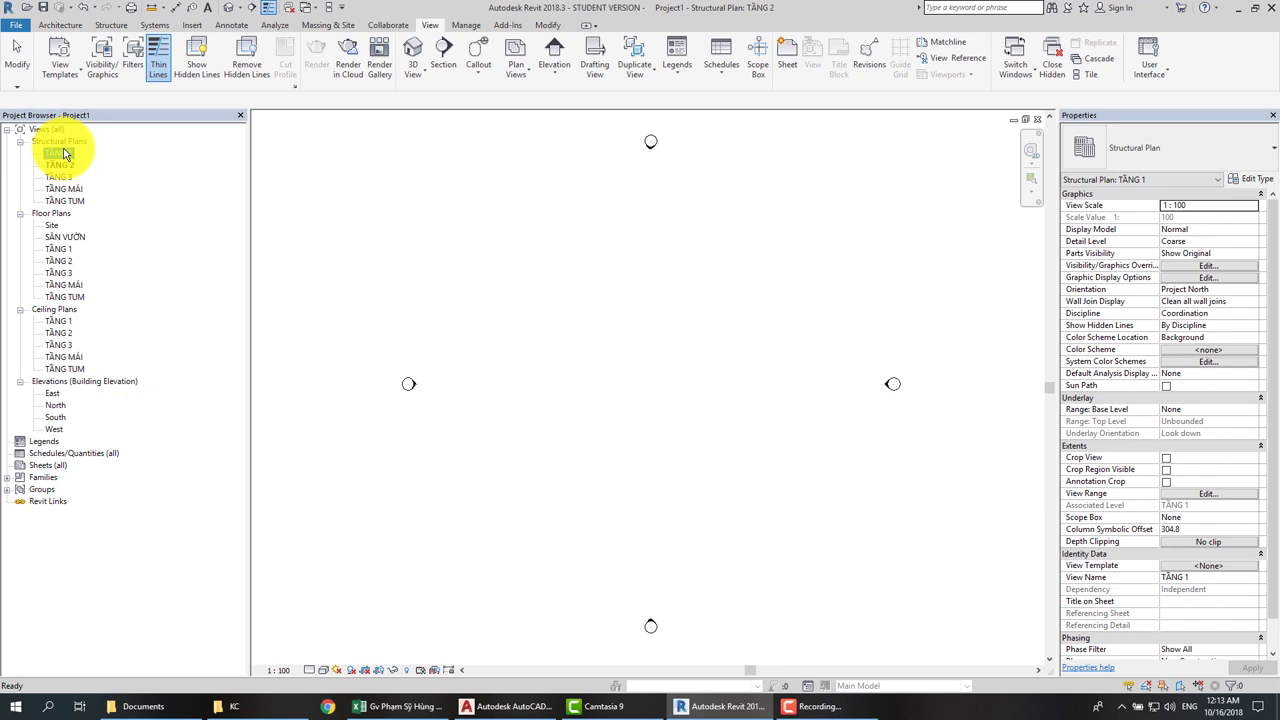
double_click(59, 155)
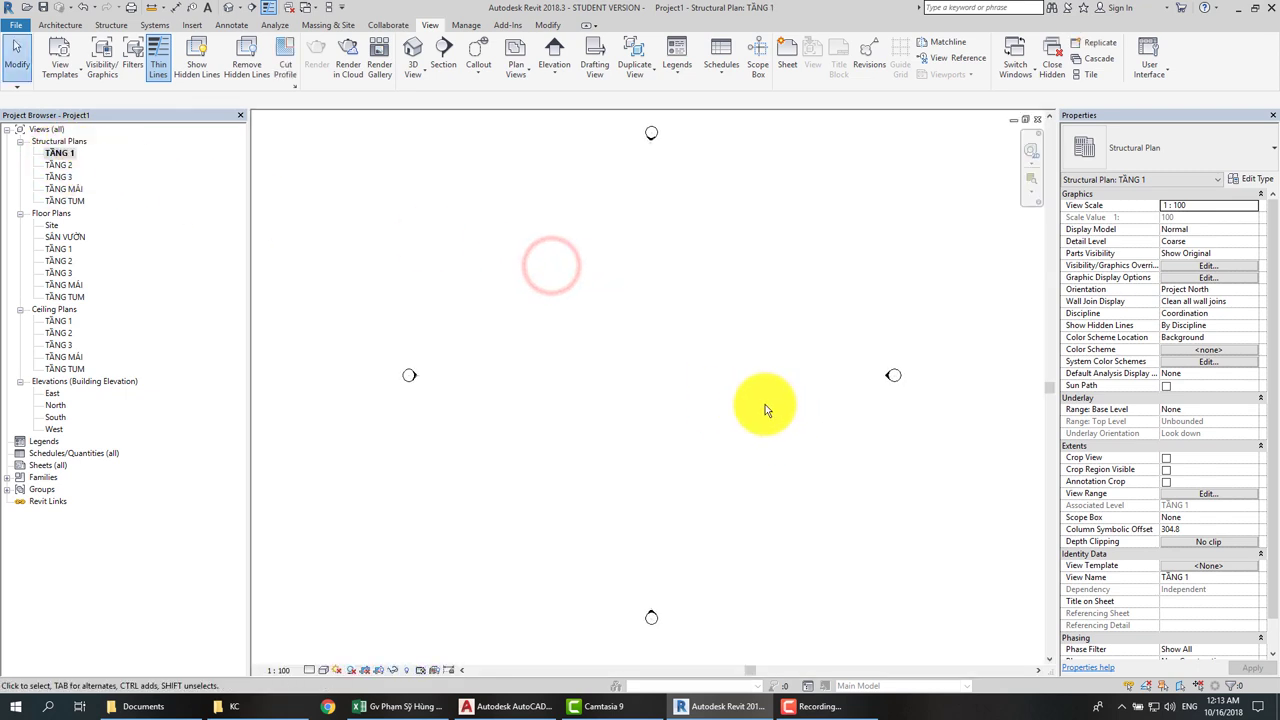
click(706, 332)
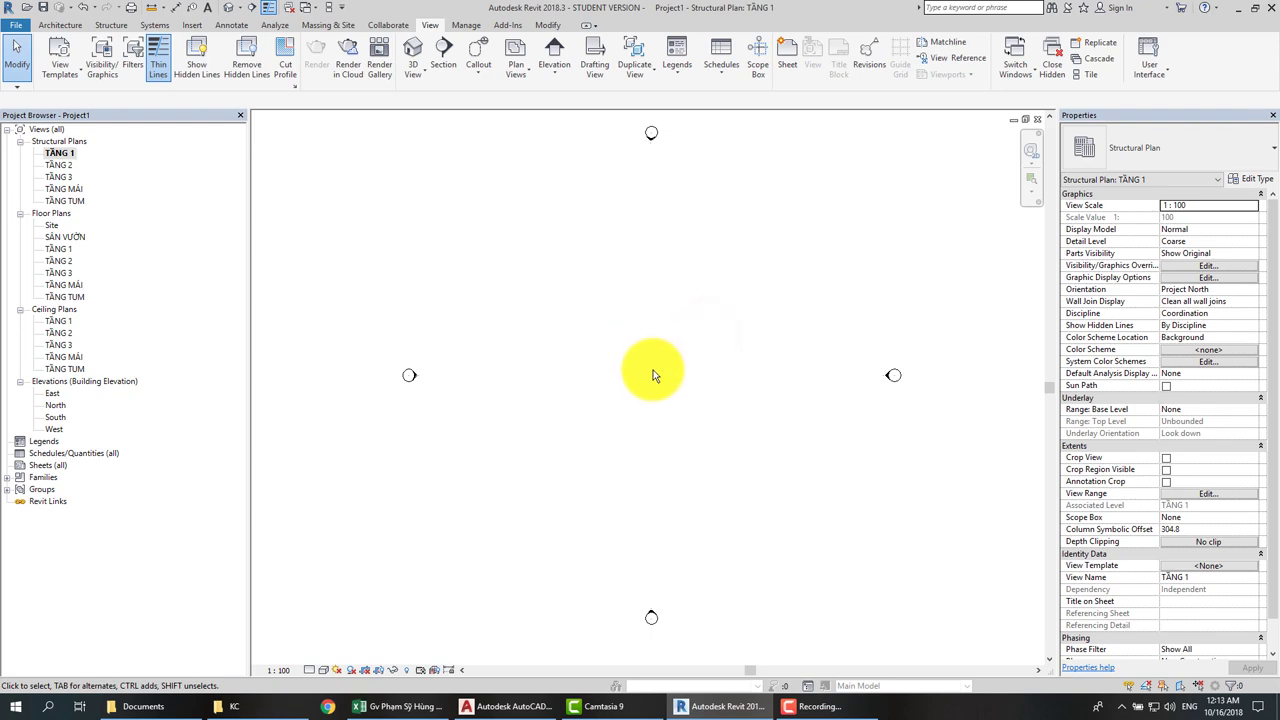
click(238, 706)
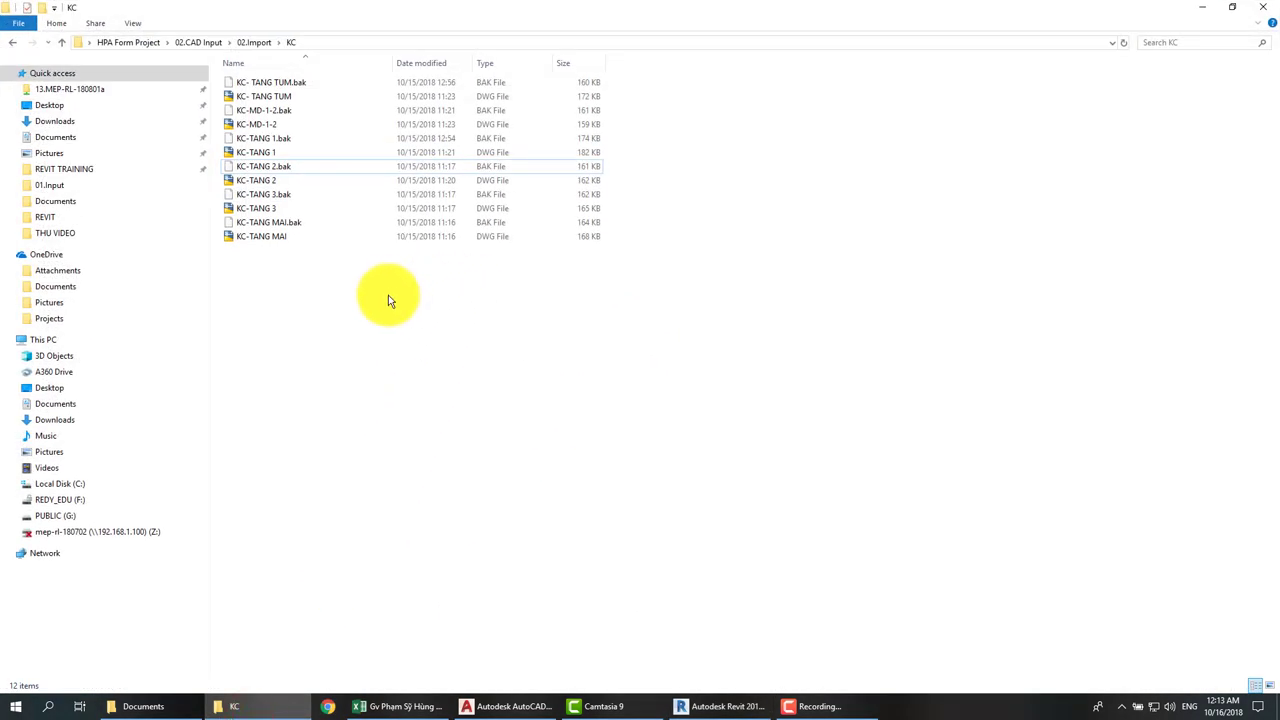
- Browse 02.Import, checking the KT folder, and settle in the KC structural drawings folder
key(BackSpace)
double_click(276, 97)
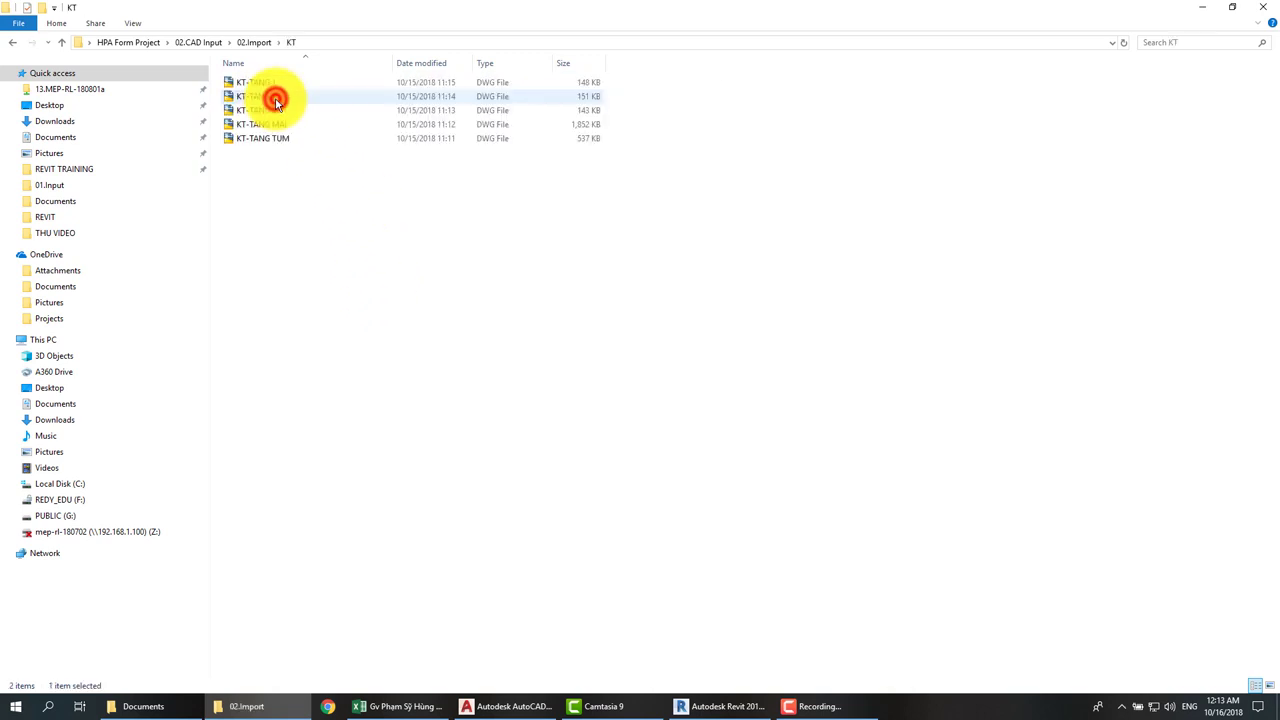
key(BackSpace)
double_click(274, 82)
key(BackSpace)
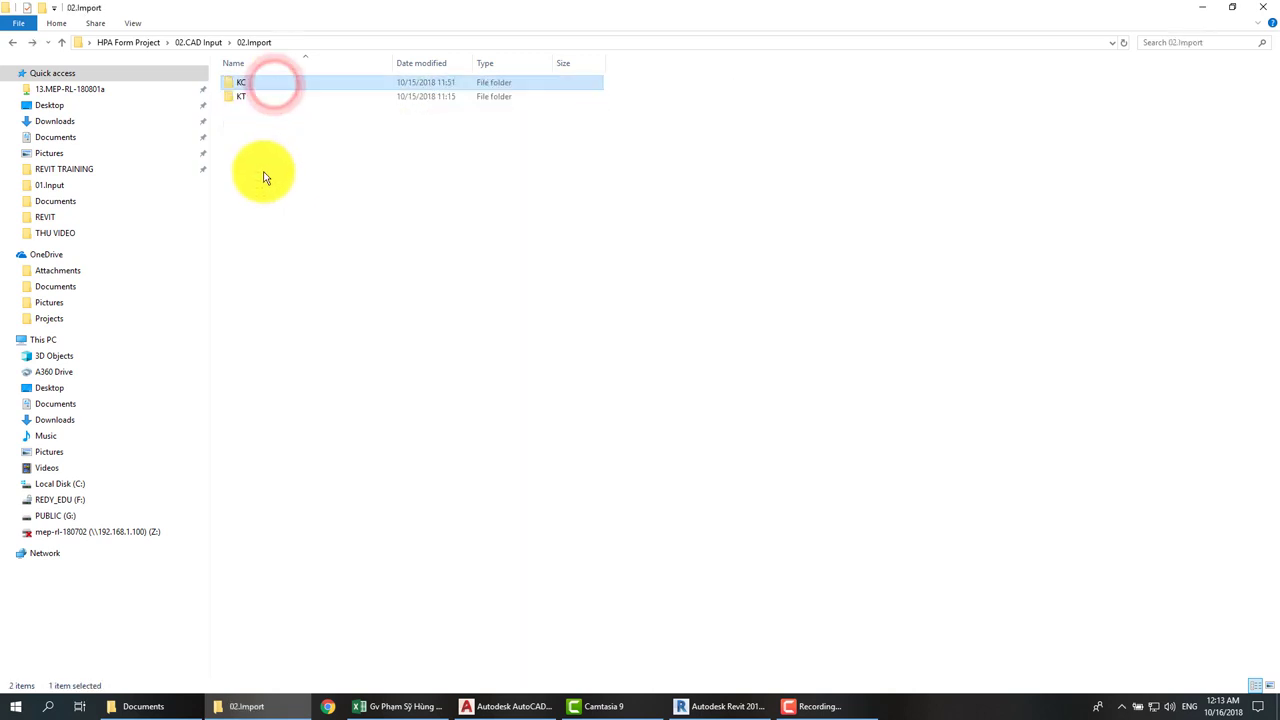
double_click(288, 86)
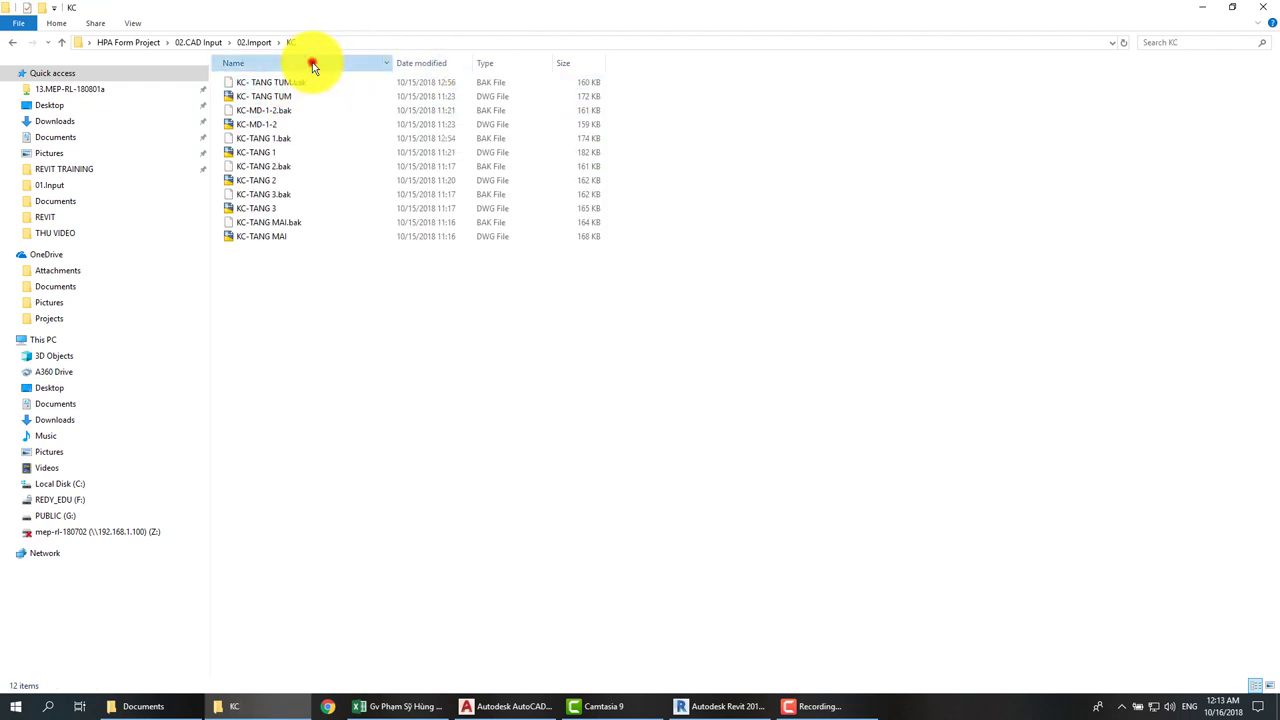
- Sort the KC files by Type so BAK precedes DWG, then return to Revit
click(310, 62)
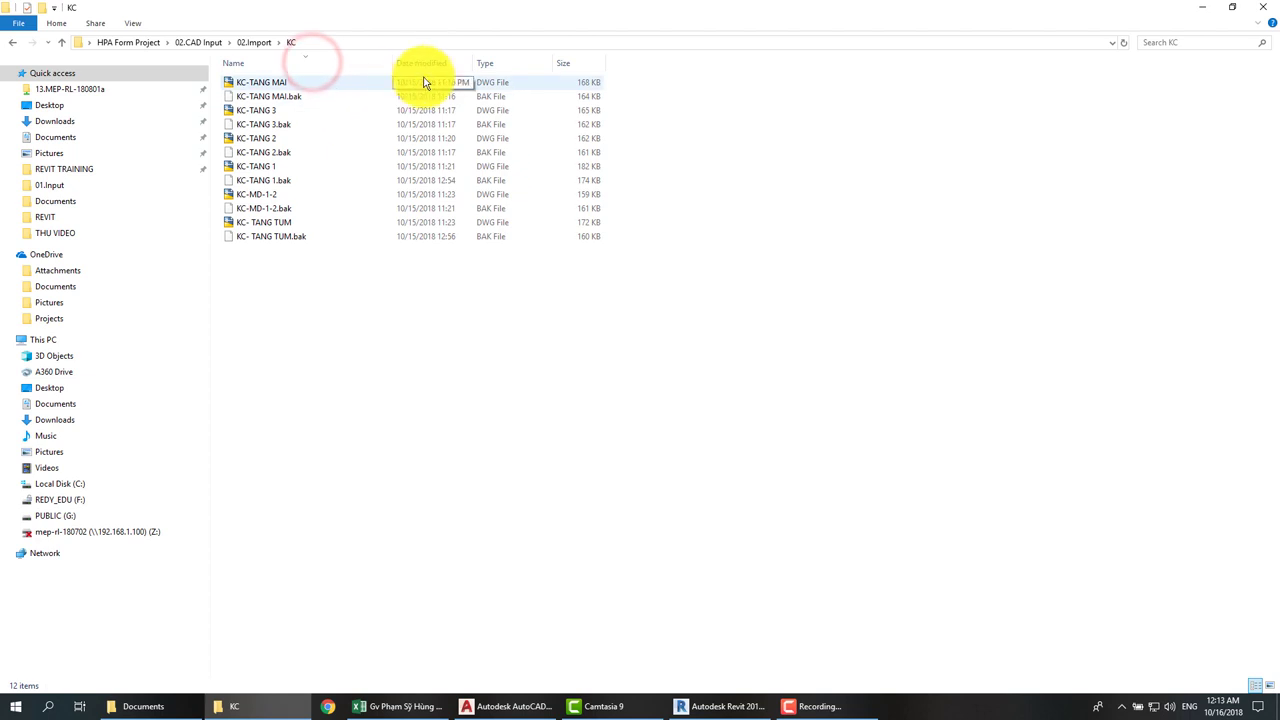
click(493, 66)
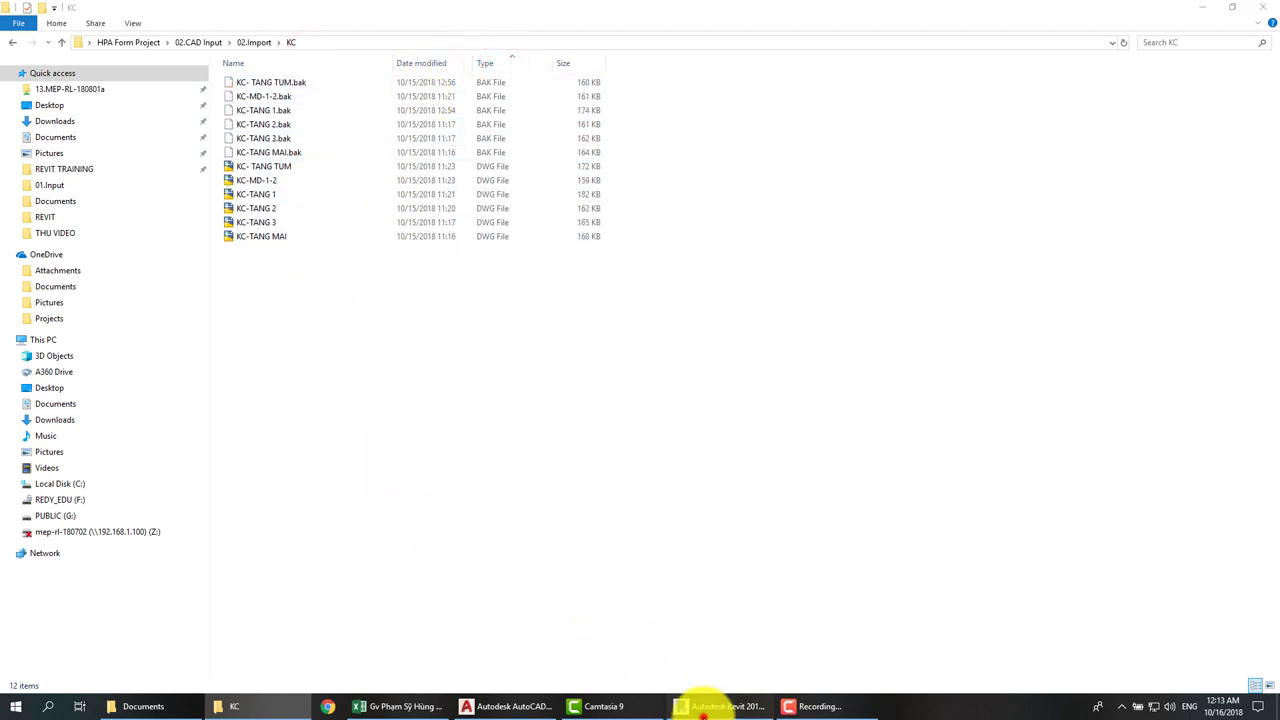
click(705, 710)
click(471, 271)
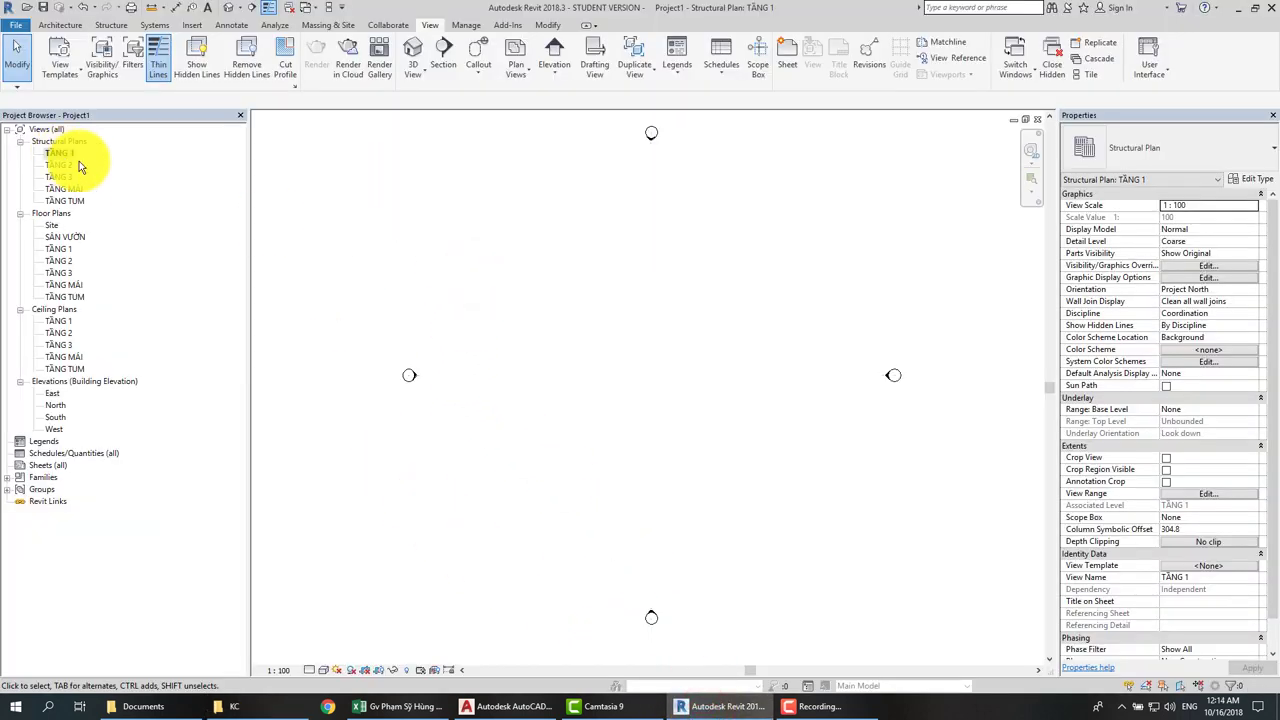
- Switch the ribbon to the Insert tools for linking and importing CAD files
click(612, 318)
click(196, 26)
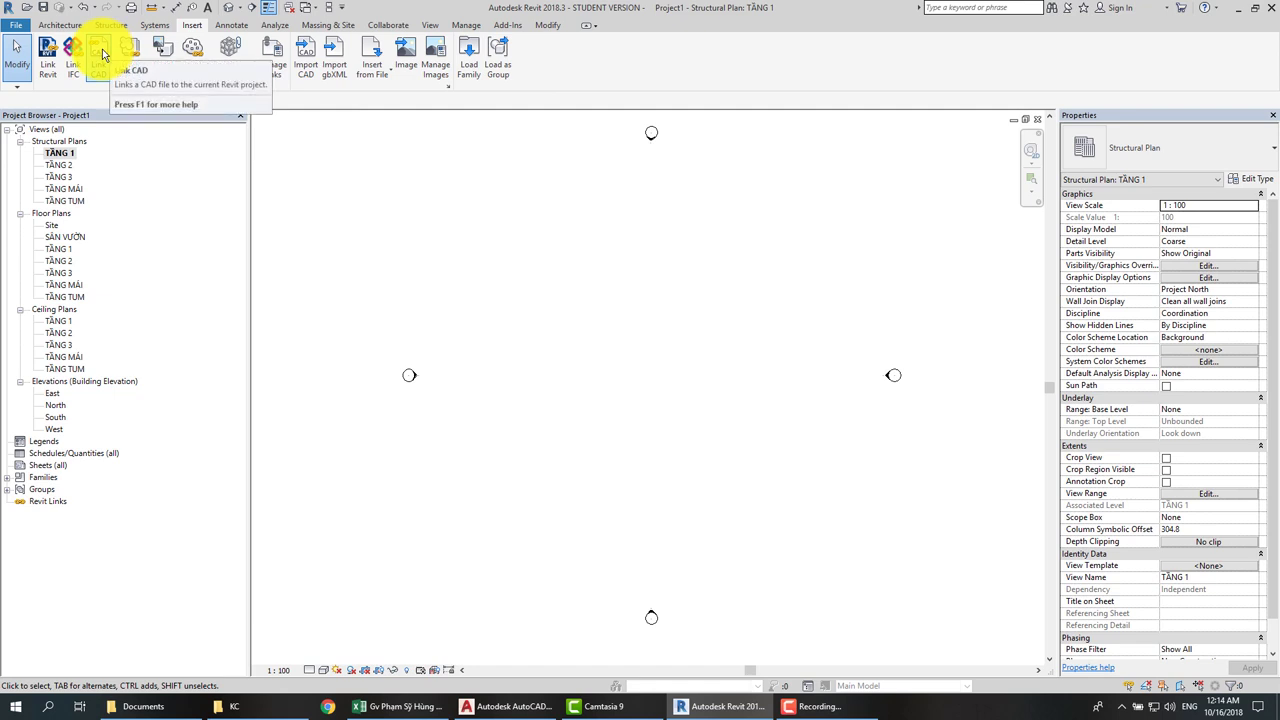
mouse_move(306, 58)
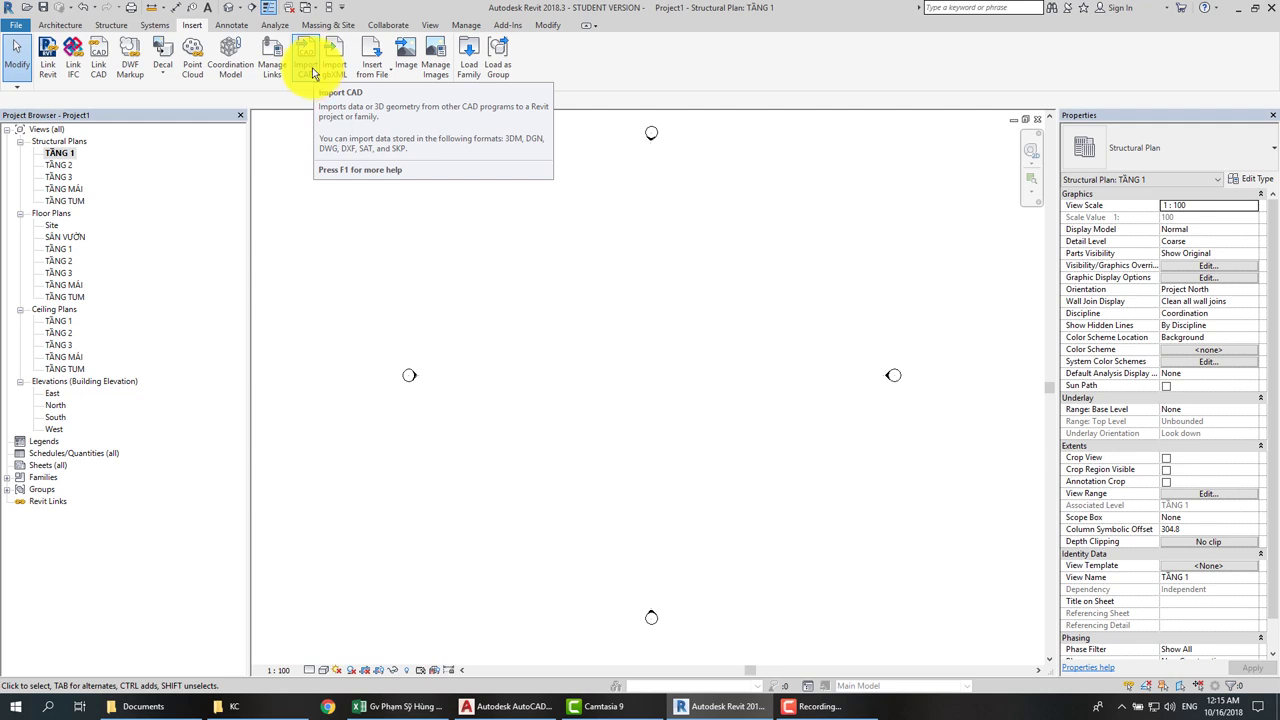
- Start Link CAD and pick KC-TANG 1.dwg from Desktop > HPA Form Project > 02.CAD Input > 02.Import > KC
click(350, 213)
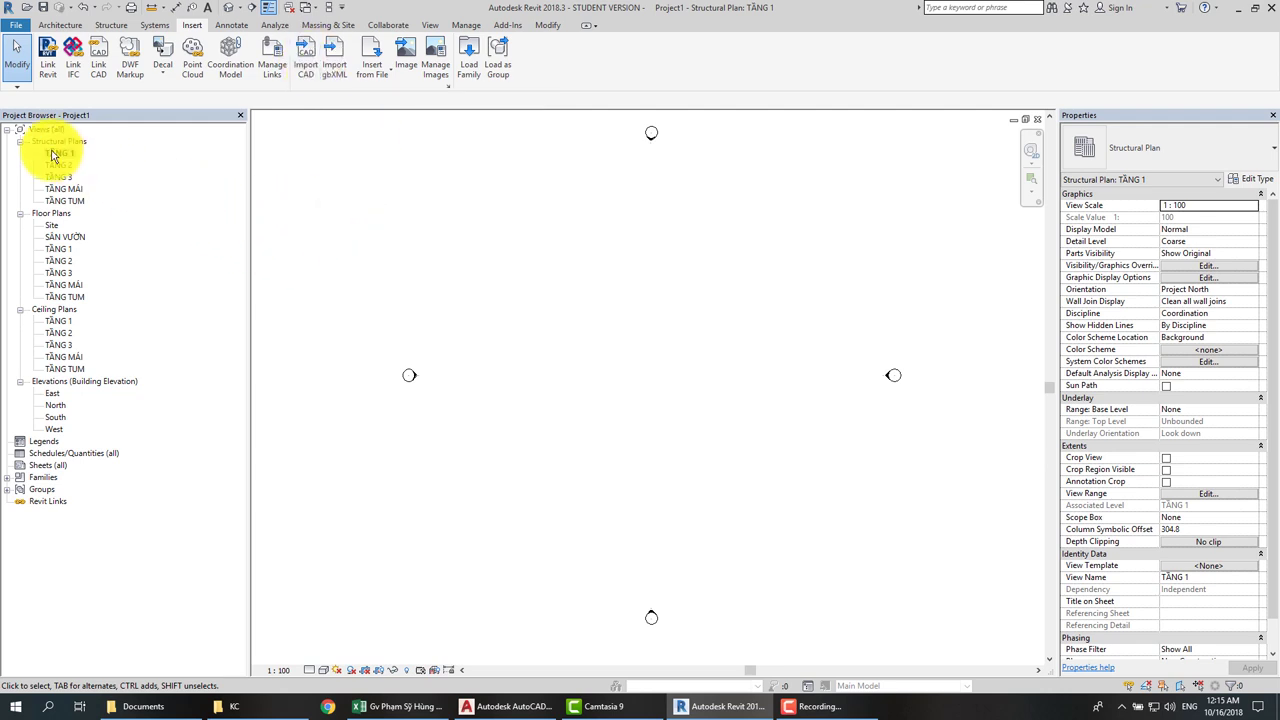
click(97, 62)
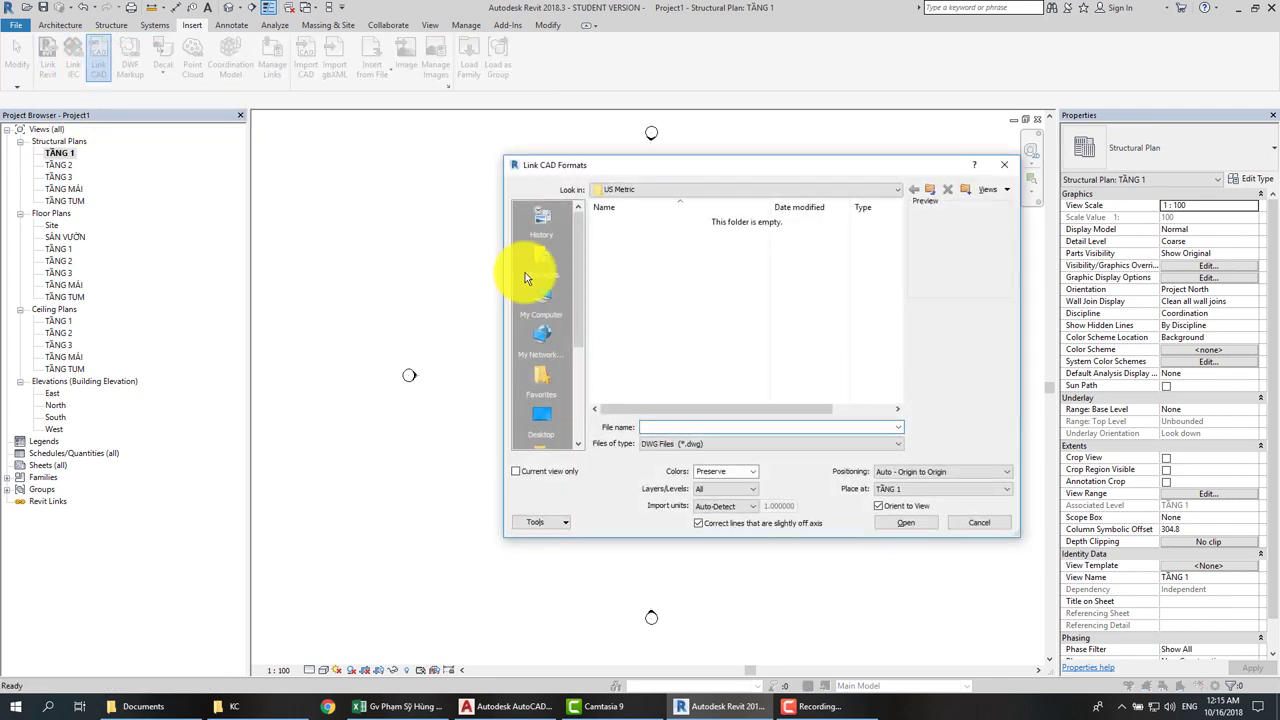
click(541, 417)
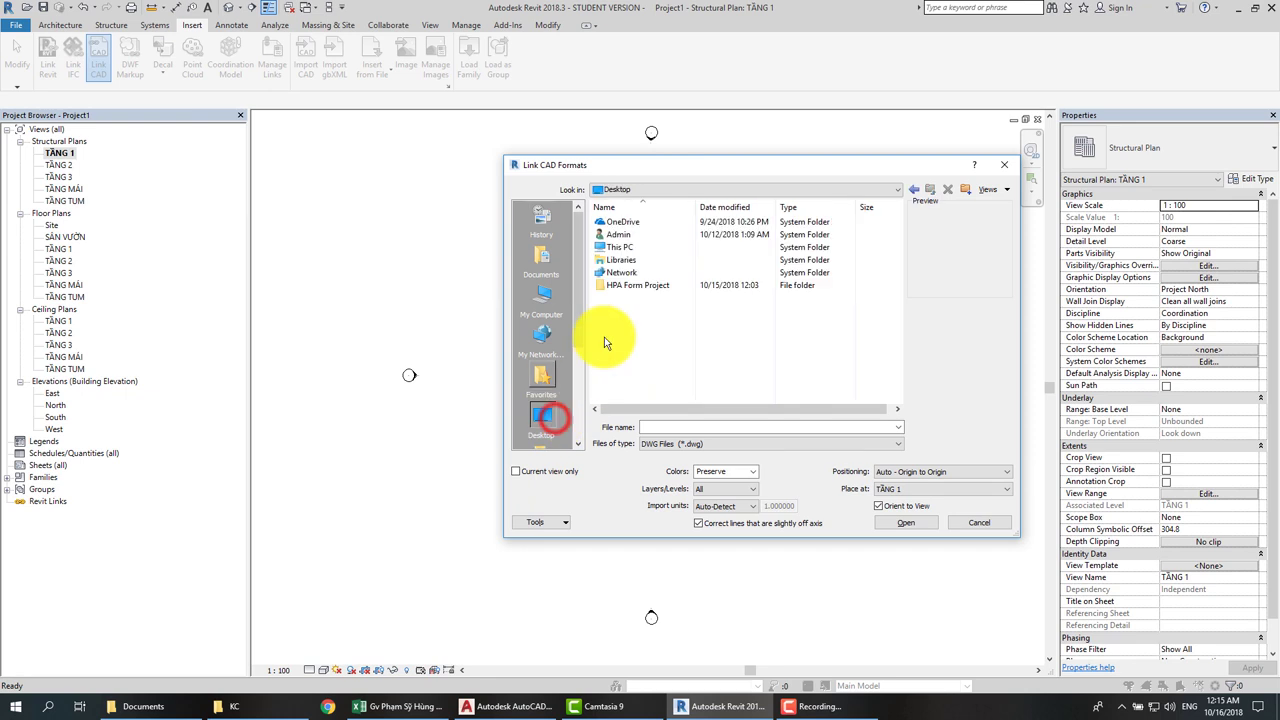
double_click(634, 285)
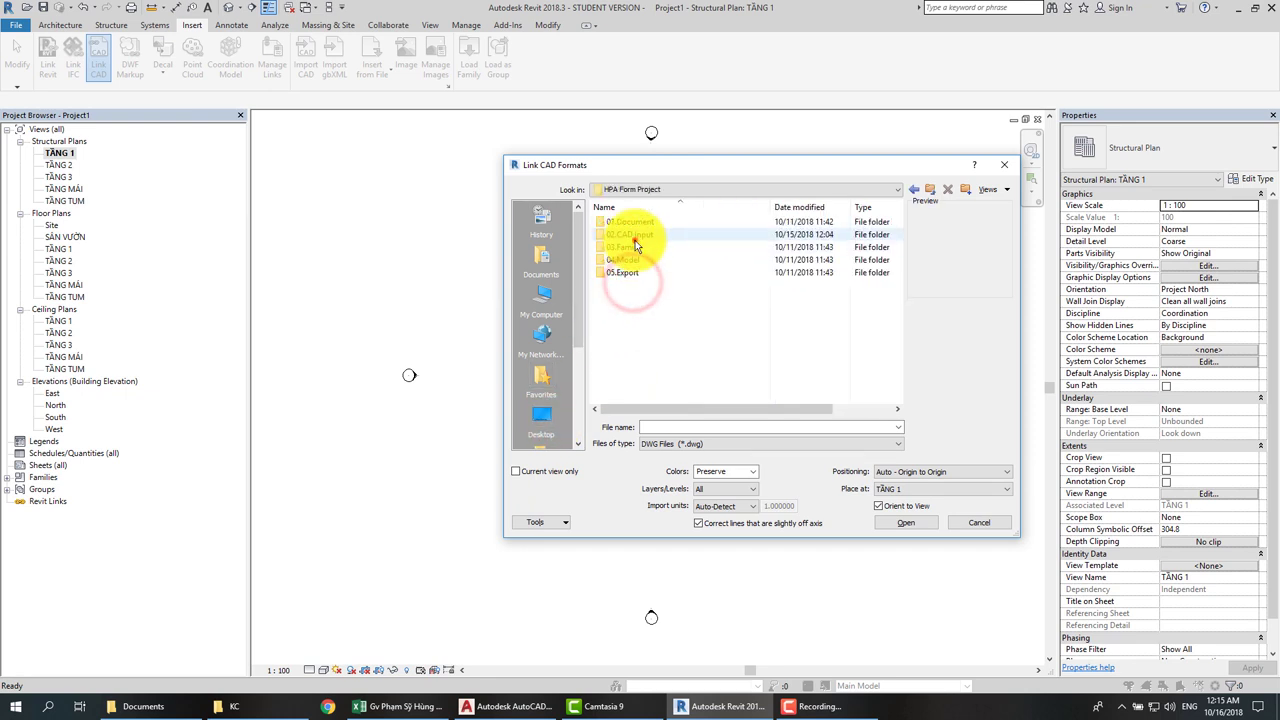
double_click(634, 236)
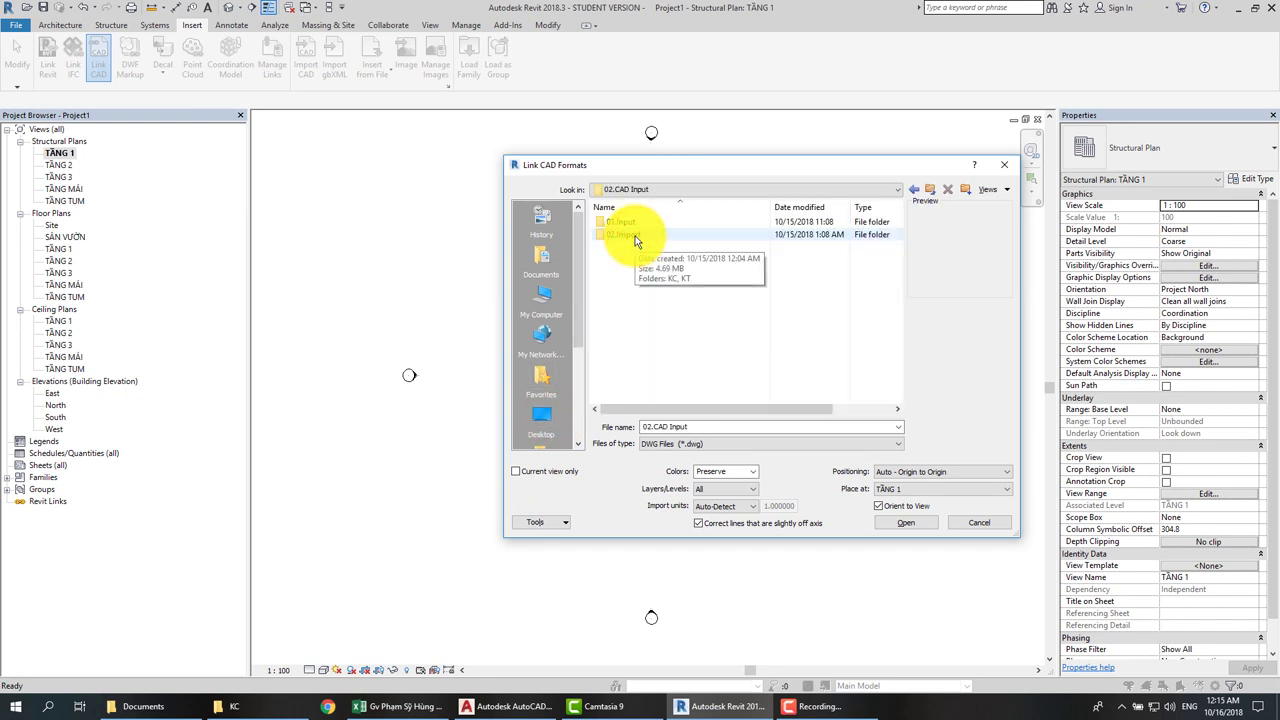
double_click(634, 236)
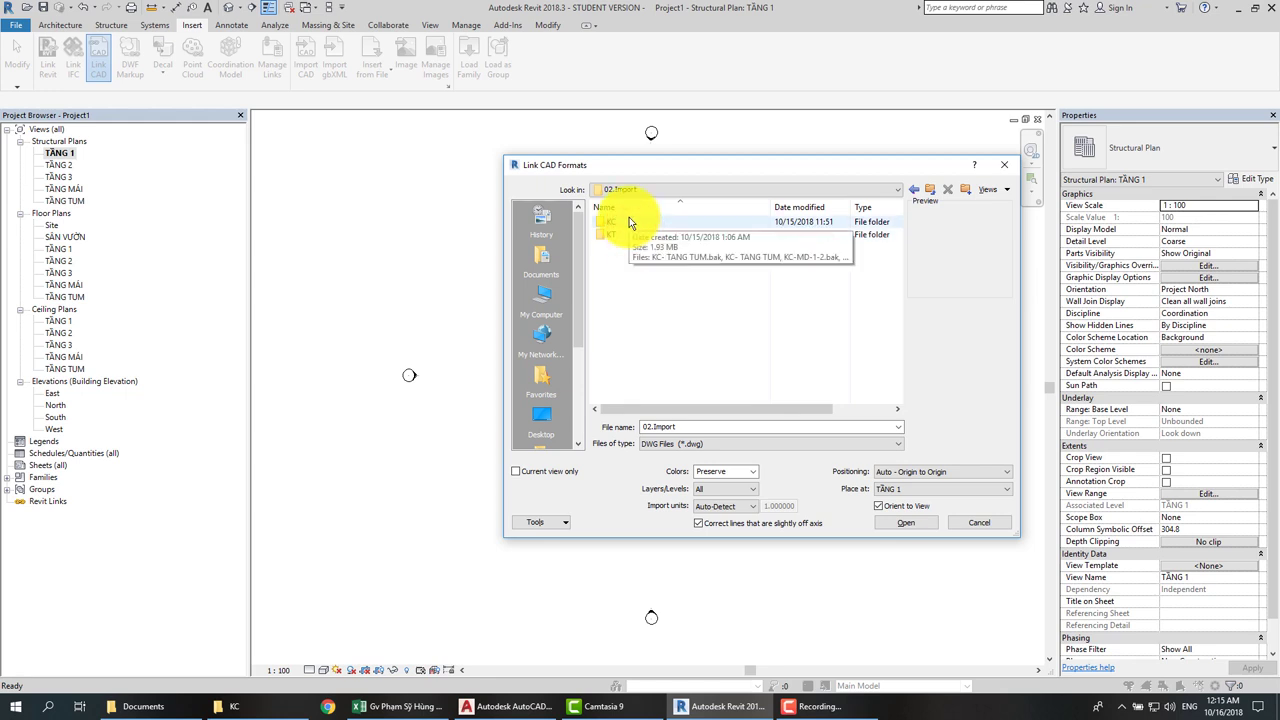
double_click(628, 220)
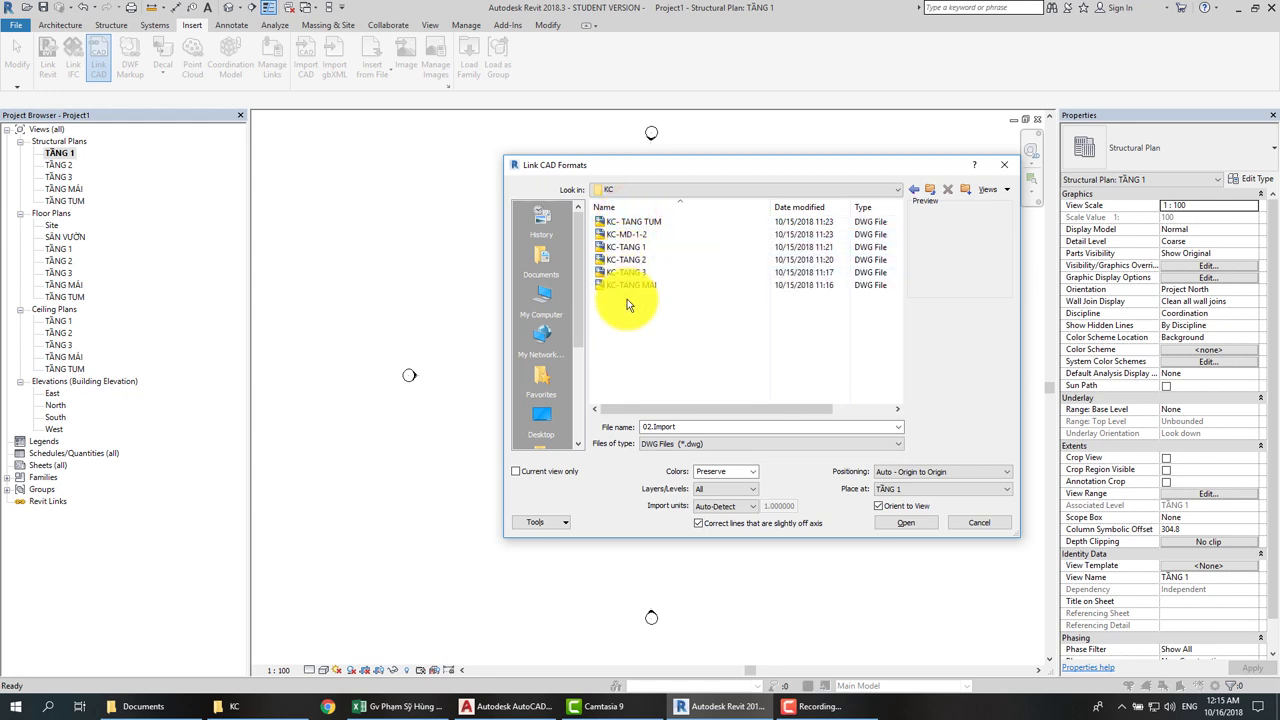
click(625, 248)
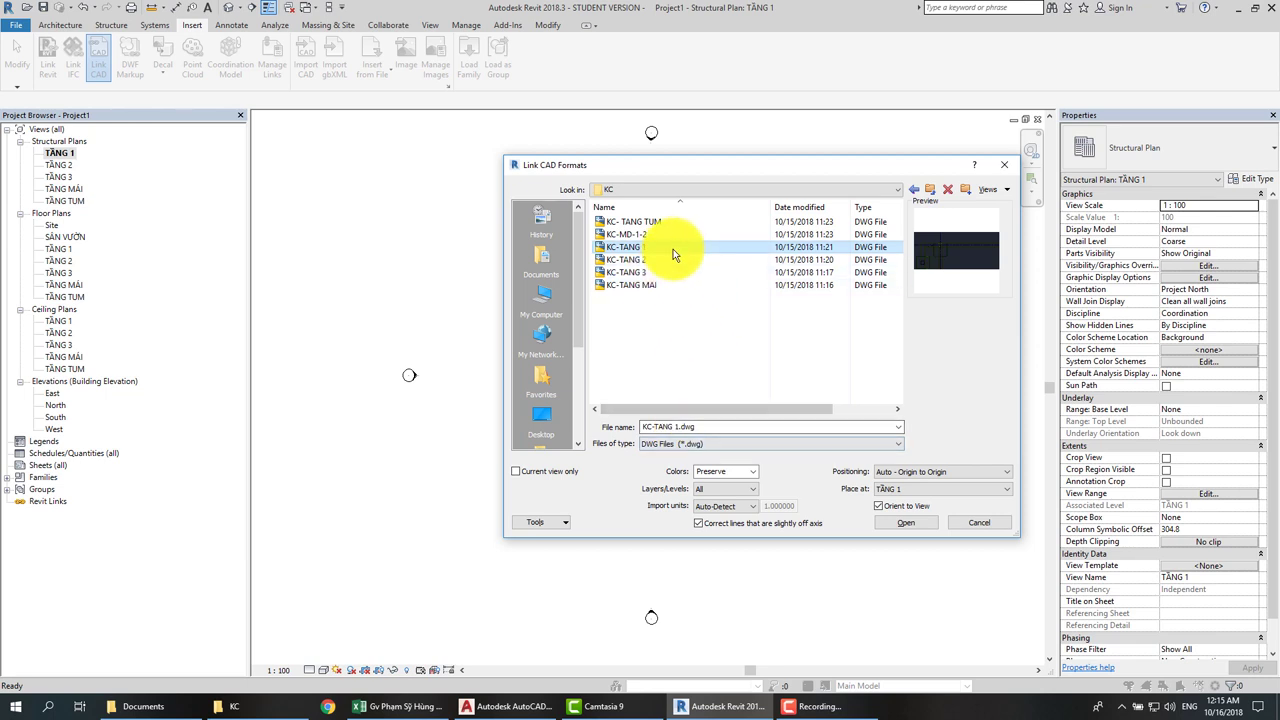
- Limit the KC-TANG 1 link to the current view, Black and White colors, All layers
click(517, 472)
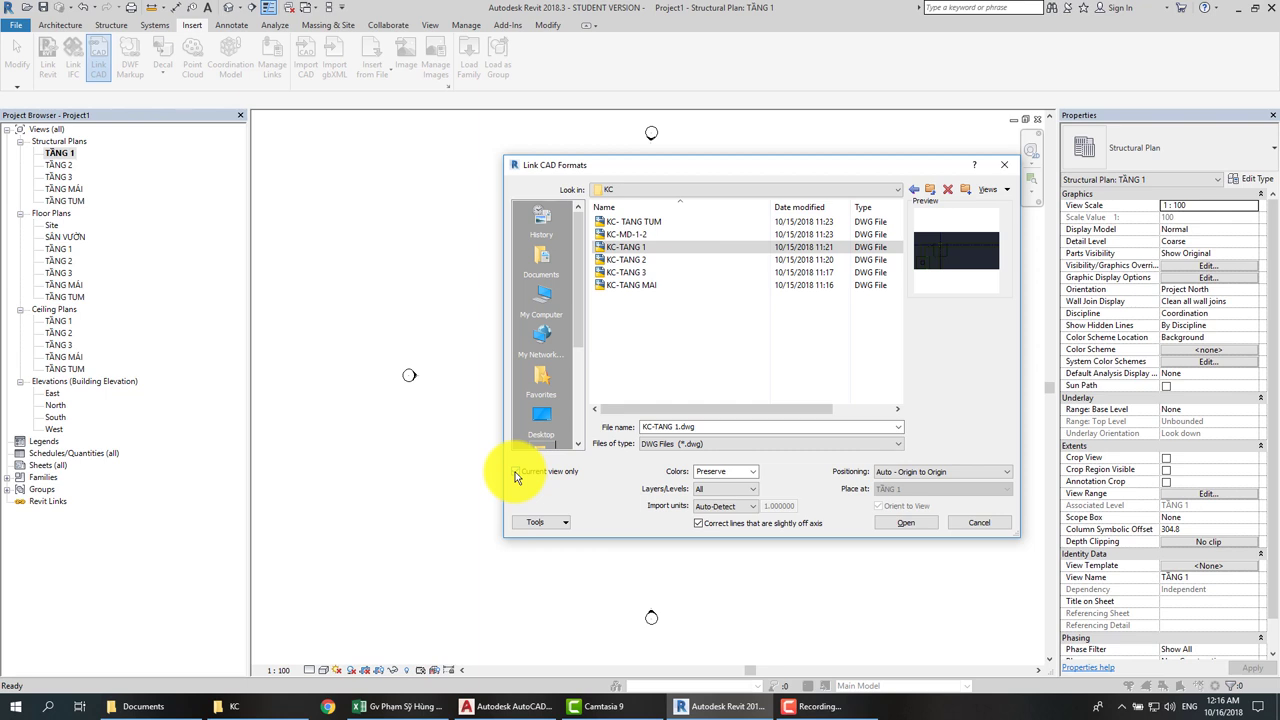
click(516, 472)
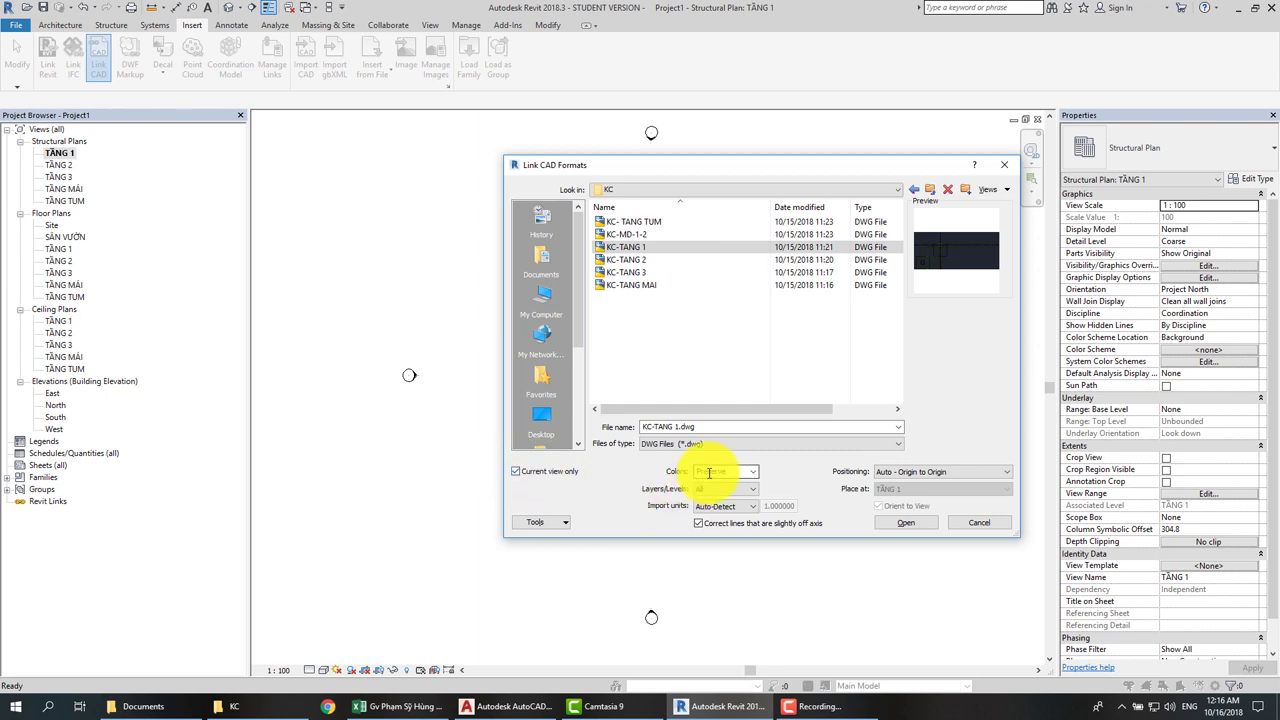
click(756, 470)
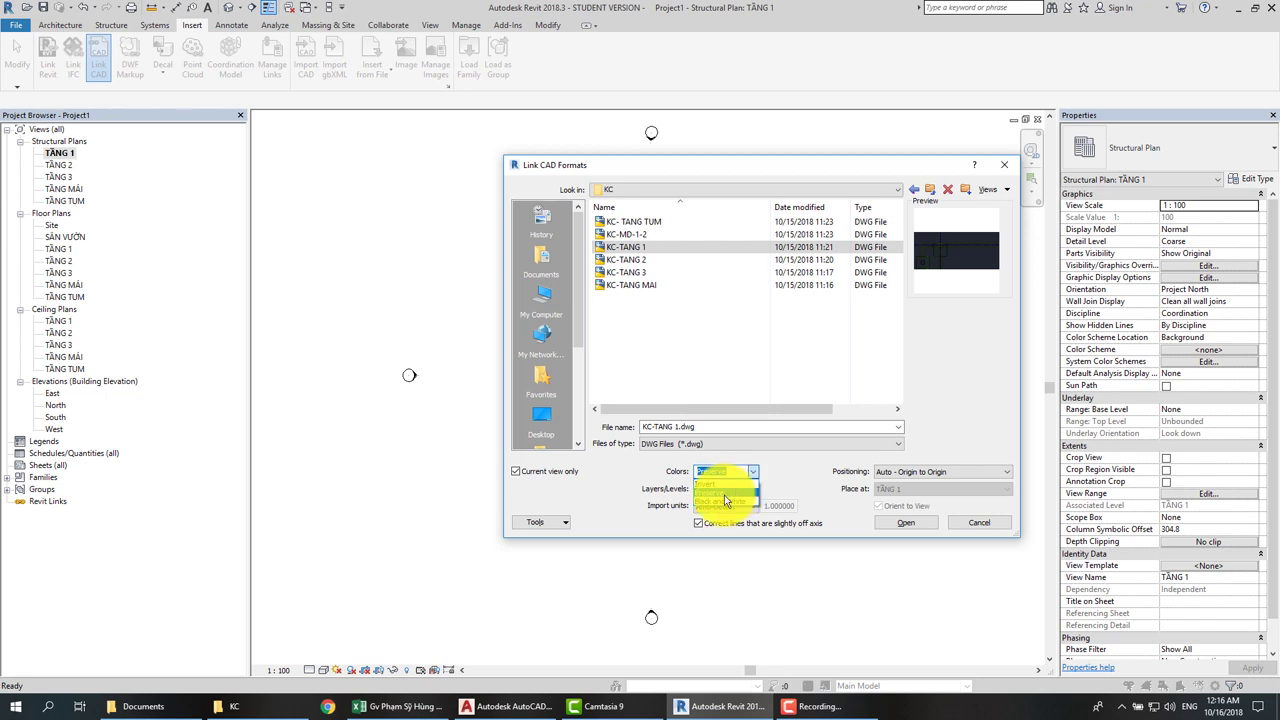
click(727, 502)
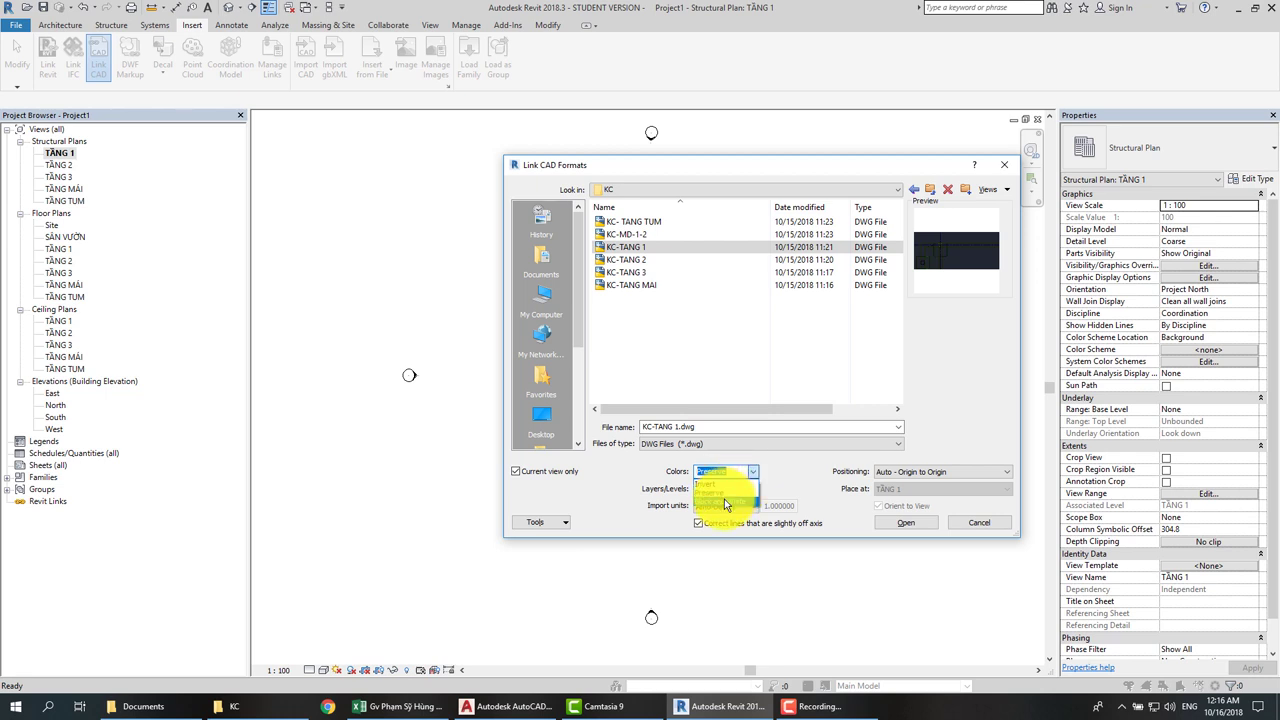
click(727, 502)
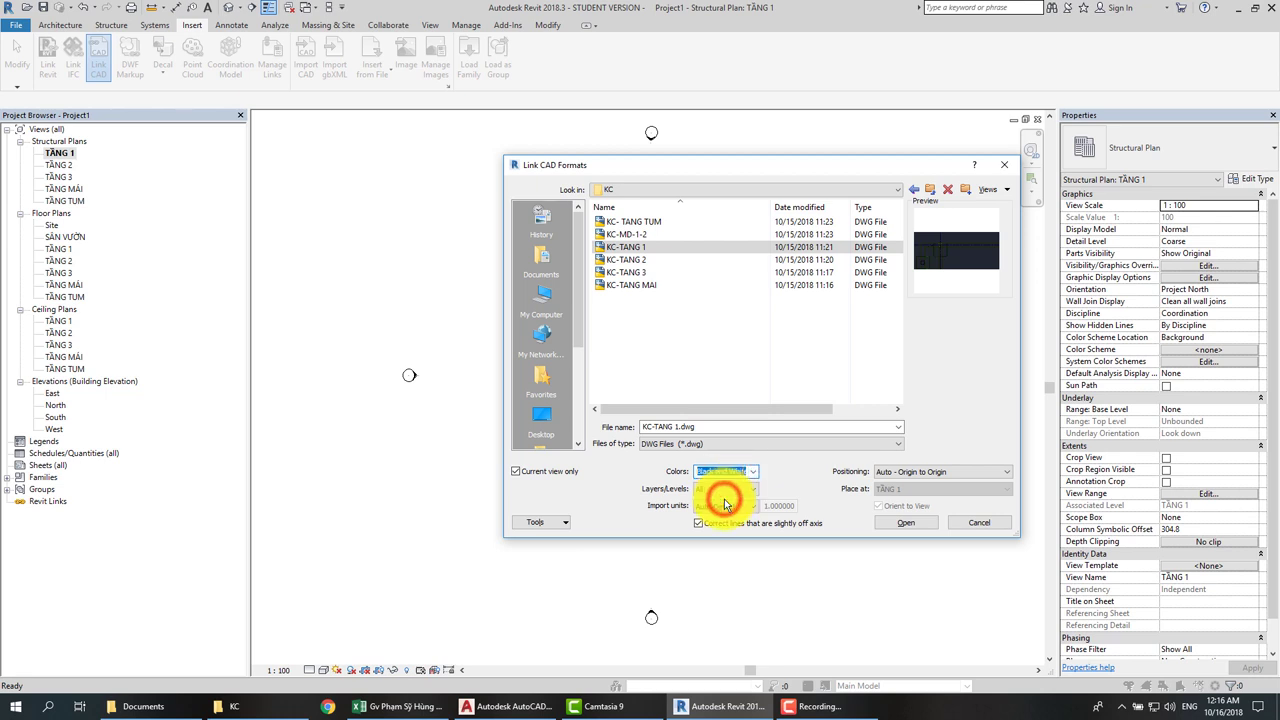
click(727, 497)
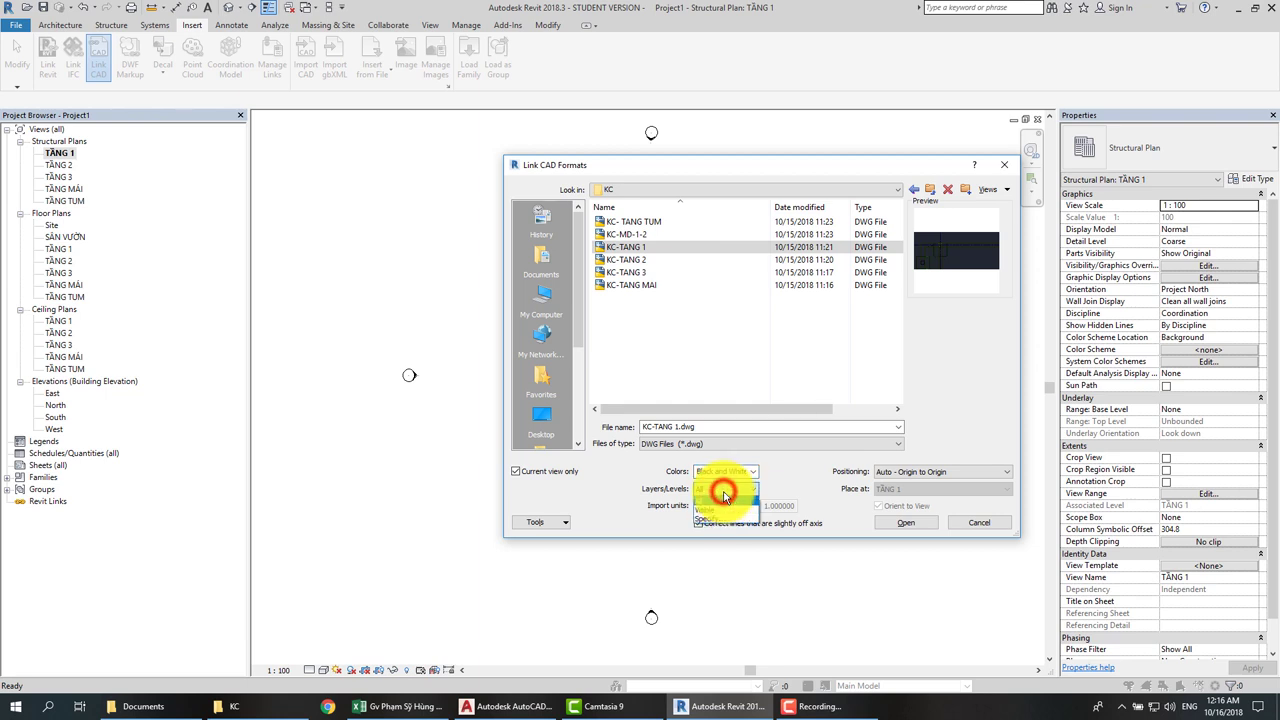
click(724, 493)
click(724, 493)
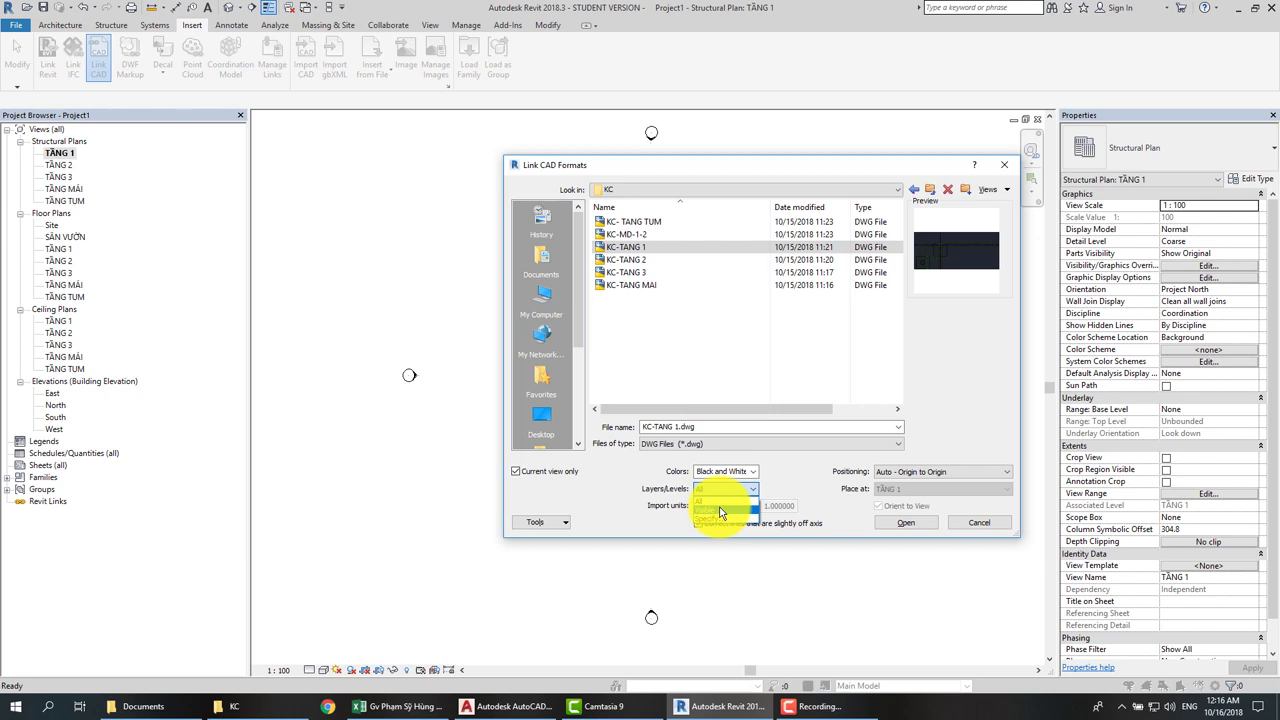
click(718, 501)
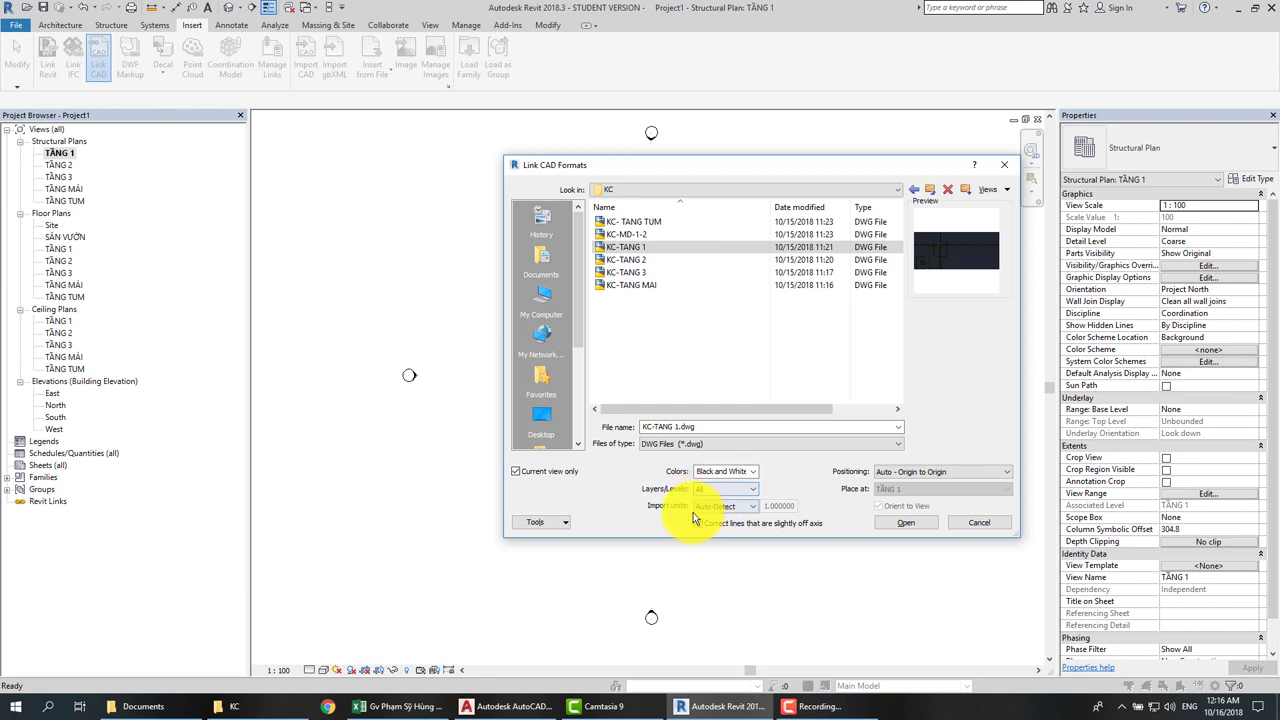
- Use millimeter import units and Auto - Origin to Origin positioning, then link the drawing
click(710, 508)
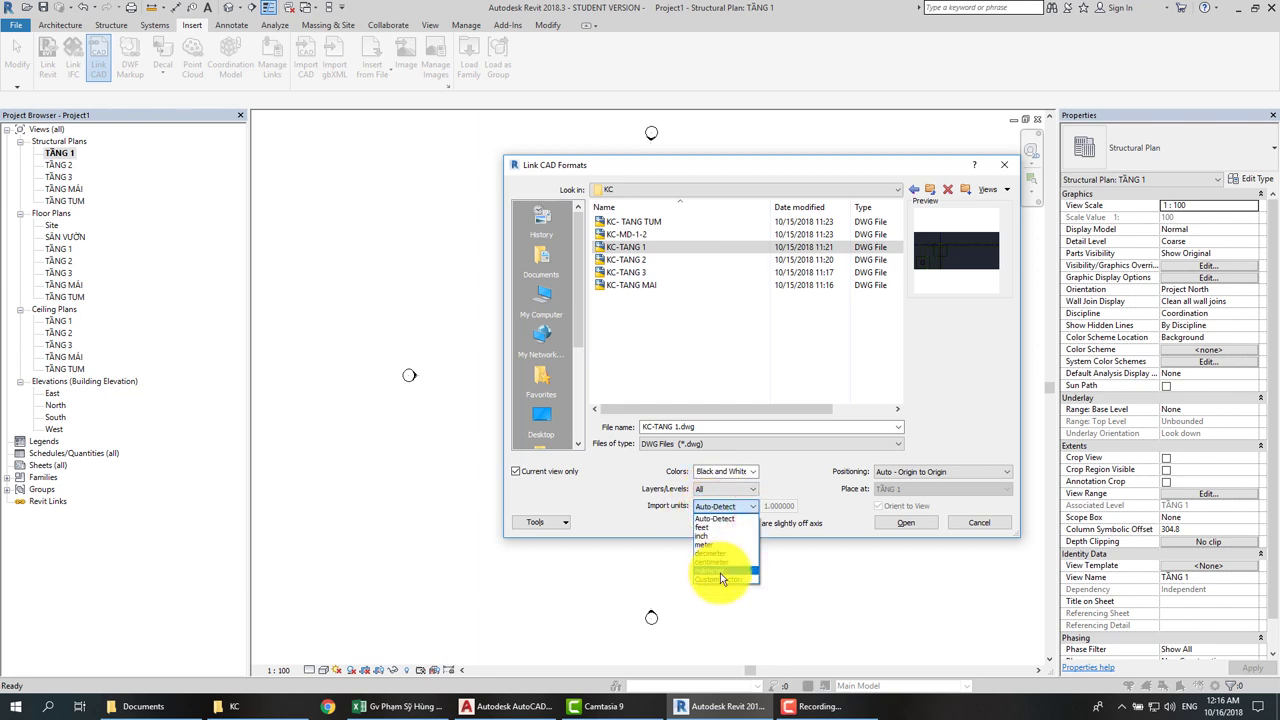
click(721, 567)
click(718, 506)
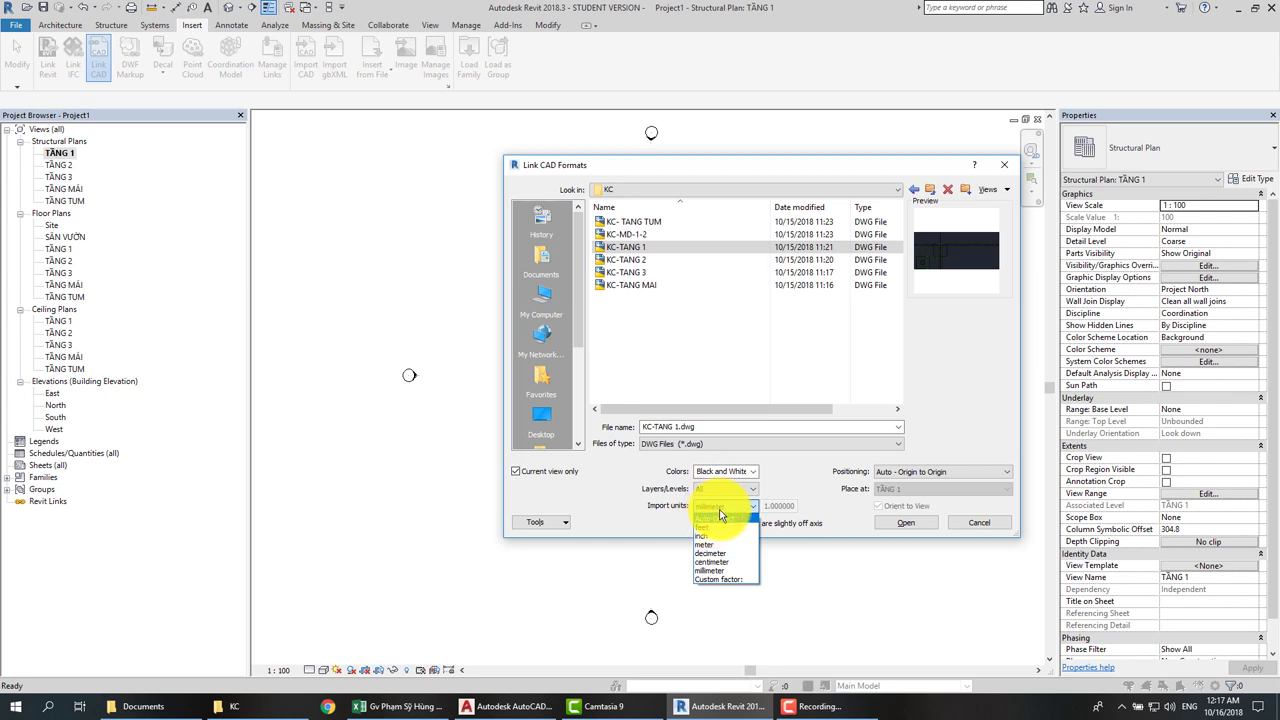
click(716, 571)
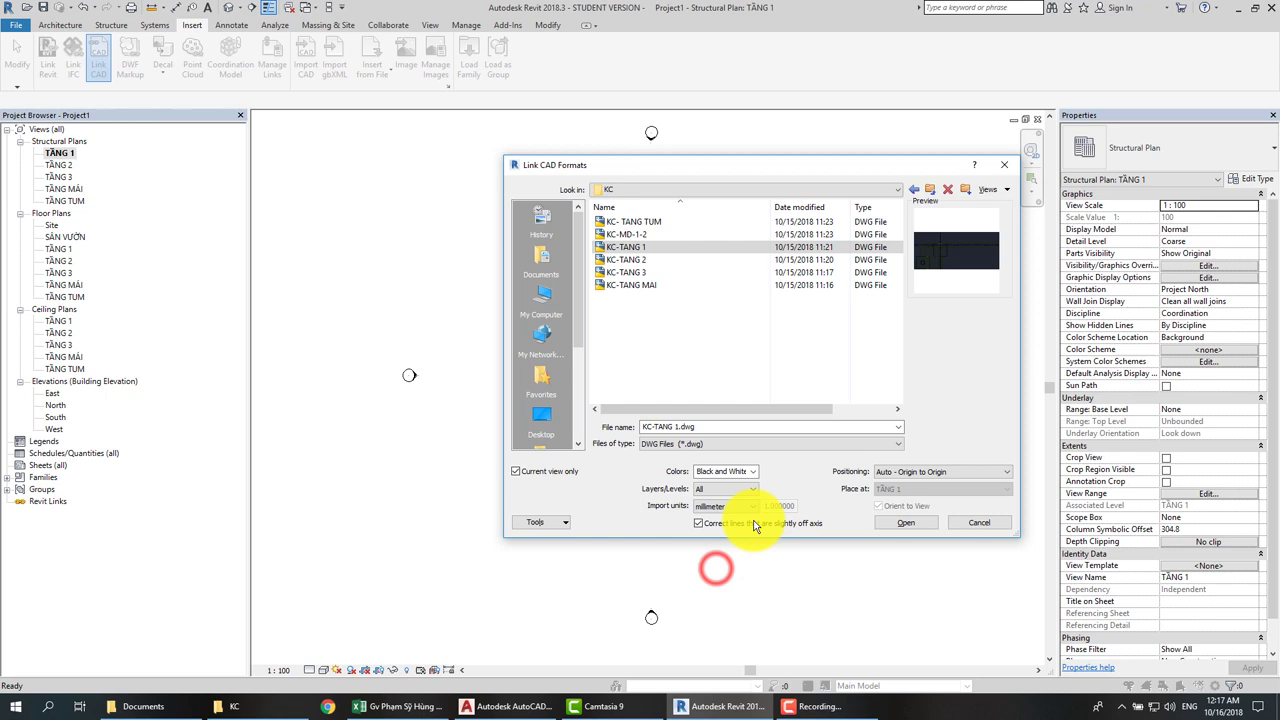
click(896, 474)
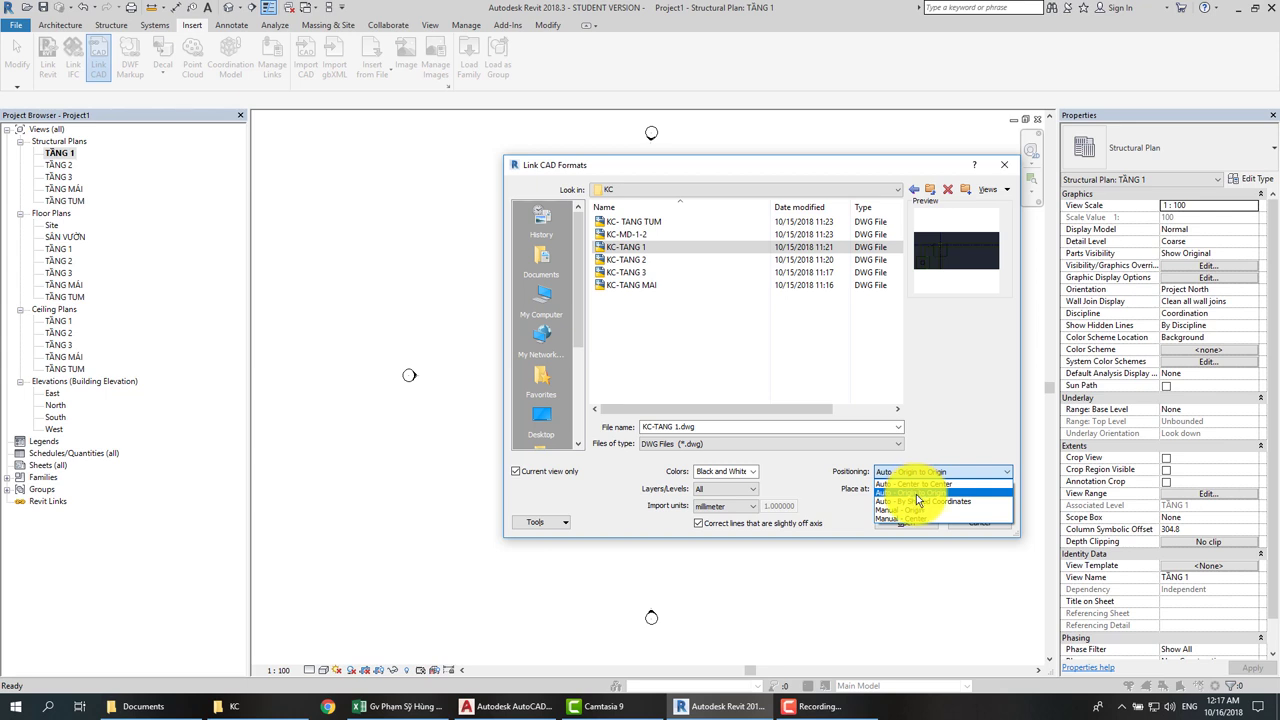
click(917, 494)
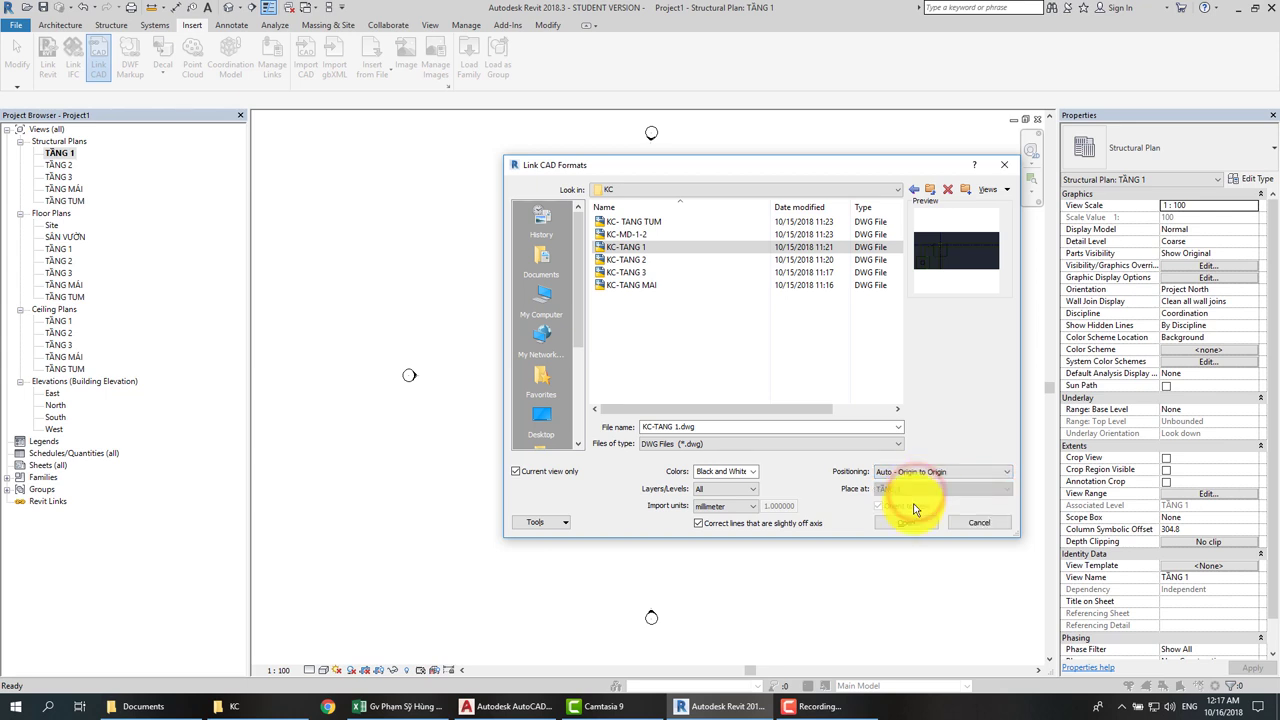
click(910, 524)
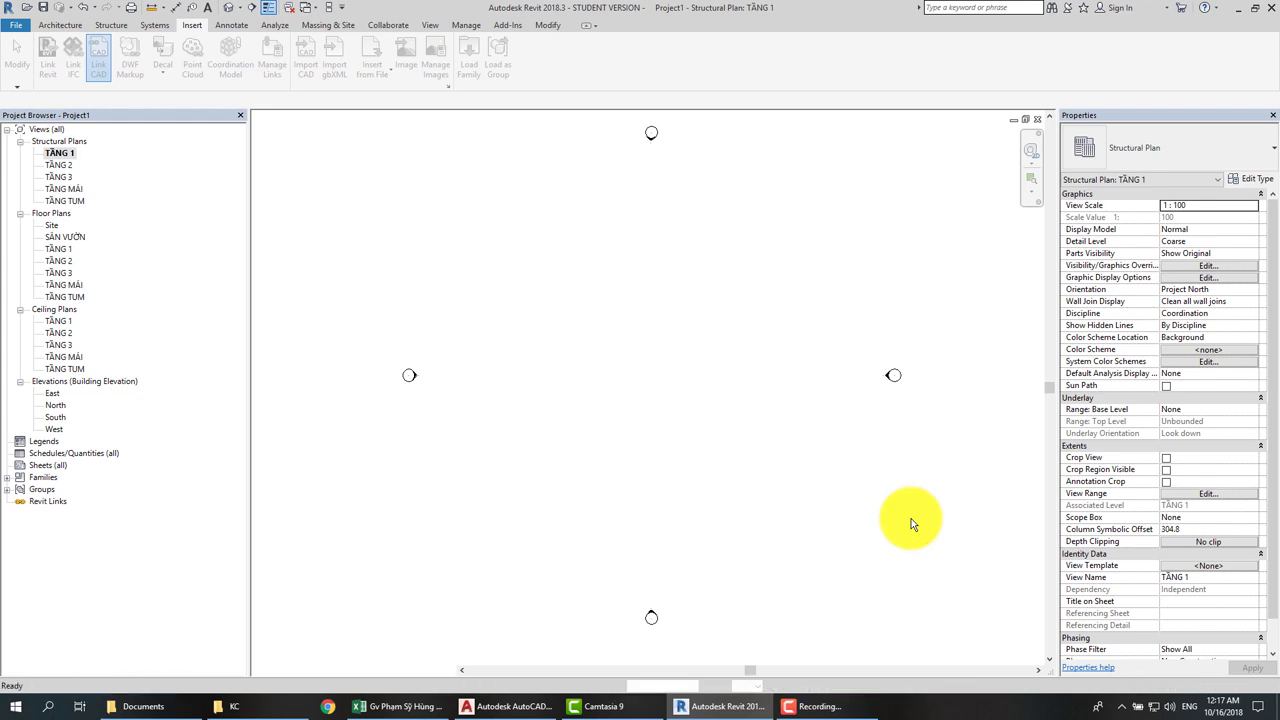
- Zoom in and select the linked KC-TANG 1 drawing to inspect it
scroll(665, 366, up, 4)
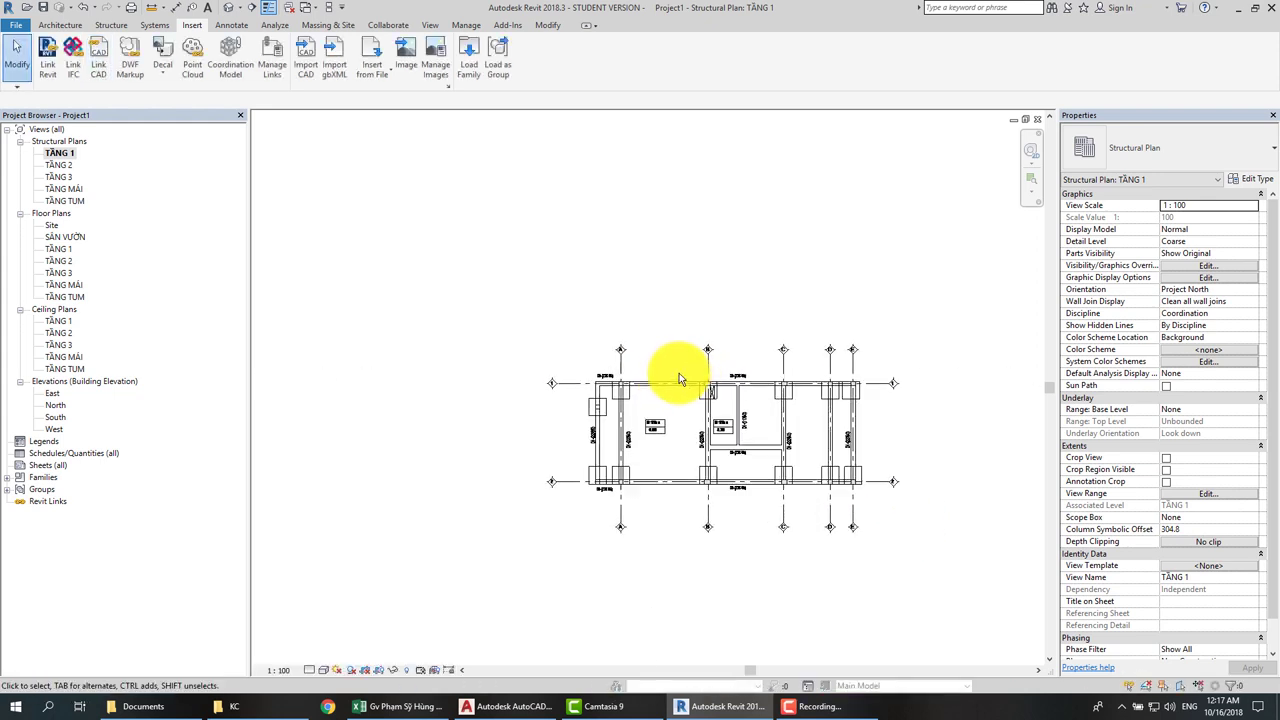
middle_drag(663, 366, 759, 472)
click(759, 472)
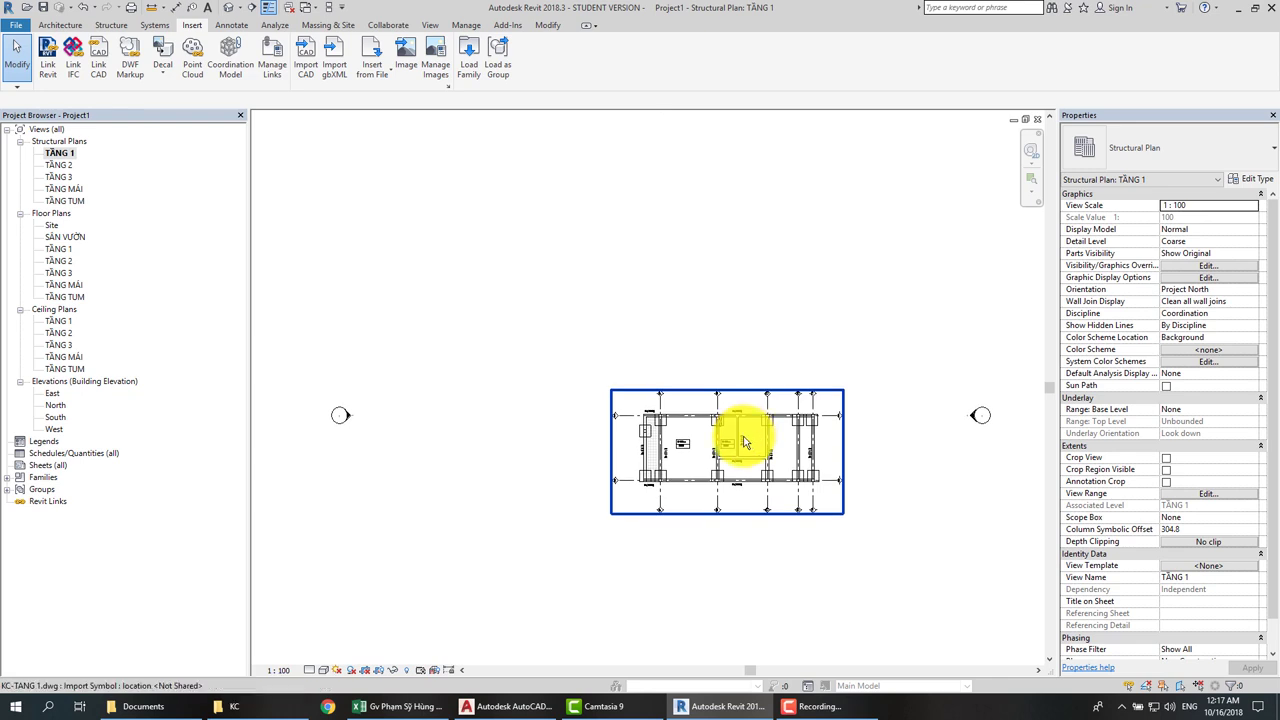
scroll(735, 443, down, 3)
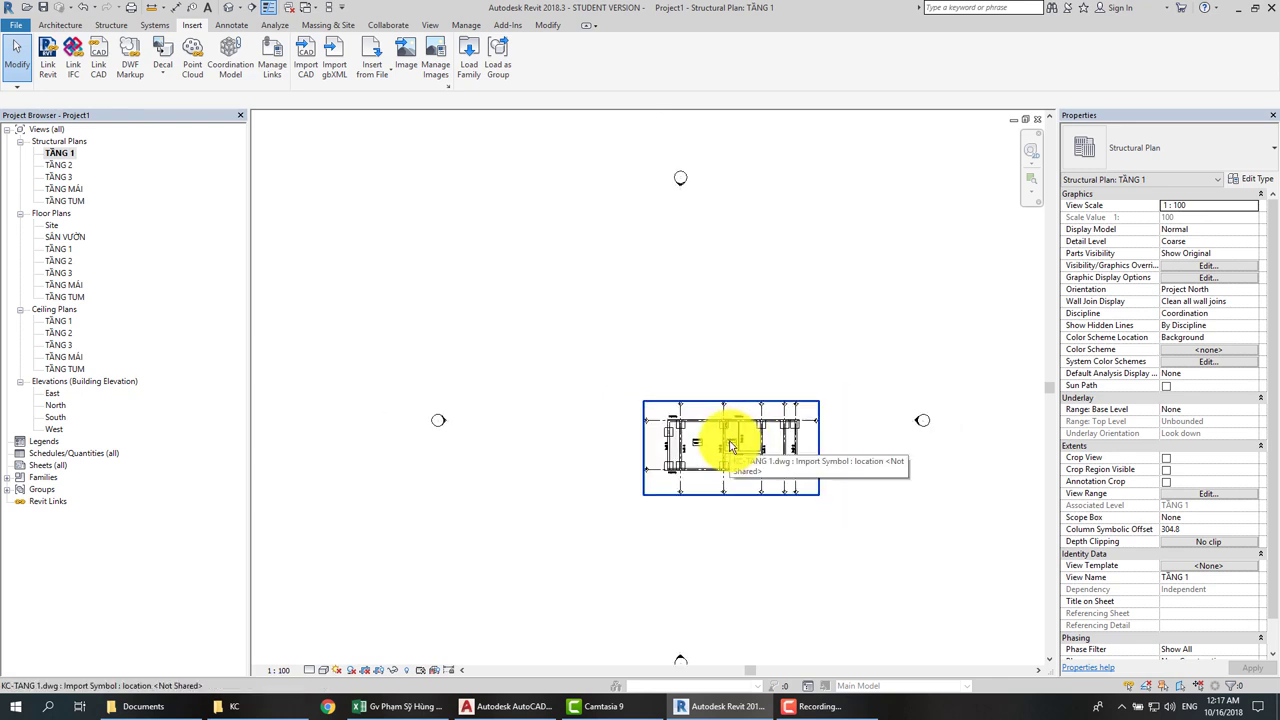
click(451, 623)
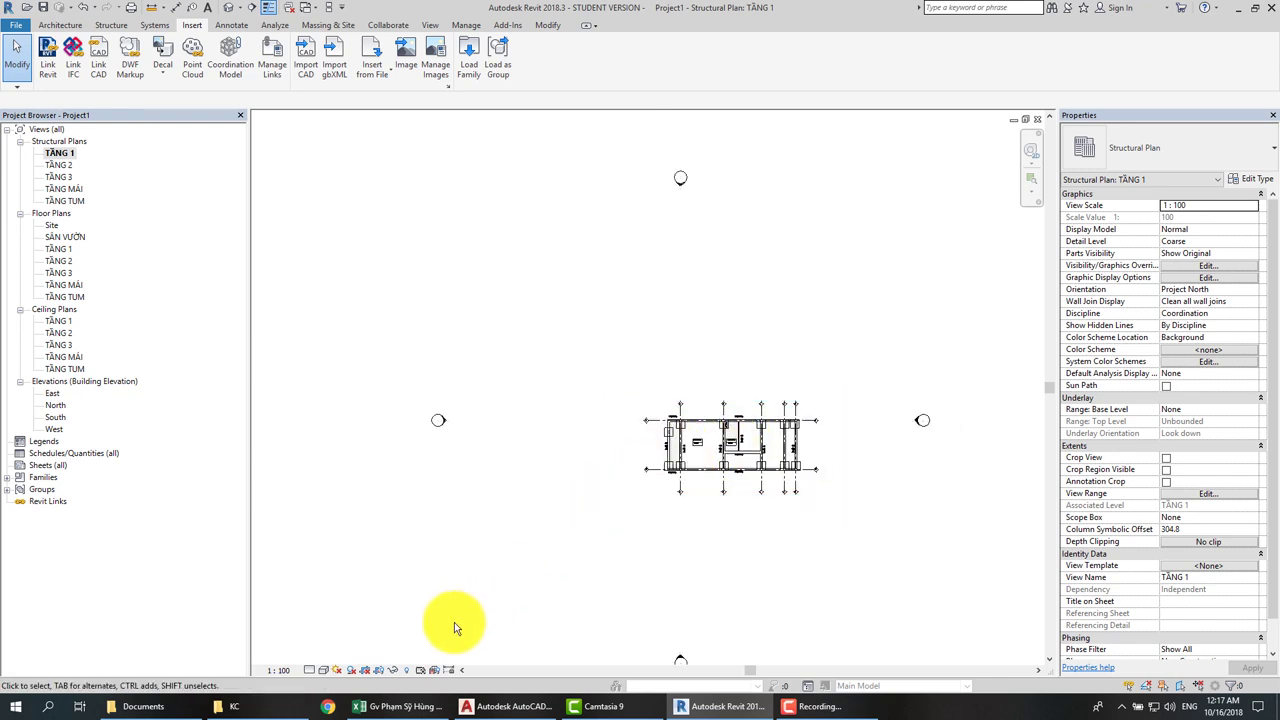
- Reveal hidden elements to confirm the project base point sits at grids A/1, then hide them again
click(422, 669)
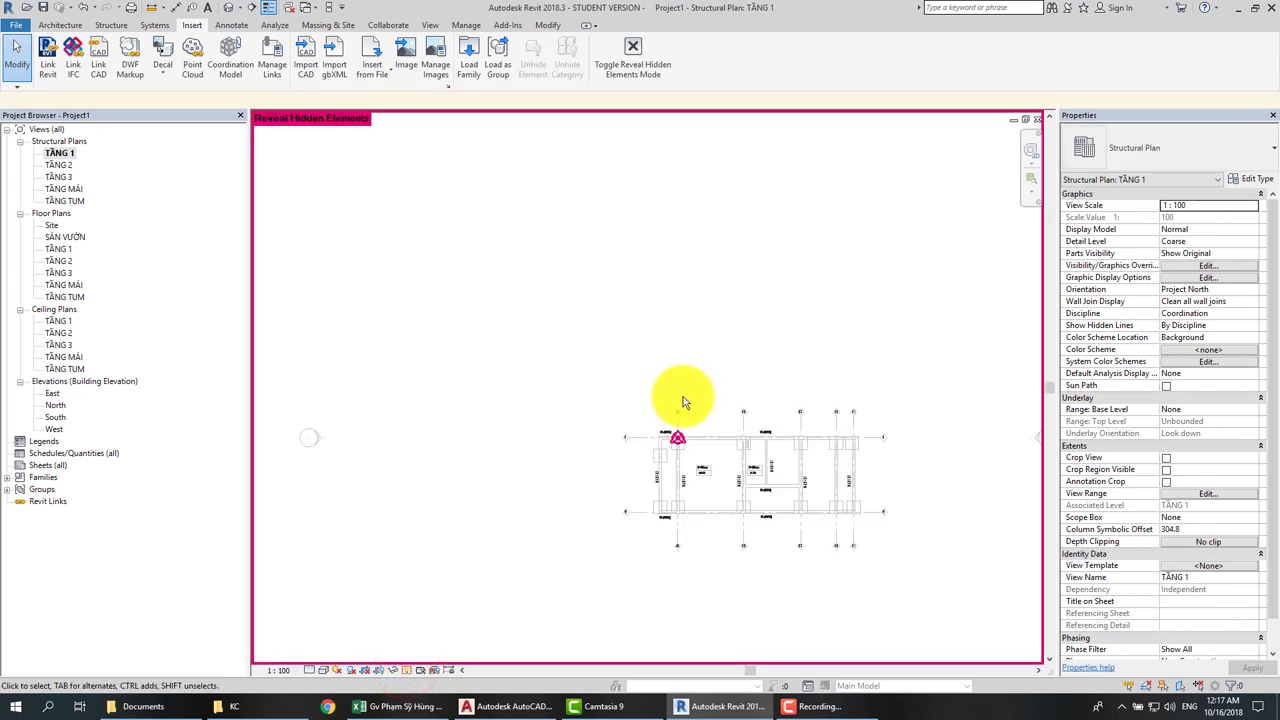
scroll(678, 436, up, 2)
scroll(678, 436, up, 2)
click(679, 446)
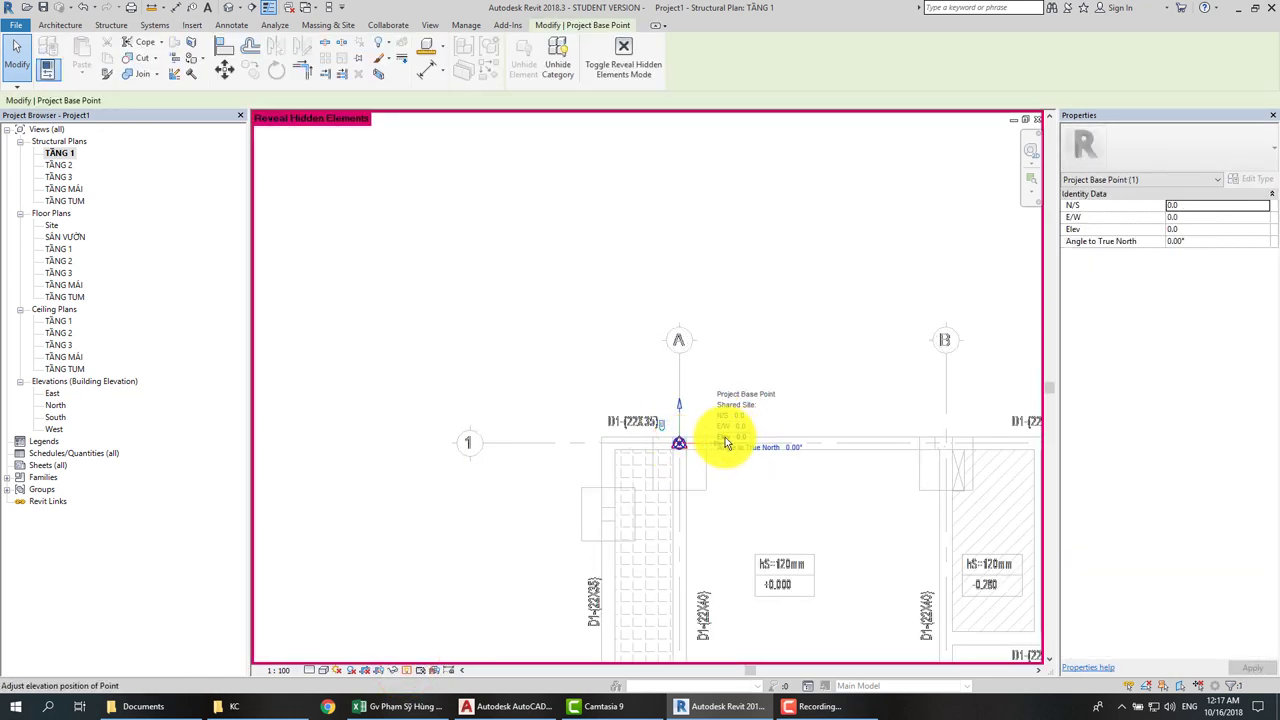
scroll(614, 420, down, 1)
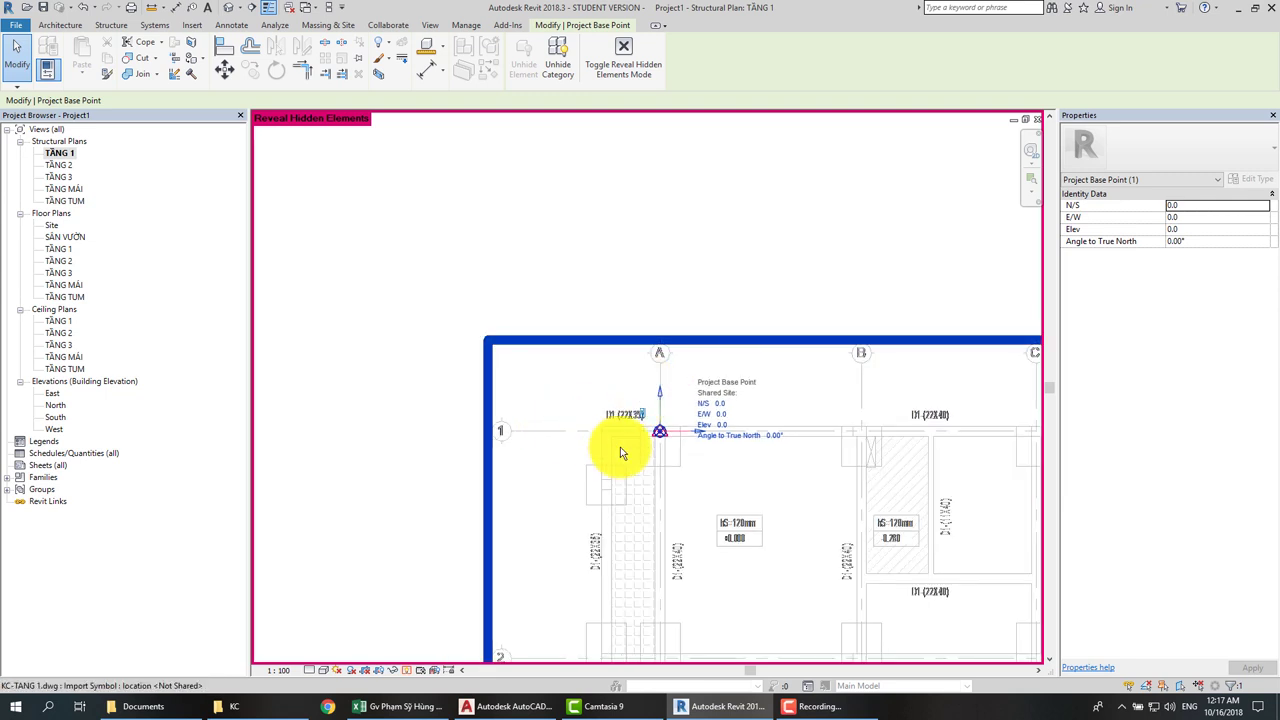
scroll(640, 310, down, 1)
middle_drag(623, 297, 592, 230)
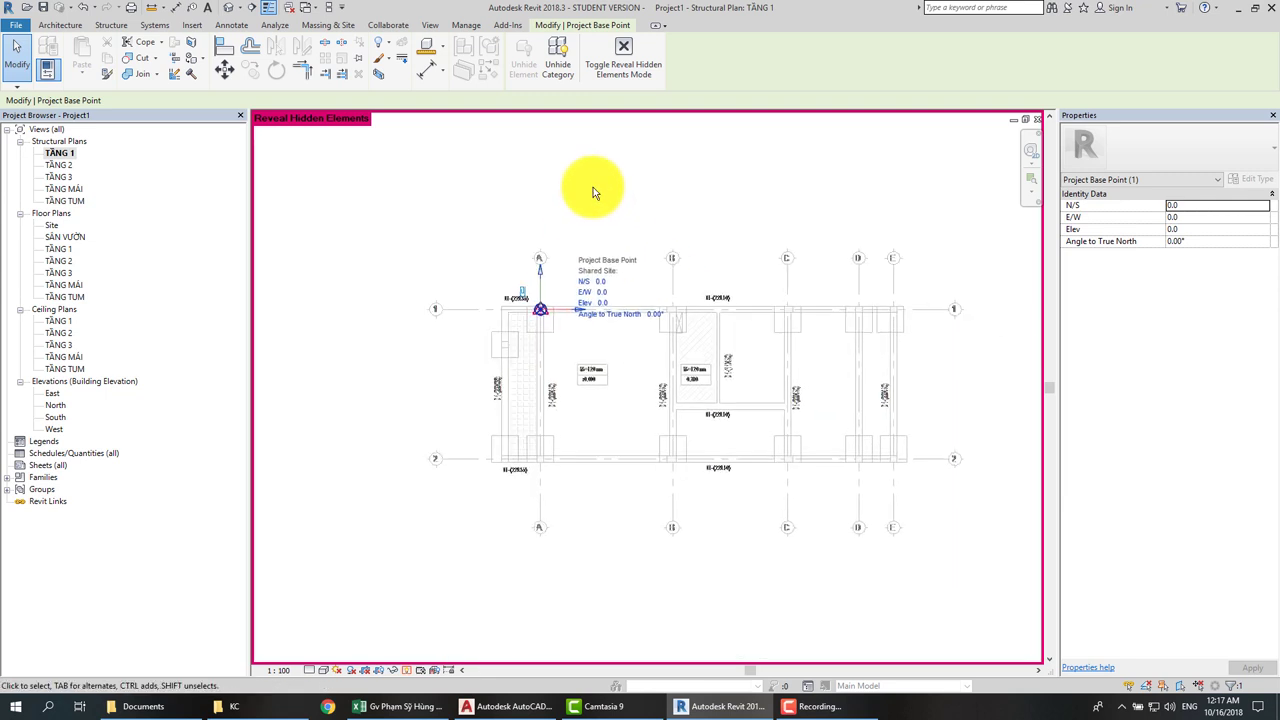
click(620, 73)
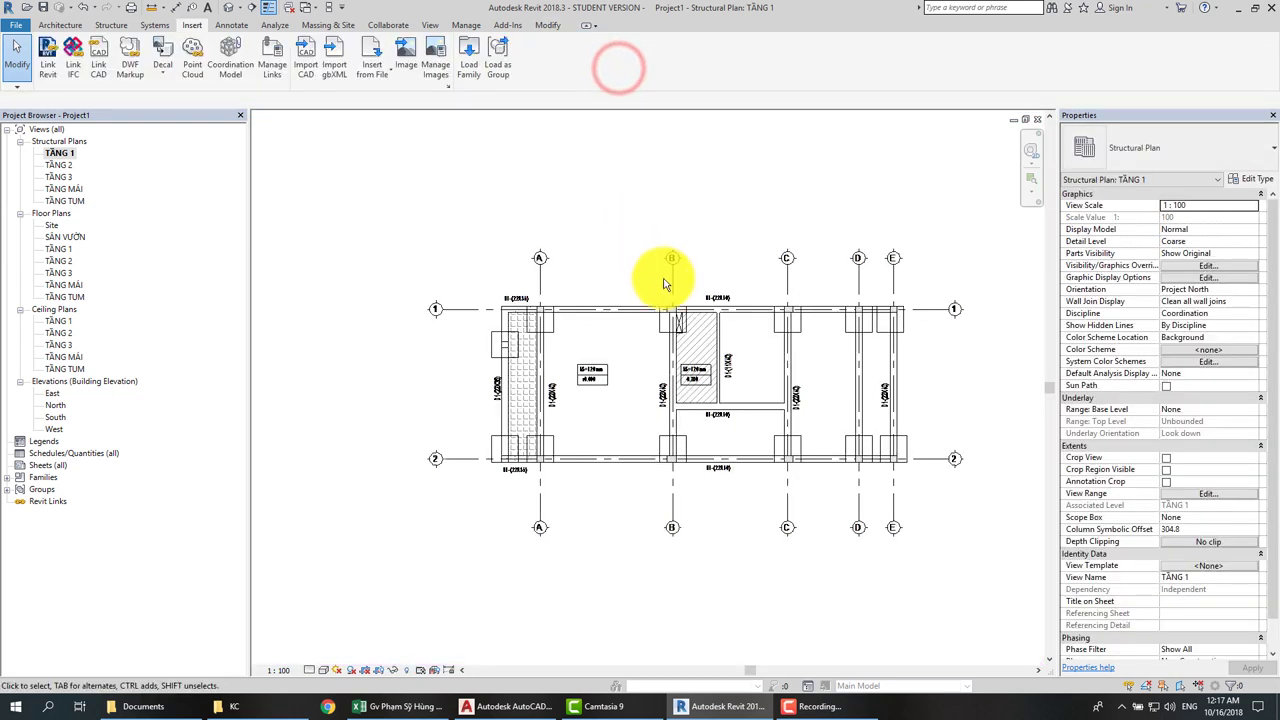
scroll(800, 491, down, 2)
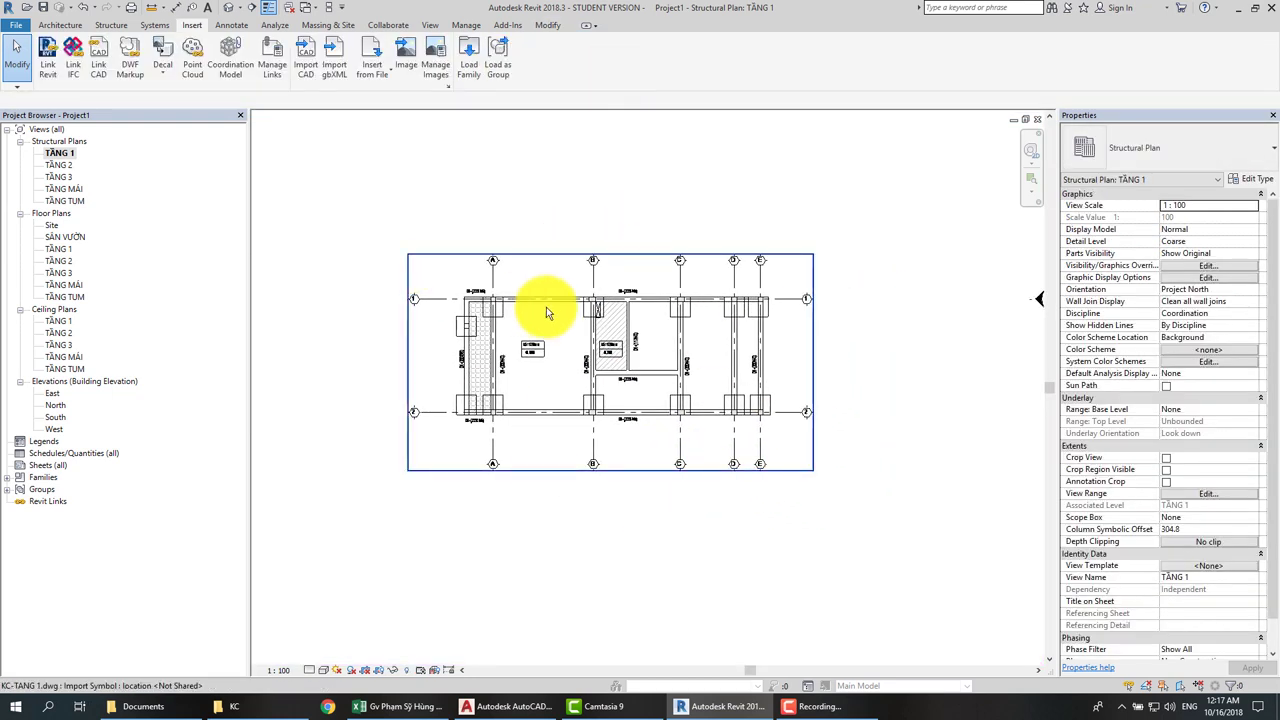
- Link KC-TANG 2 and KC-TANG 3 into the TẦNG 2 and TẦNG 3 structural plans
double_click(59, 164)
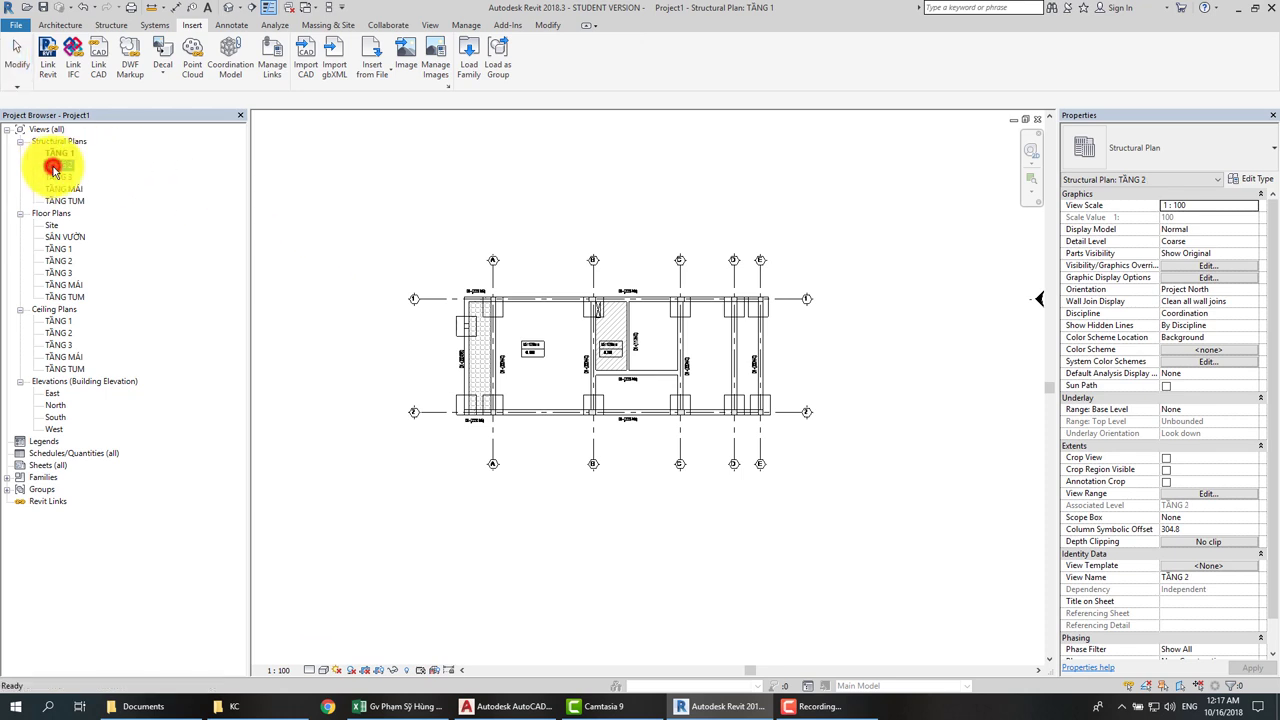
click(97, 58)
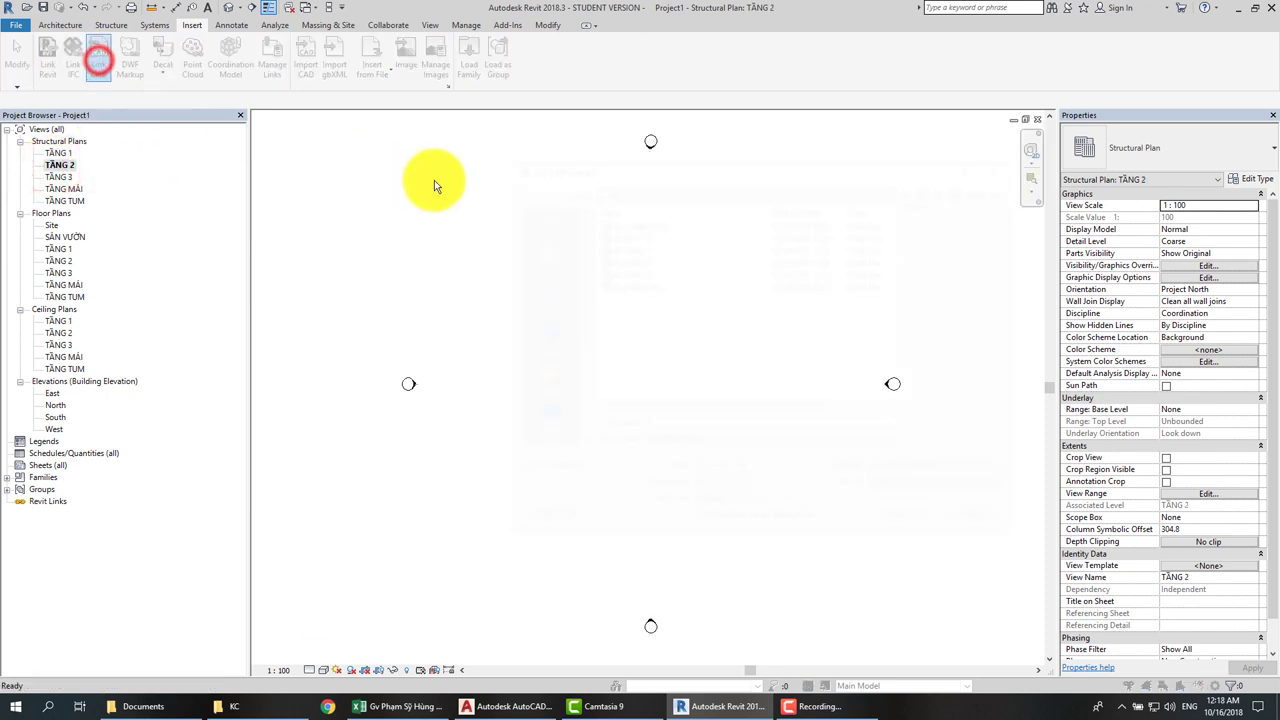
click(632, 259)
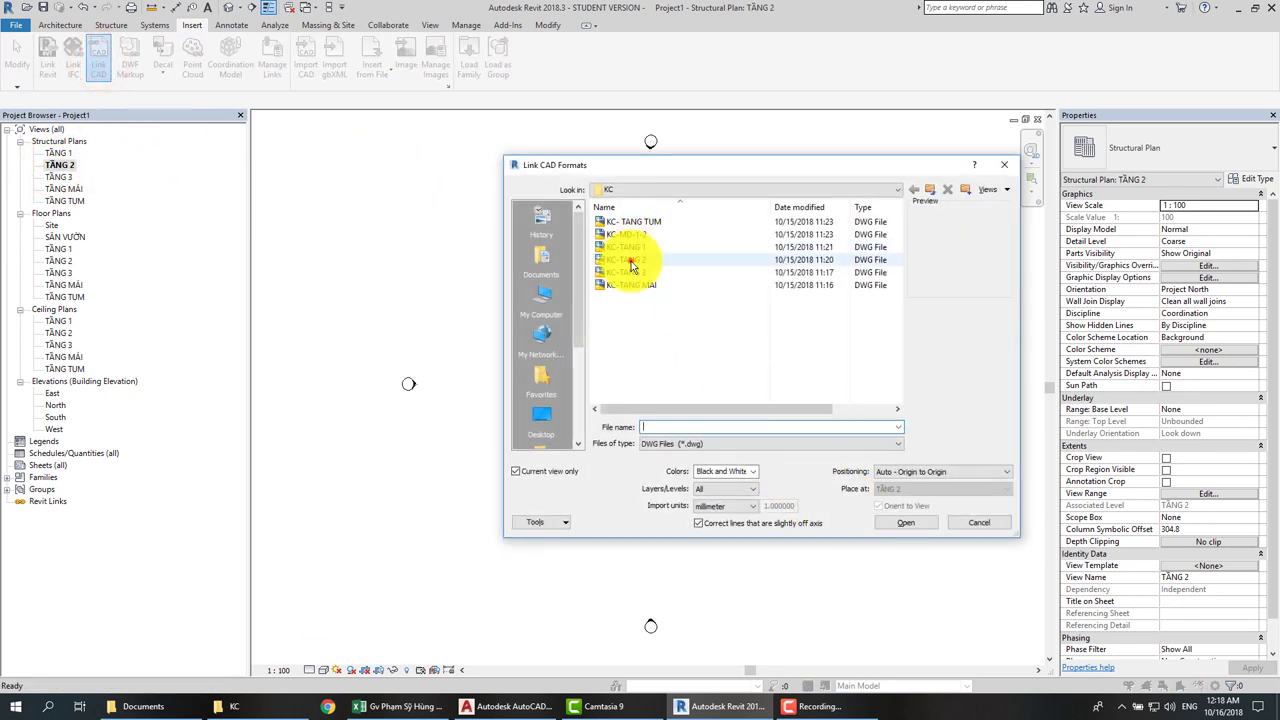
click(906, 521)
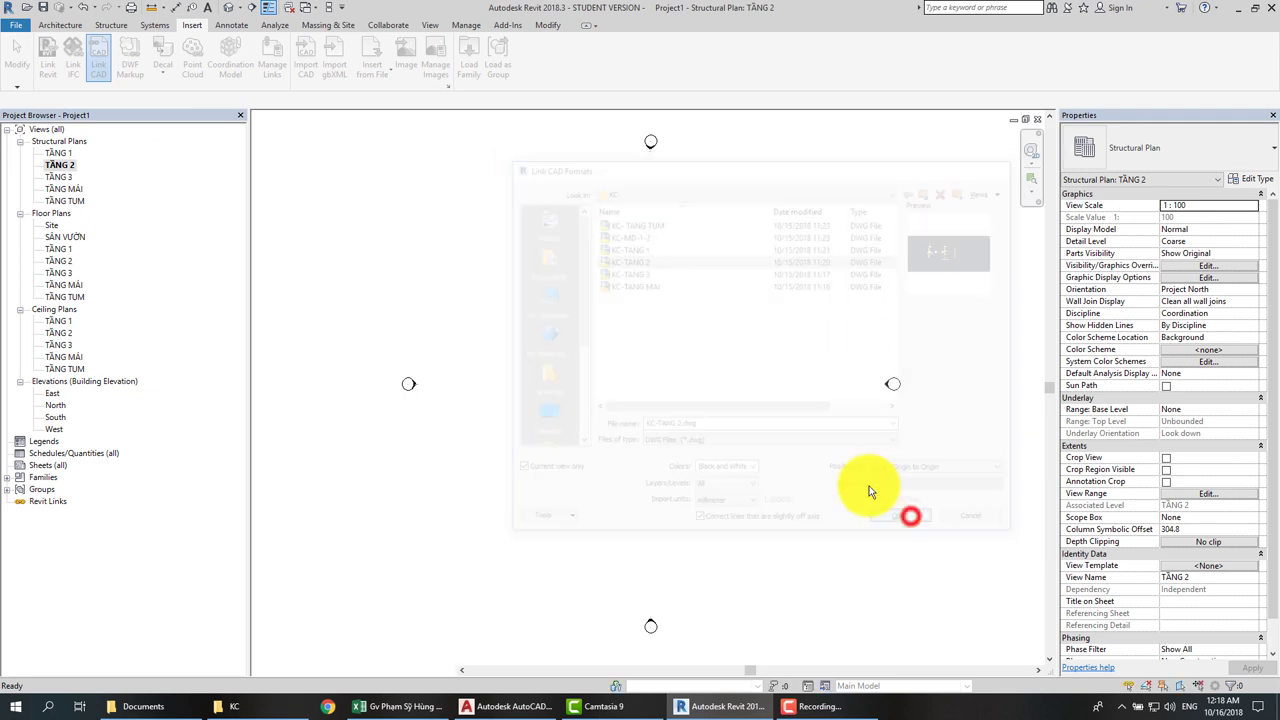
double_click(60, 177)
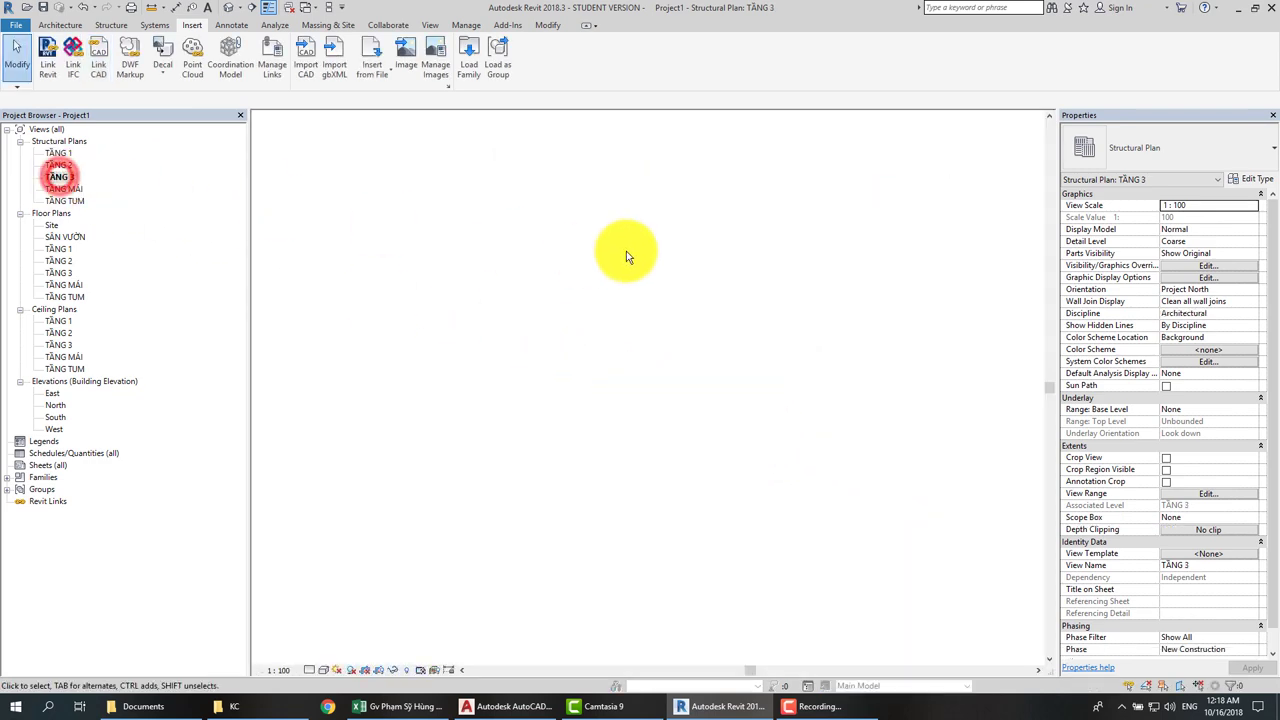
click(100, 76)
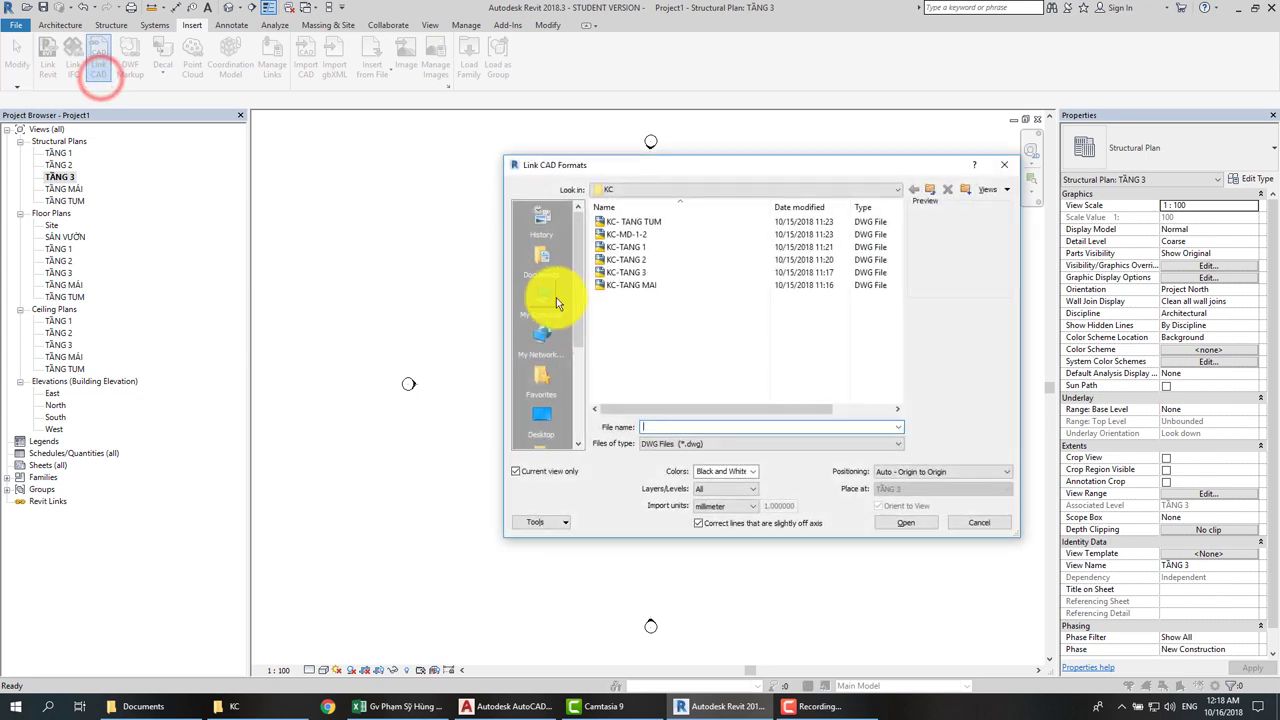
click(625, 272)
click(892, 517)
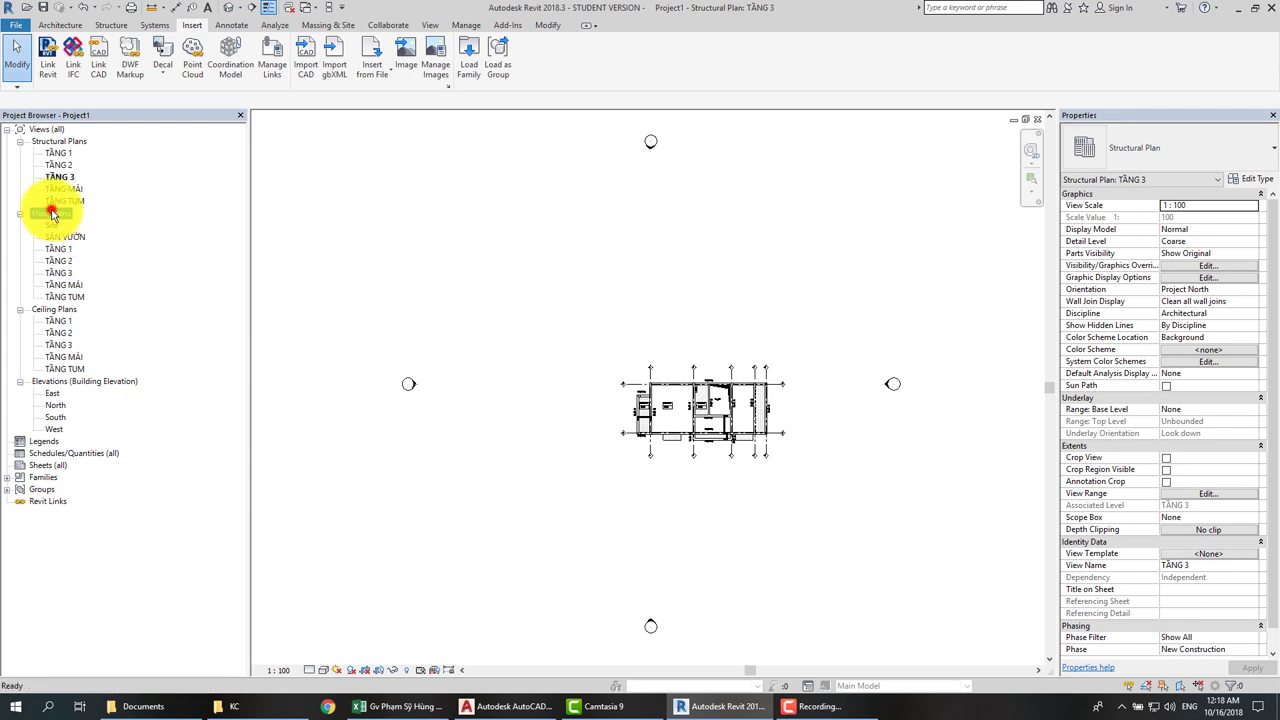
- Link KT-TANG 1 from the KT folder into the TẦNG 1 floor plan
double_click(60, 248)
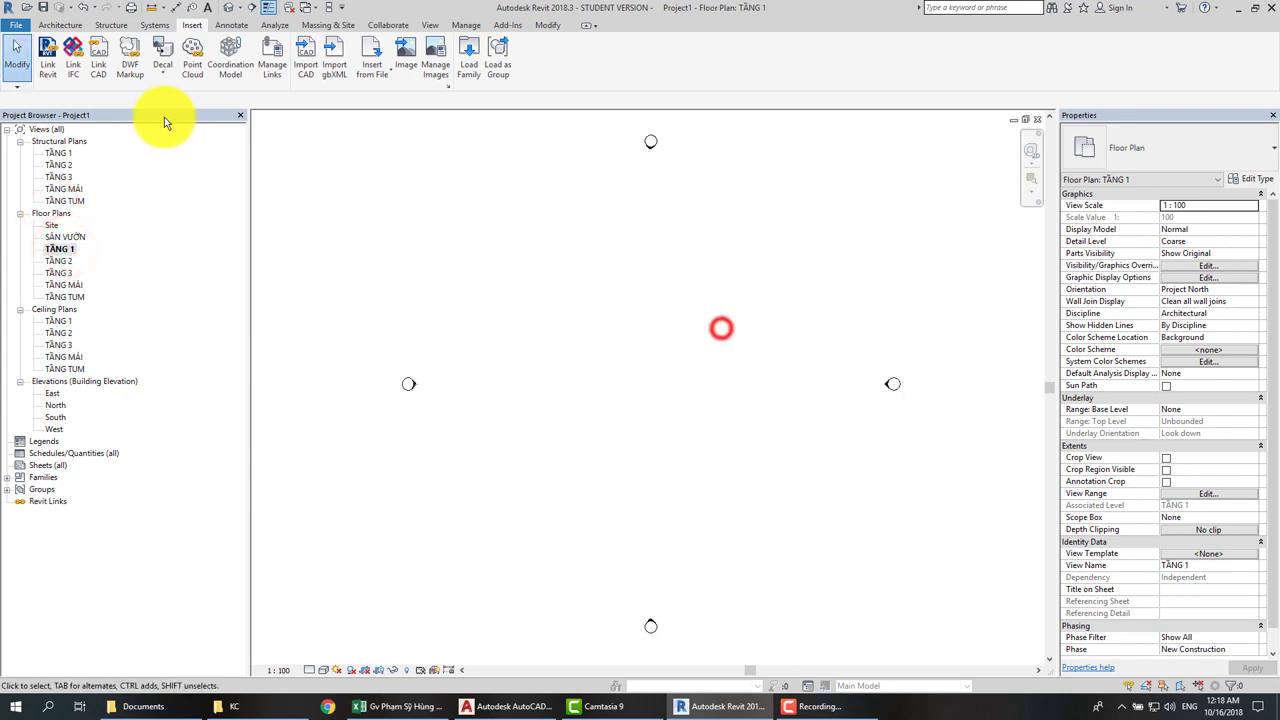
click(98, 60)
click(609, 357)
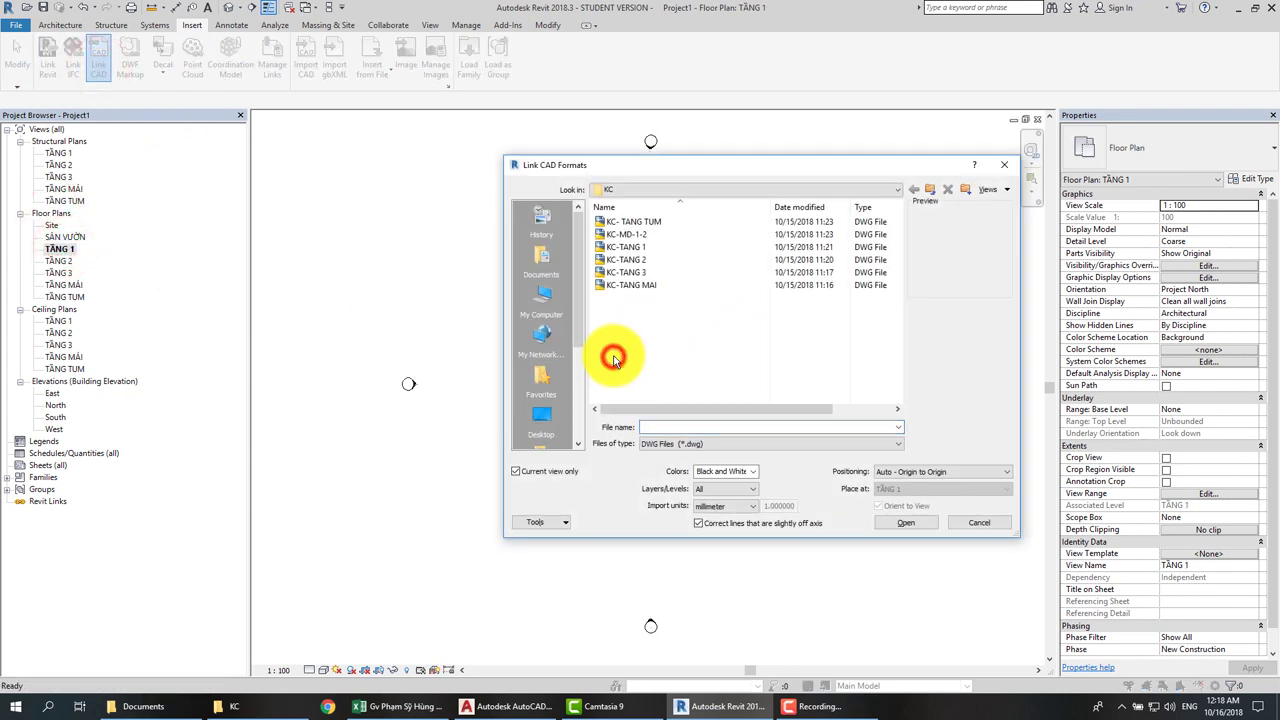
key(BackSpace)
double_click(626, 234)
click(632, 224)
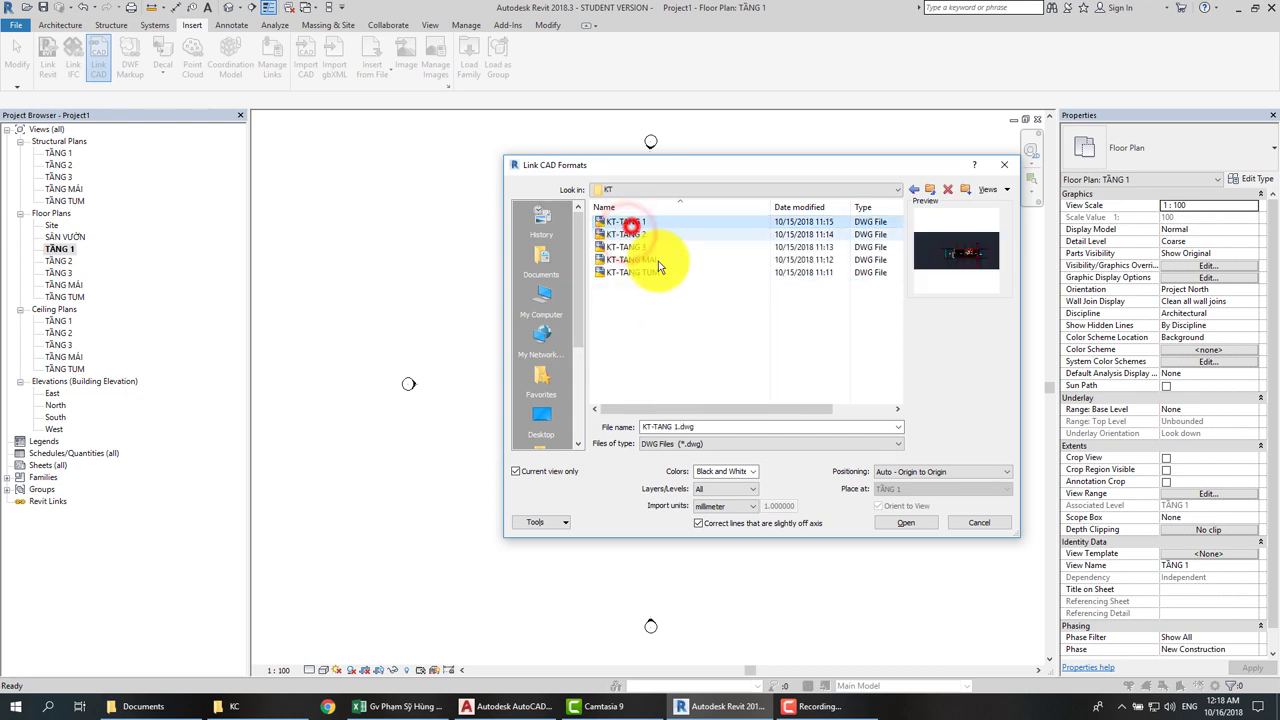
click(903, 522)
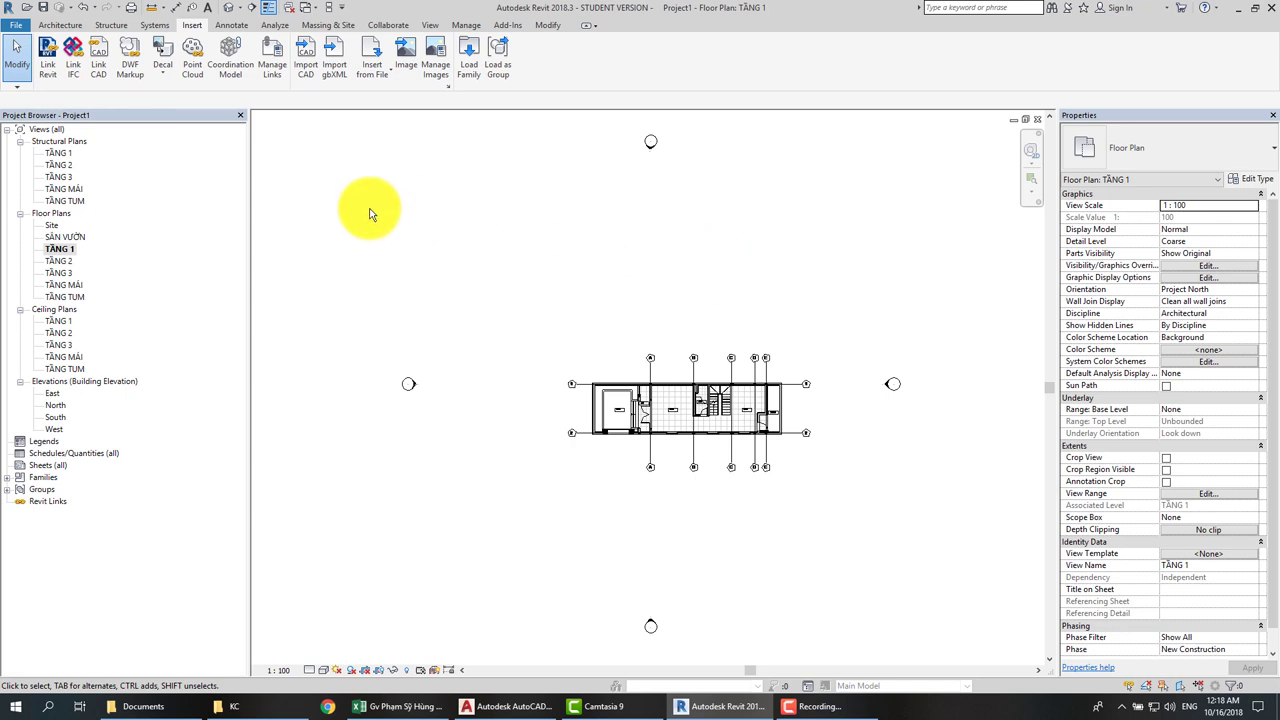
- Open the KC-MD-1-2 section drawing in AutoCAD 2019 to check its level marks
click(273, 710)
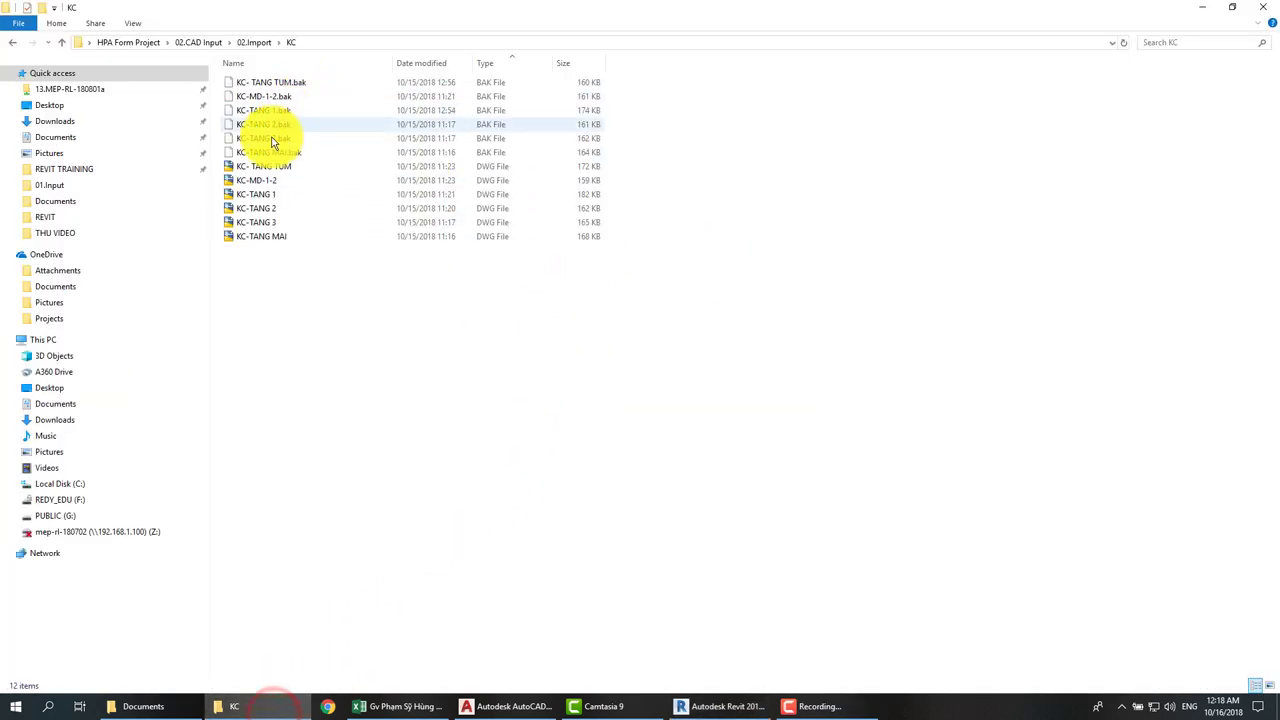
click(270, 180)
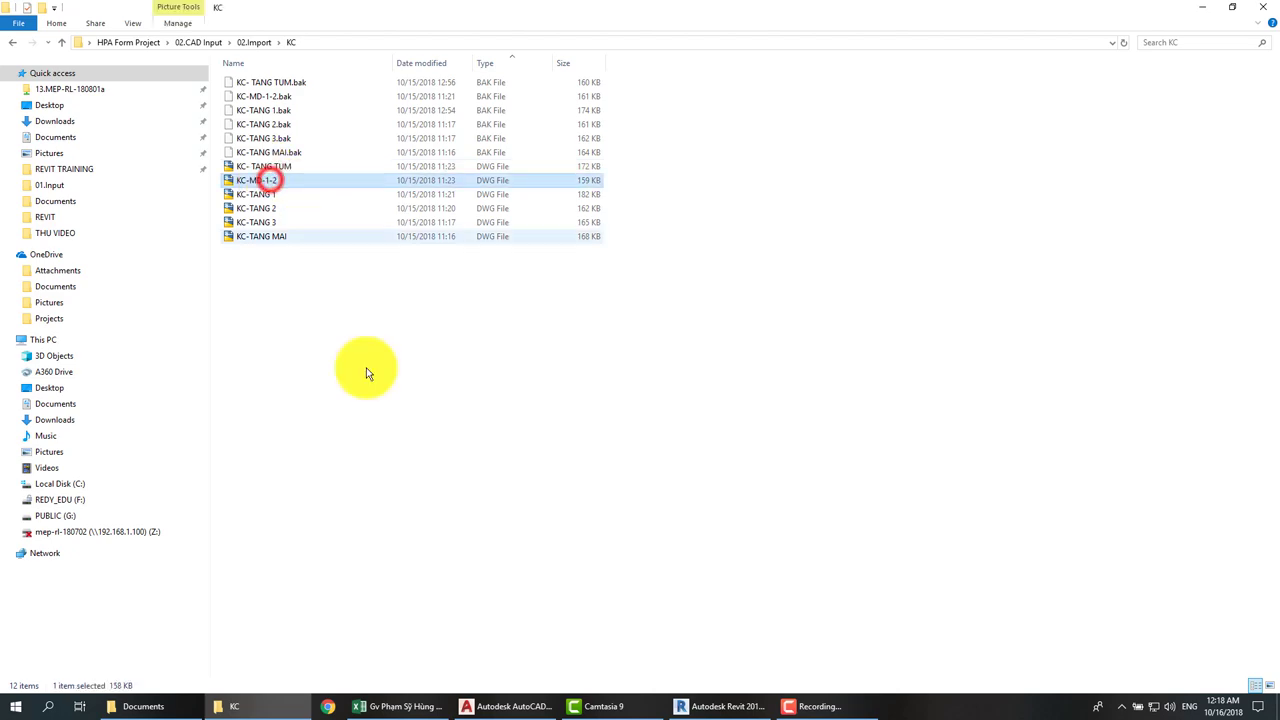
click(505, 706)
scroll(620, 400, down, 1)
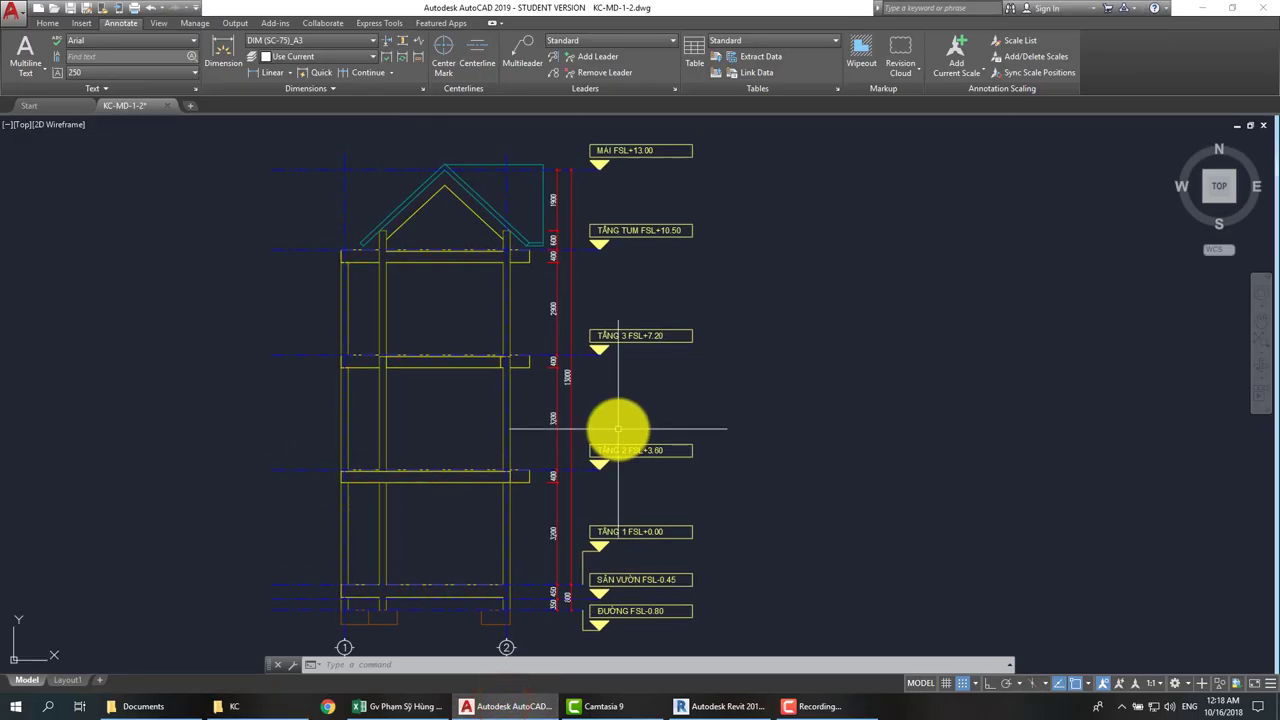
scroll(660, 480, down, 1)
scroll(520, 565, up, 2)
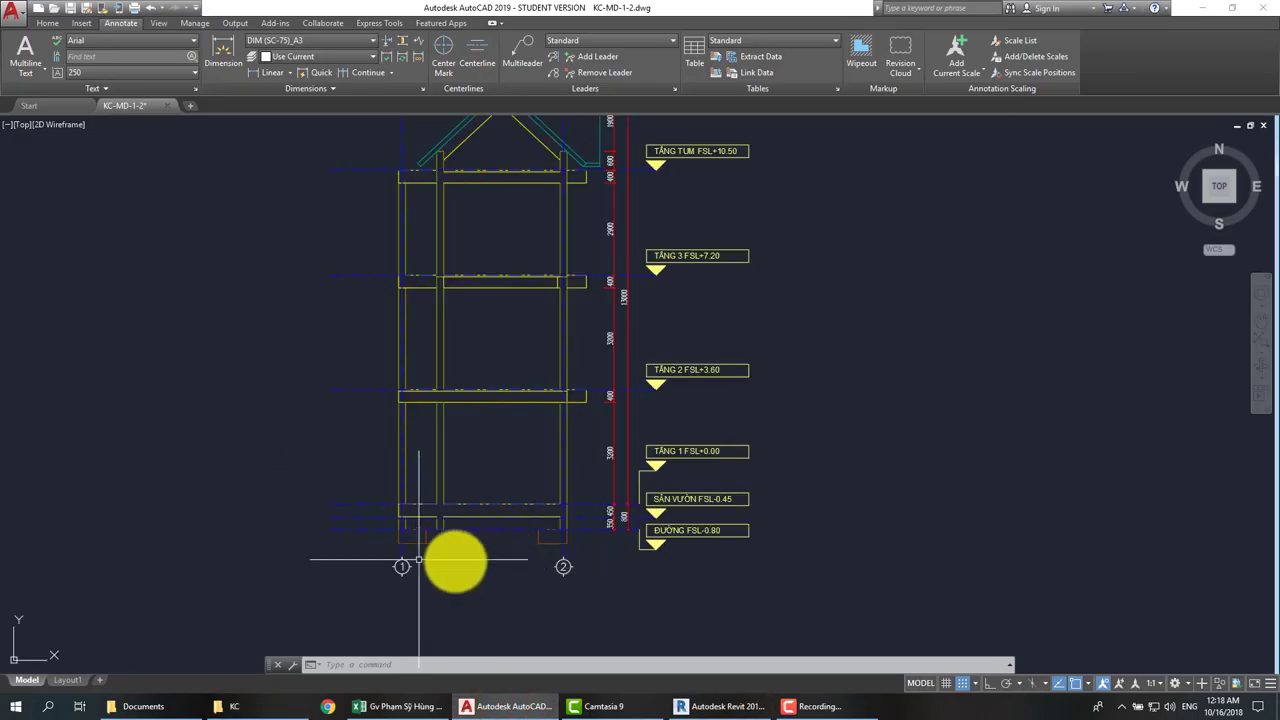
scroll(696, 535, down, 2)
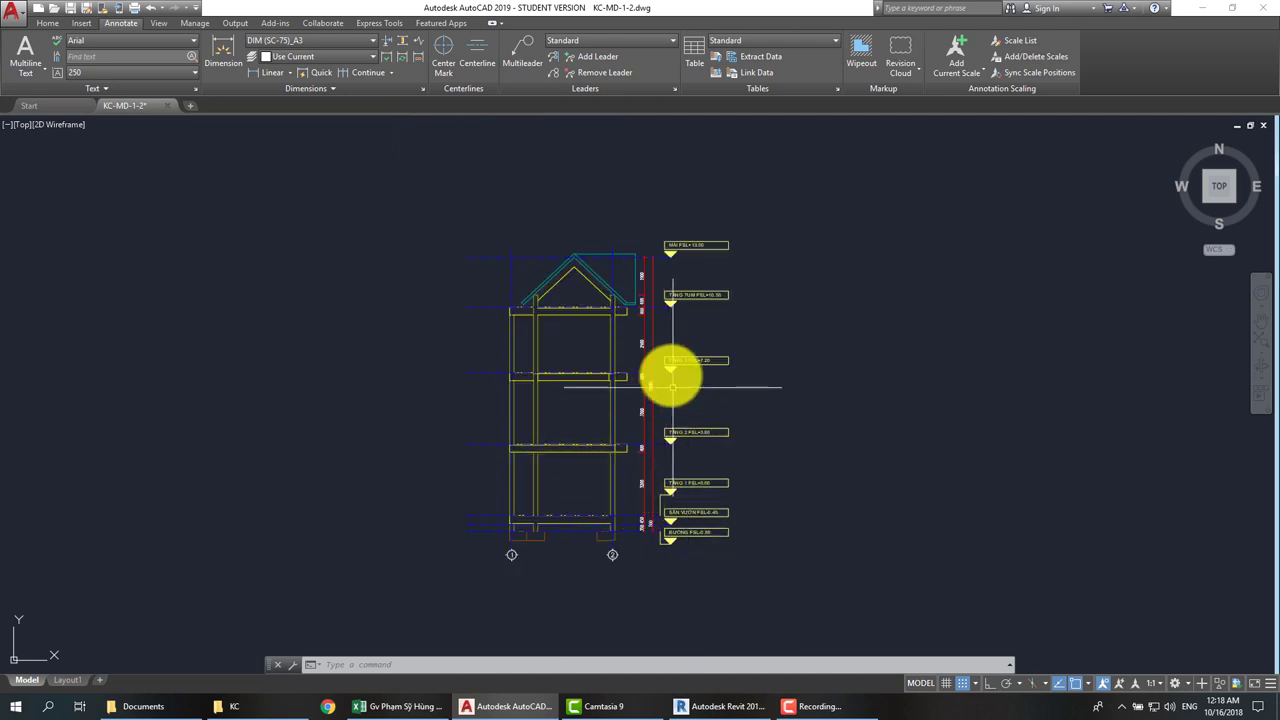
- Back in Revit, open the West elevation from the Project Browser
click(716, 698)
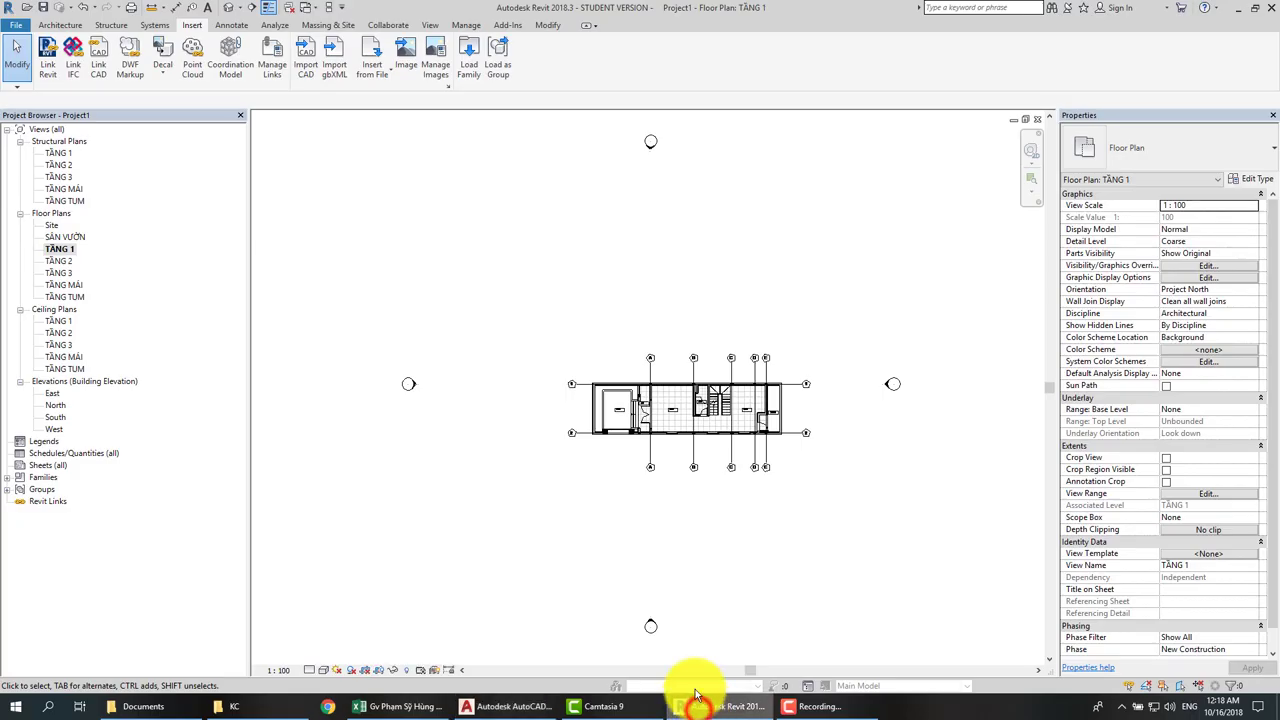
scroll(586, 400, up, 2)
scroll(558, 358, up, 2)
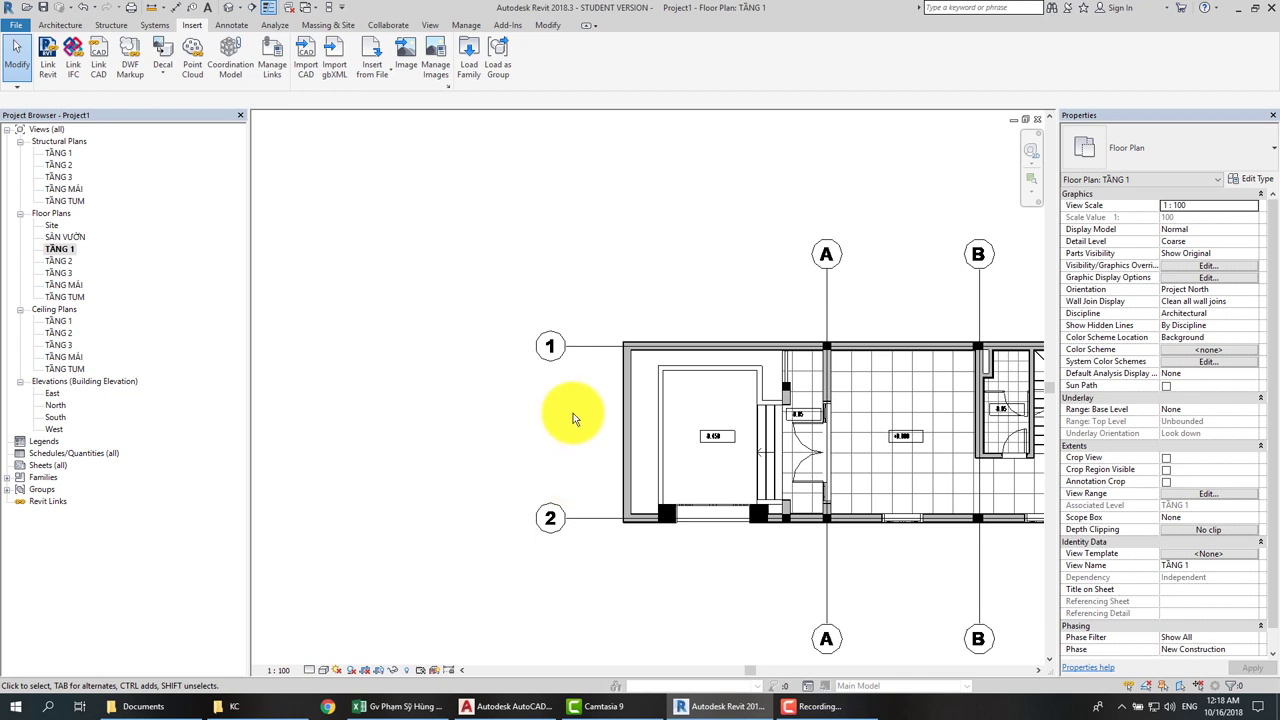
scroll(560, 414, down, 1)
scroll(600, 415, down, 2)
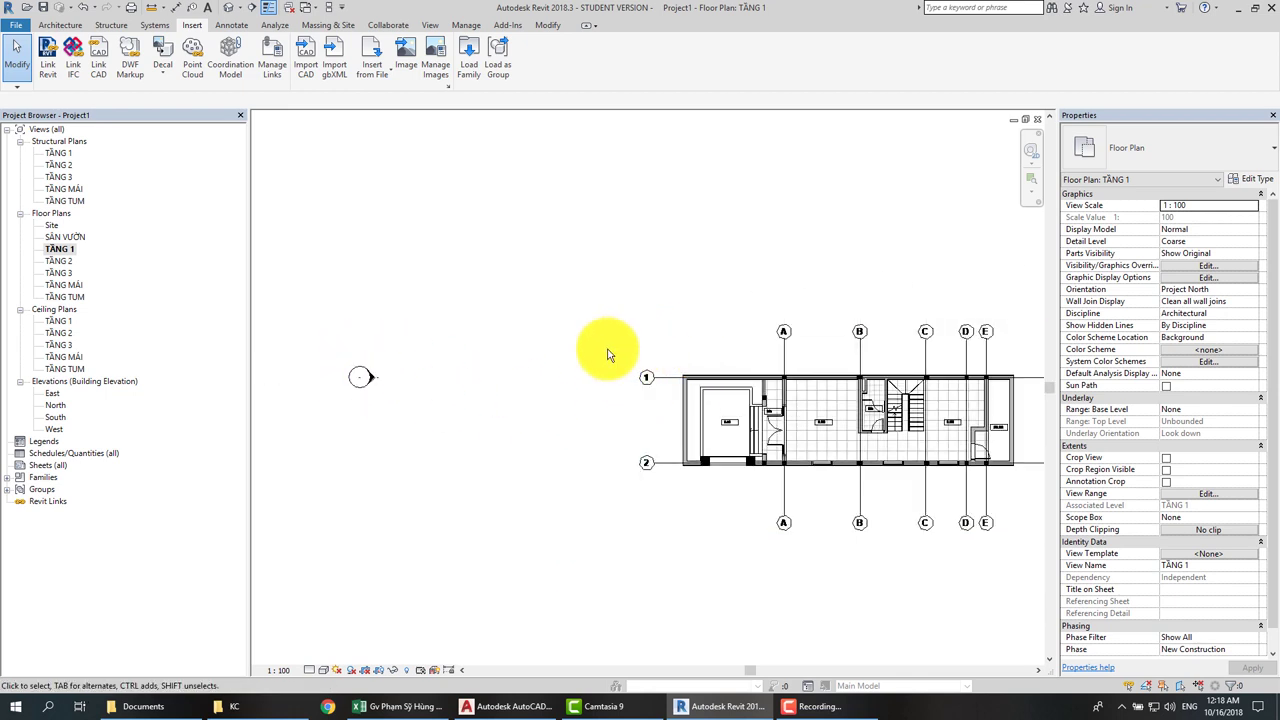
click(55, 429)
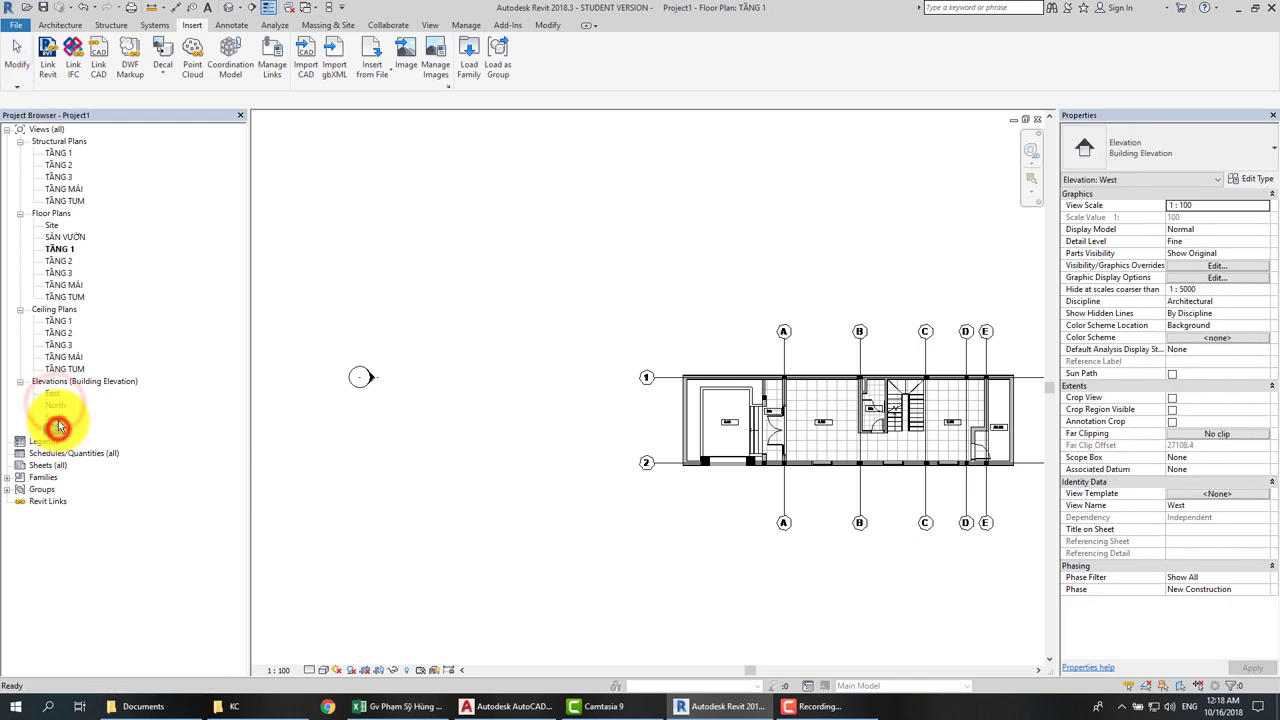
double_click(55, 429)
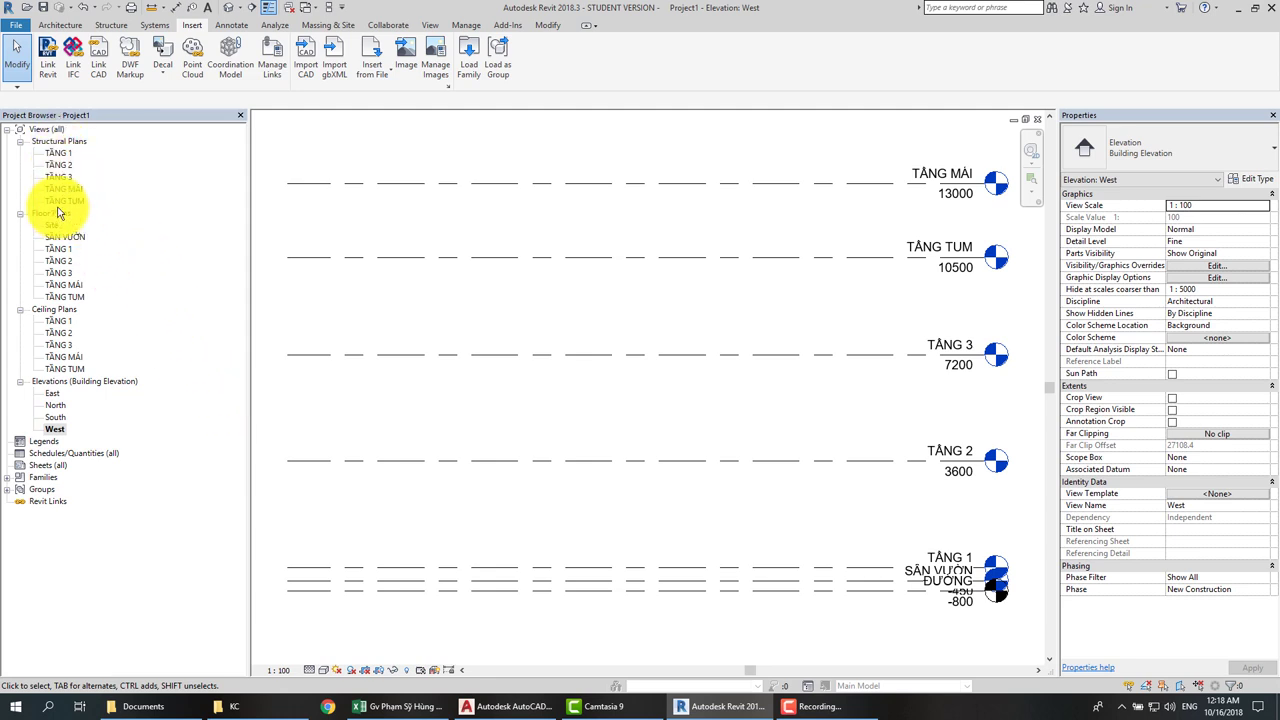
- From the TẦNG 1 floor plan, go to the West elevation via its marker's Go to Elevation View
double_click(59, 248)
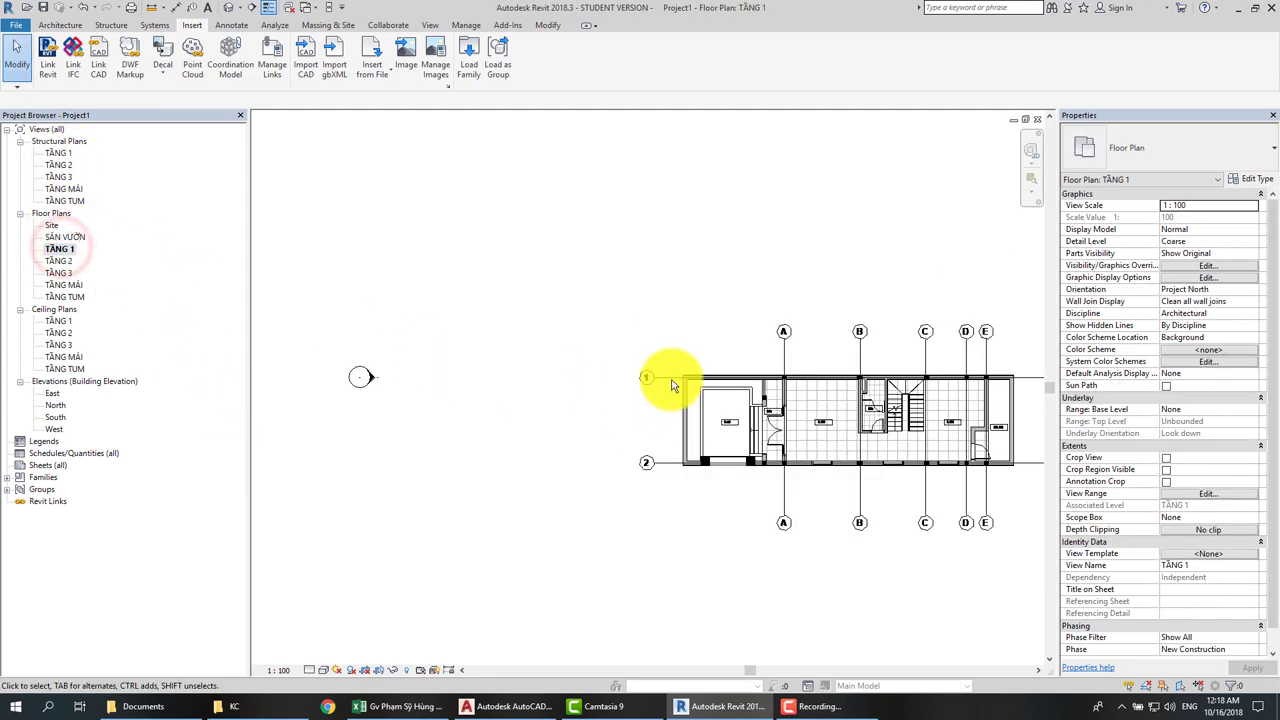
scroll(672, 373, up, 1)
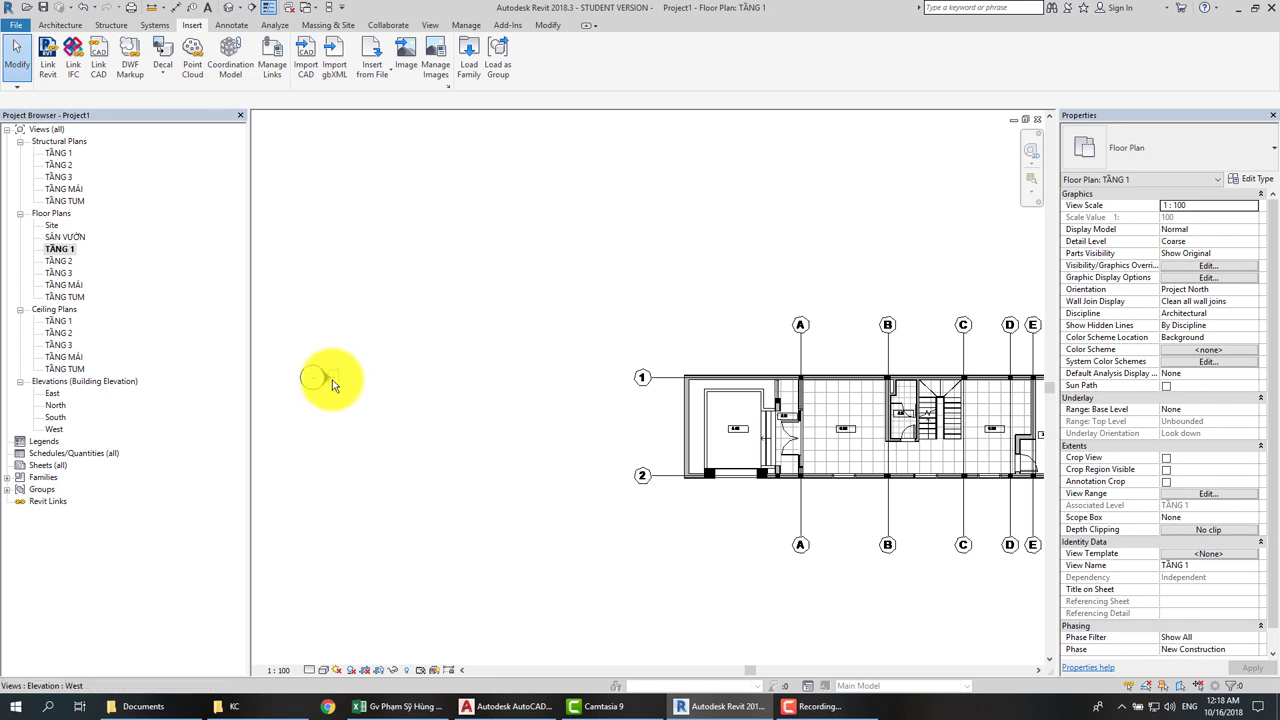
click(328, 383)
right_click(330, 383)
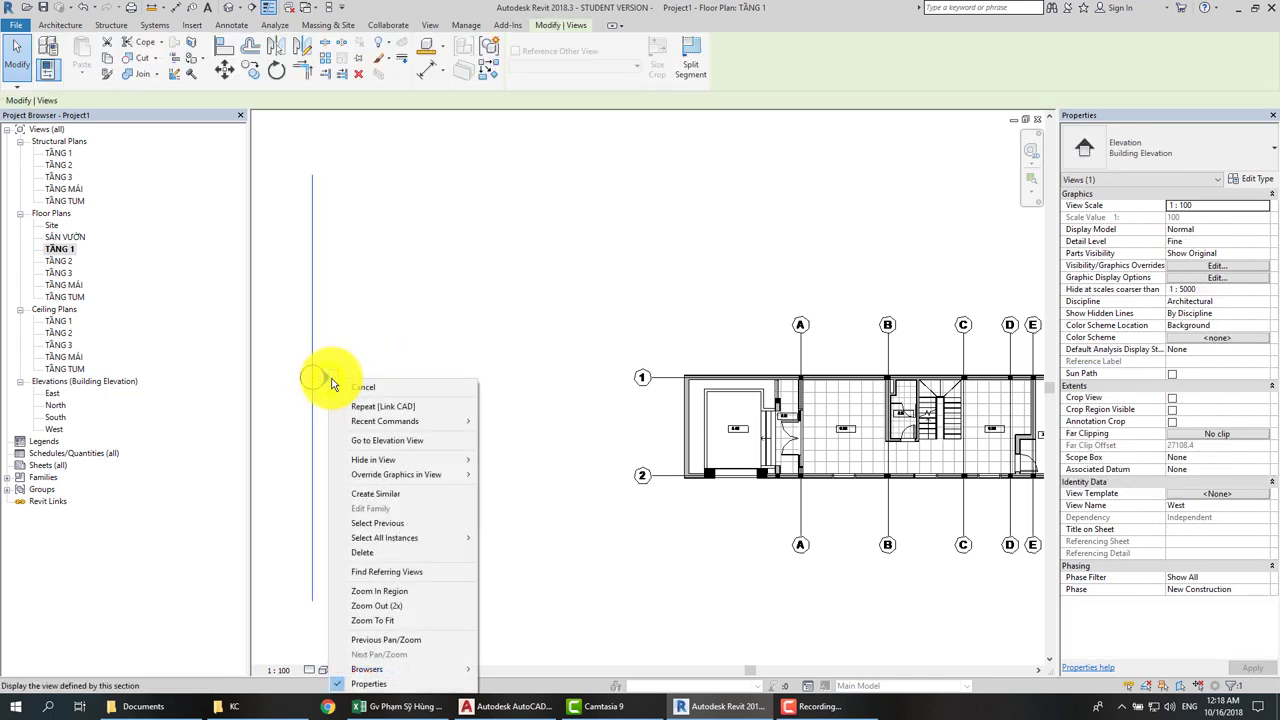
click(371, 442)
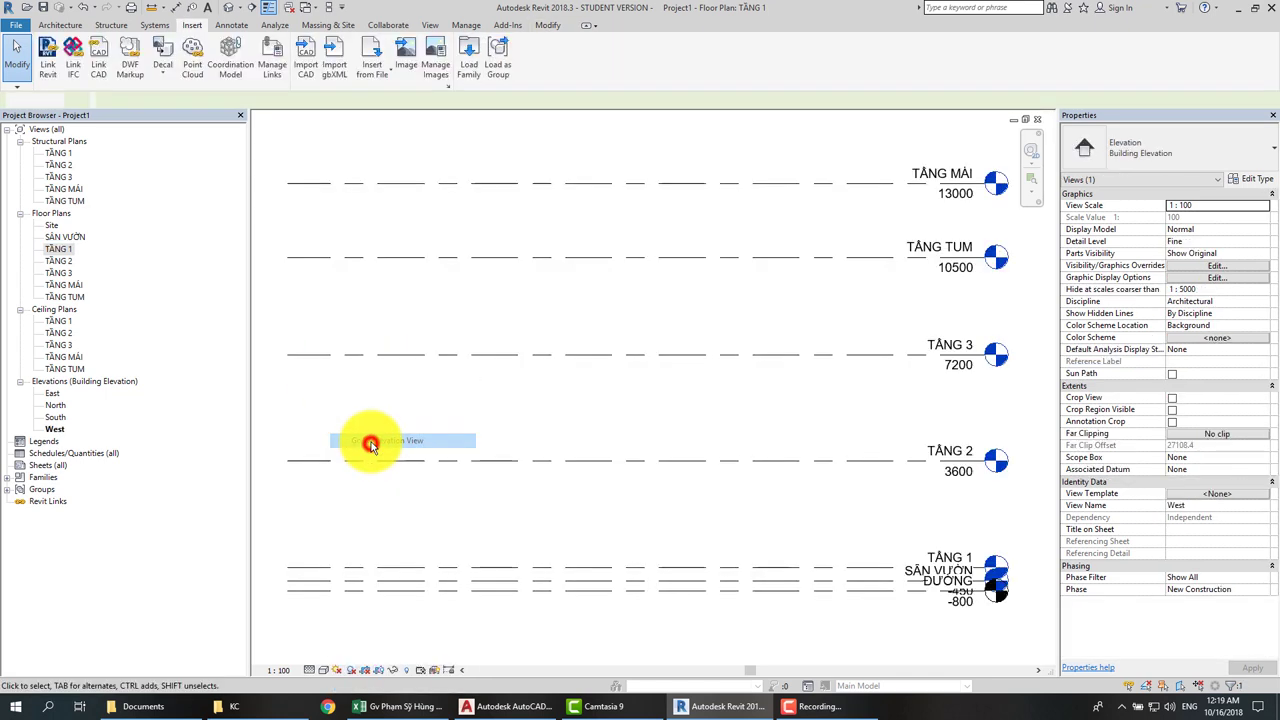
scroll(780, 451, down, 2)
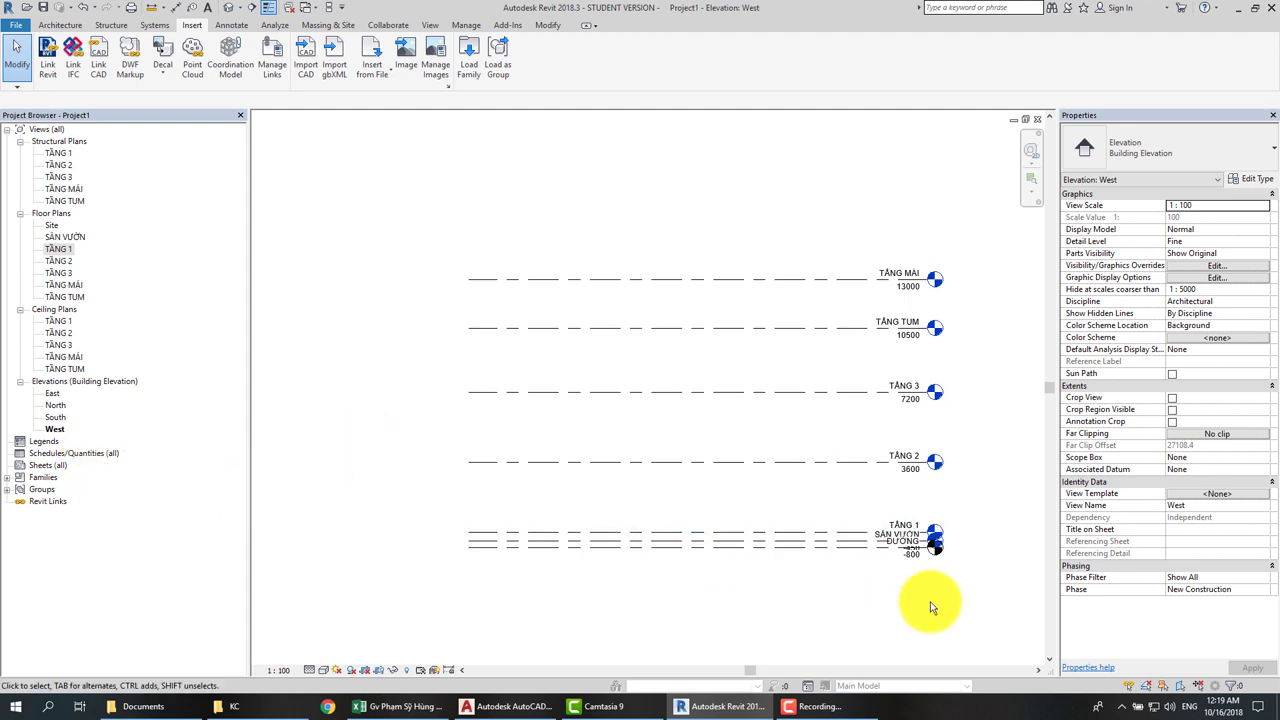
middle_drag(616, 495, 607, 480)
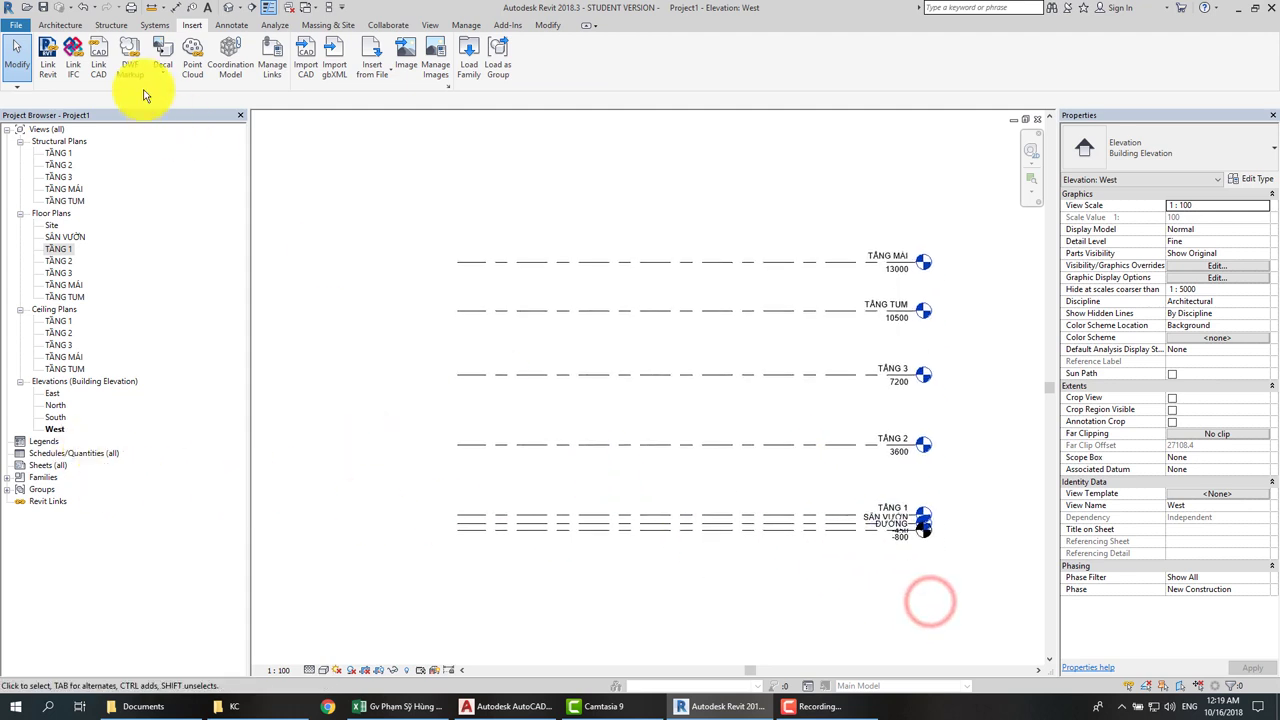
- Link KC-MD-1-2.dwg from the KC folder into the West elevation
click(93, 52)
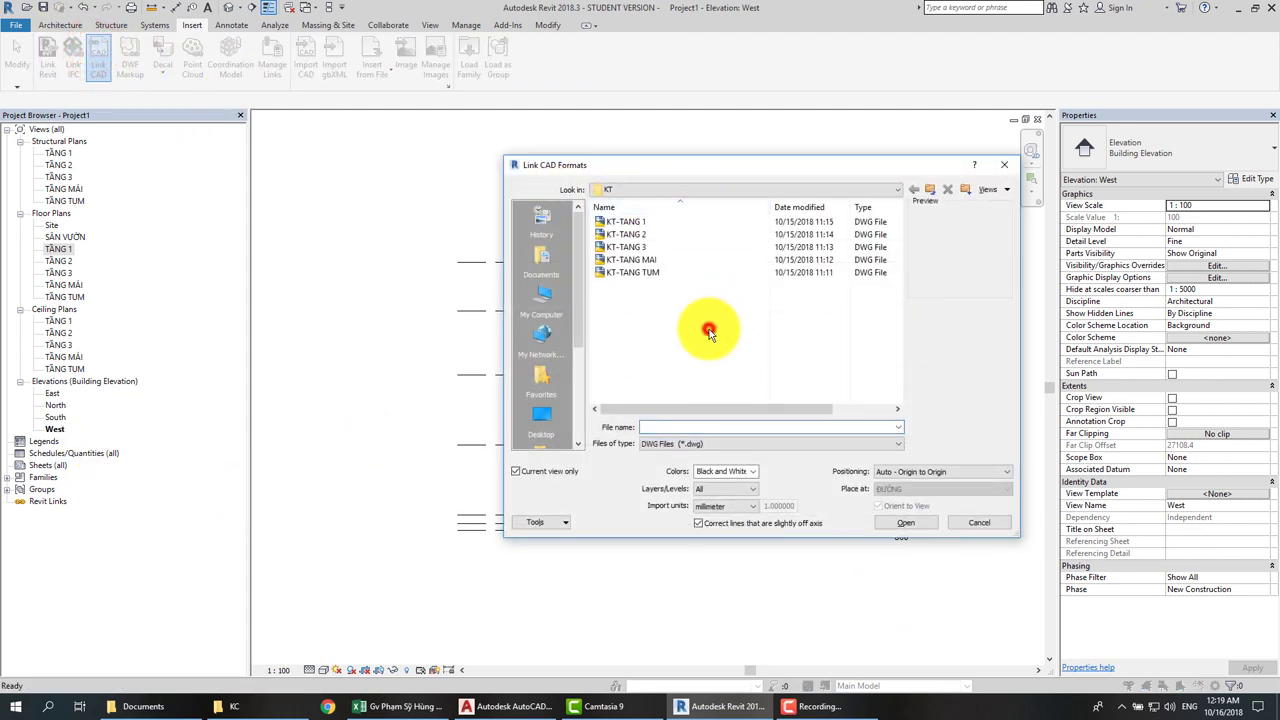
key(BackSpace)
double_click(636, 222)
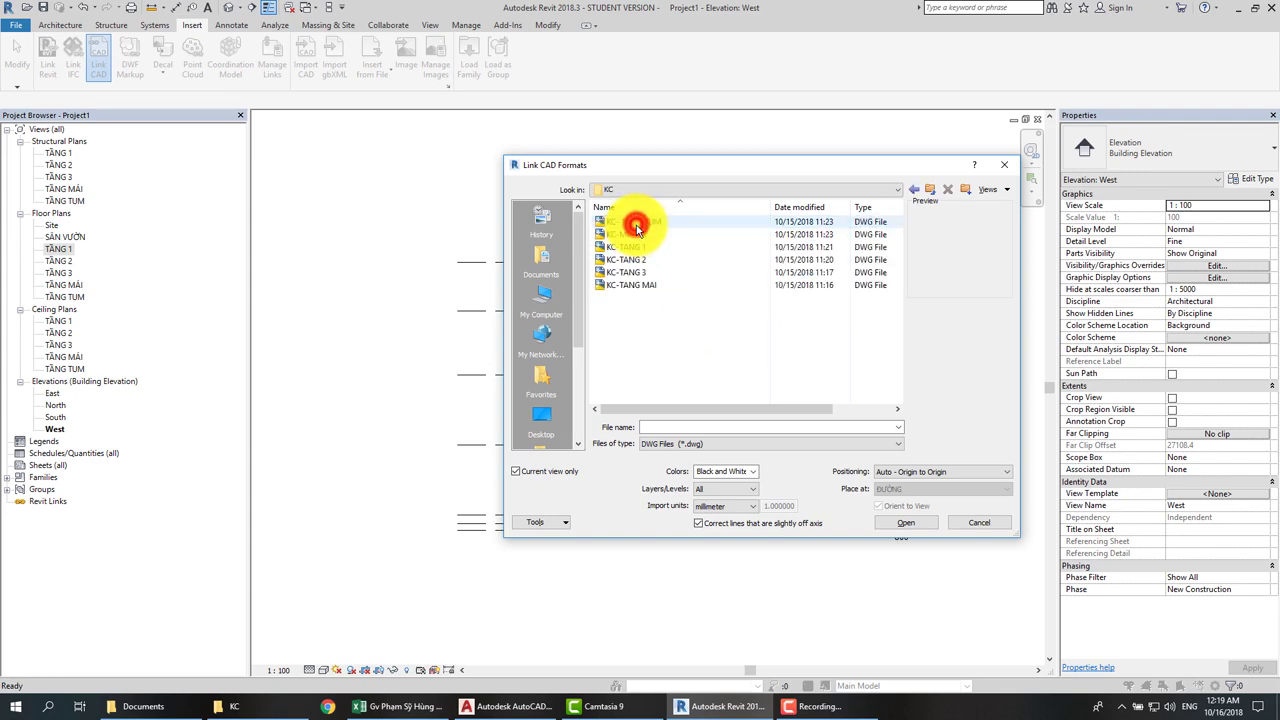
click(638, 234)
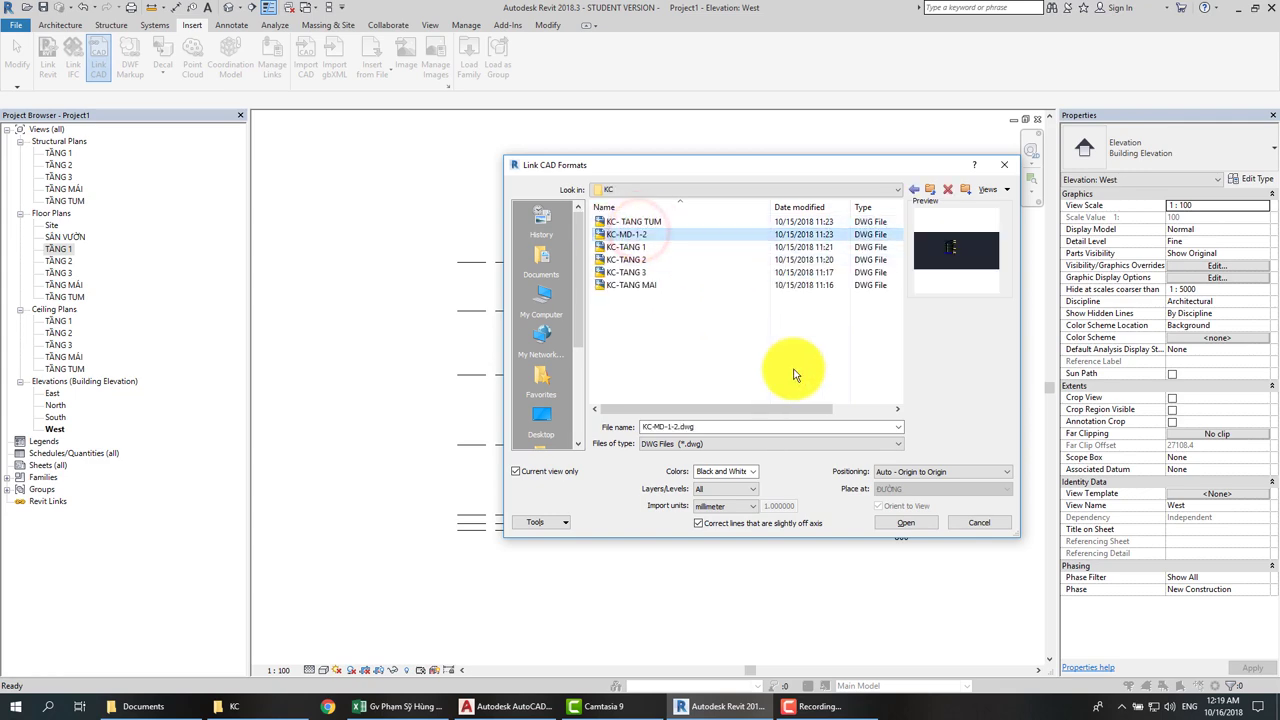
click(906, 524)
scroll(800, 560, up, 3)
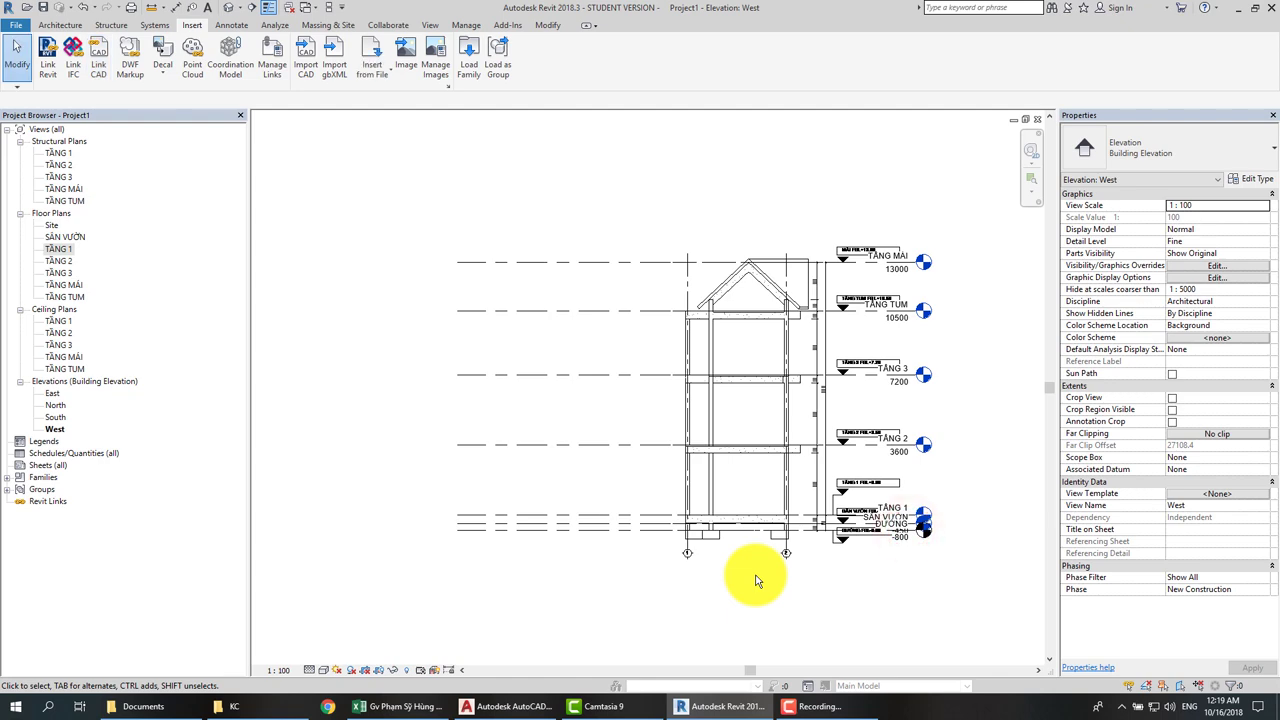
middle_drag(790, 553, 591, 508)
scroll(494, 510, up, 2)
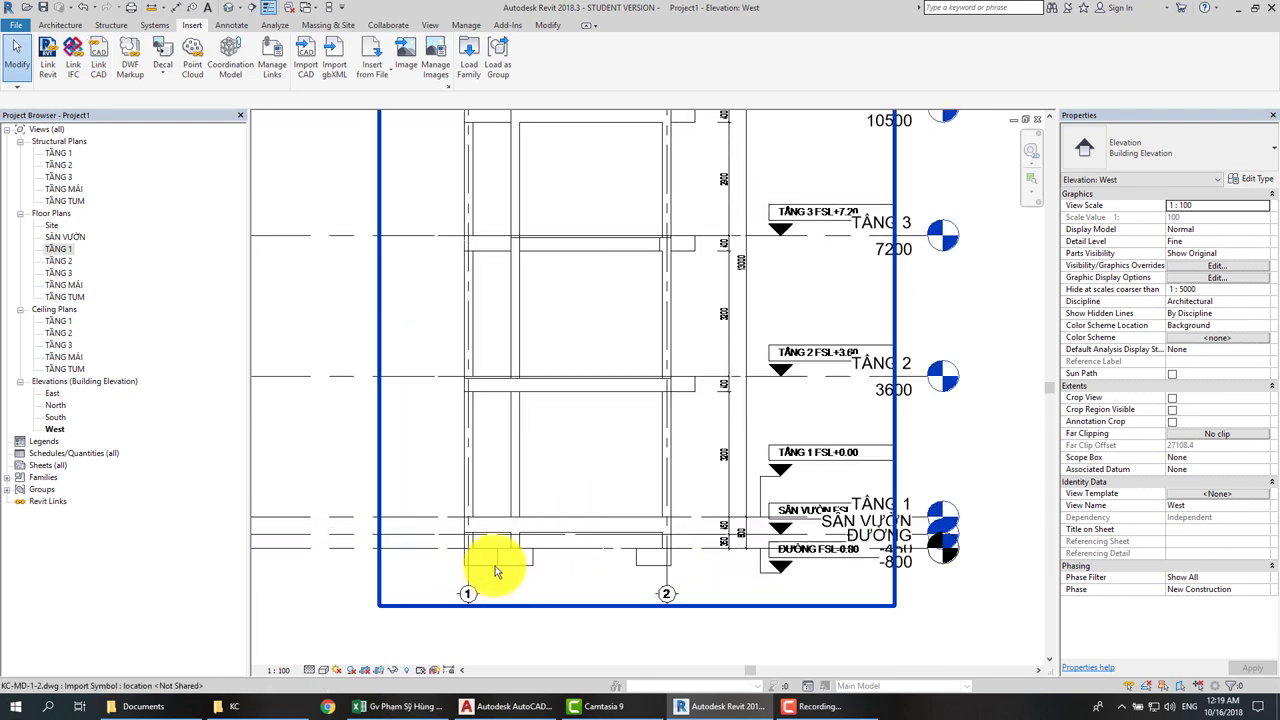
scroll(600, 440, down, 3)
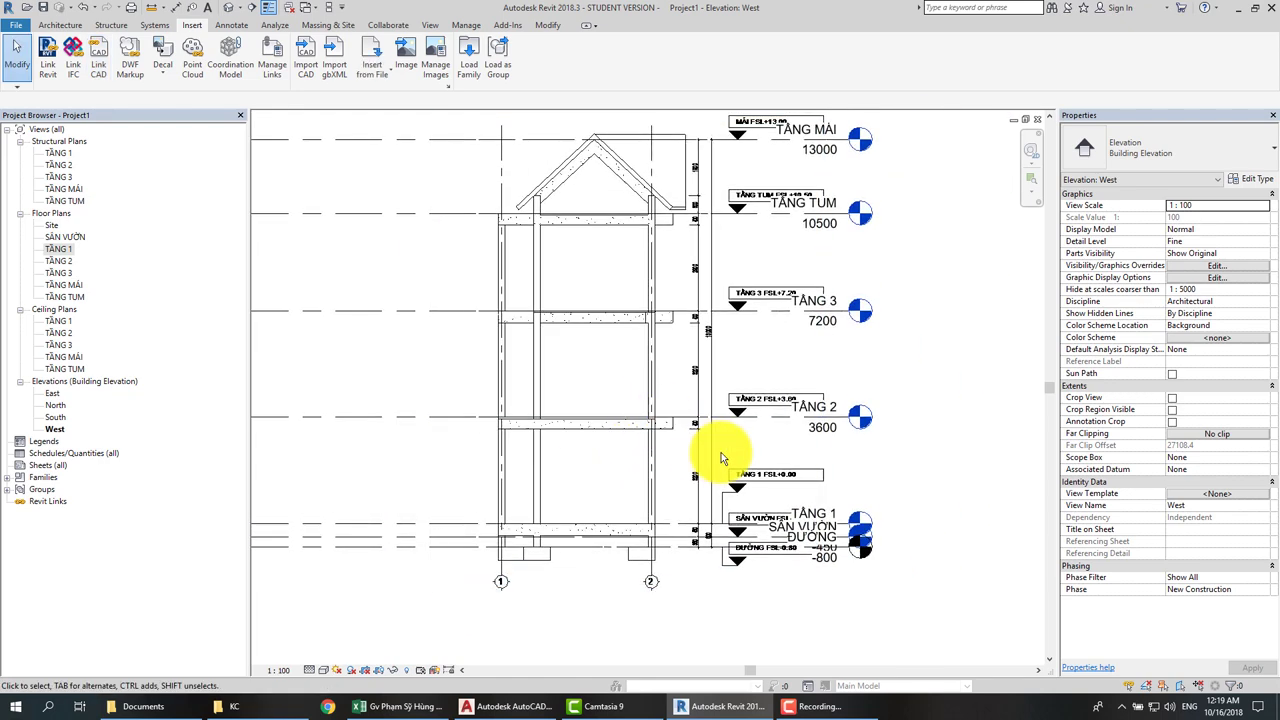
- Reveal hidden elements to check the project base point against the section, then hide them again
click(406, 669)
scroll(526, 530, up, 3)
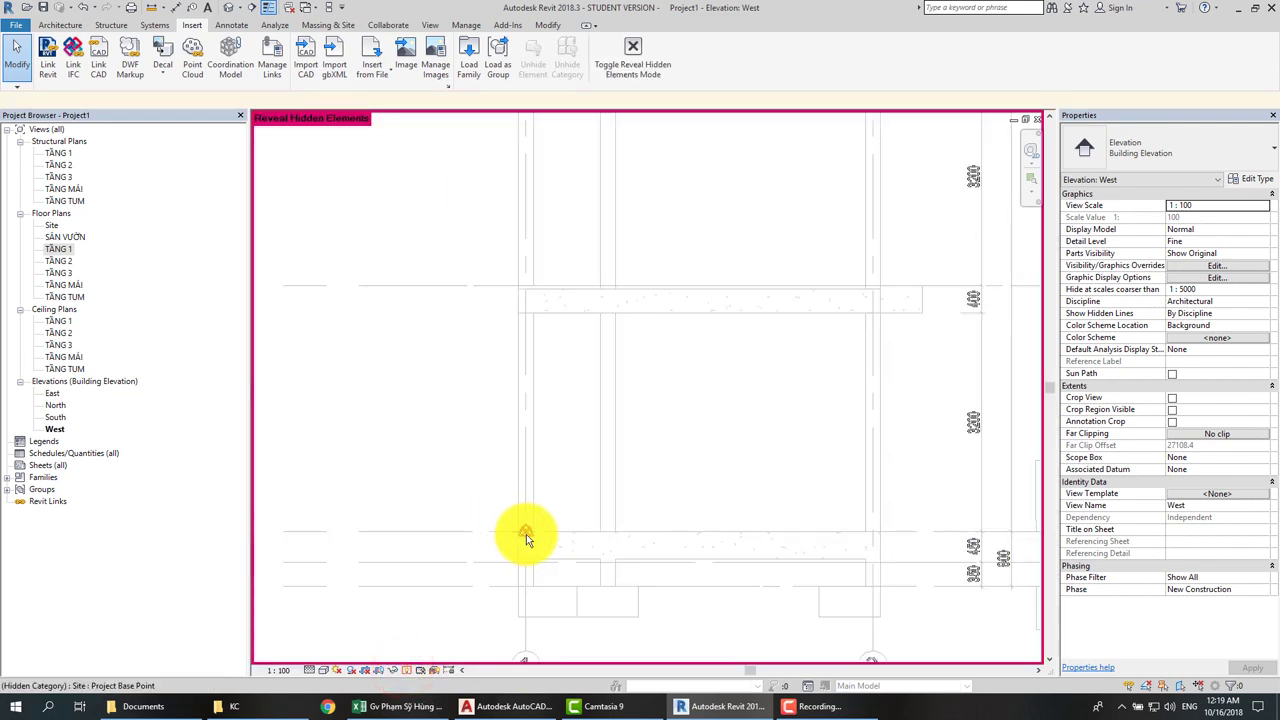
click(526, 534)
scroll(790, 540, down, 2)
scroll(620, 485, down, 1)
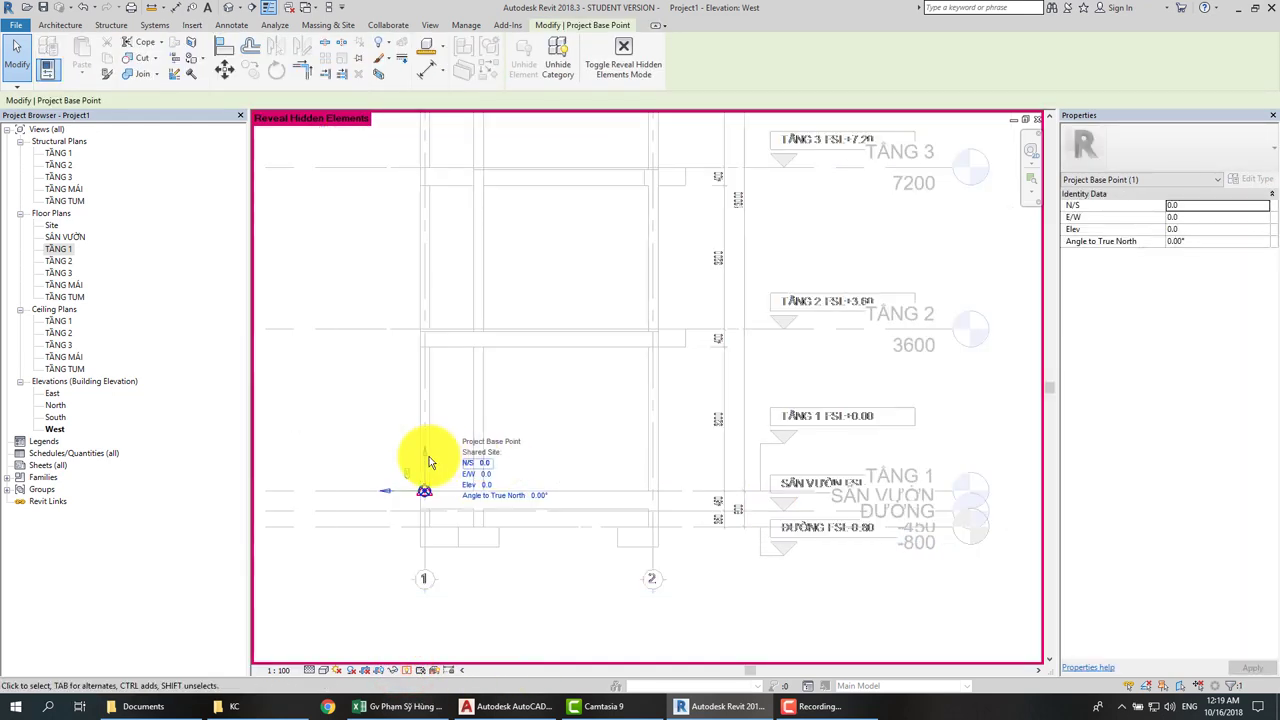
click(390, 450)
click(406, 669)
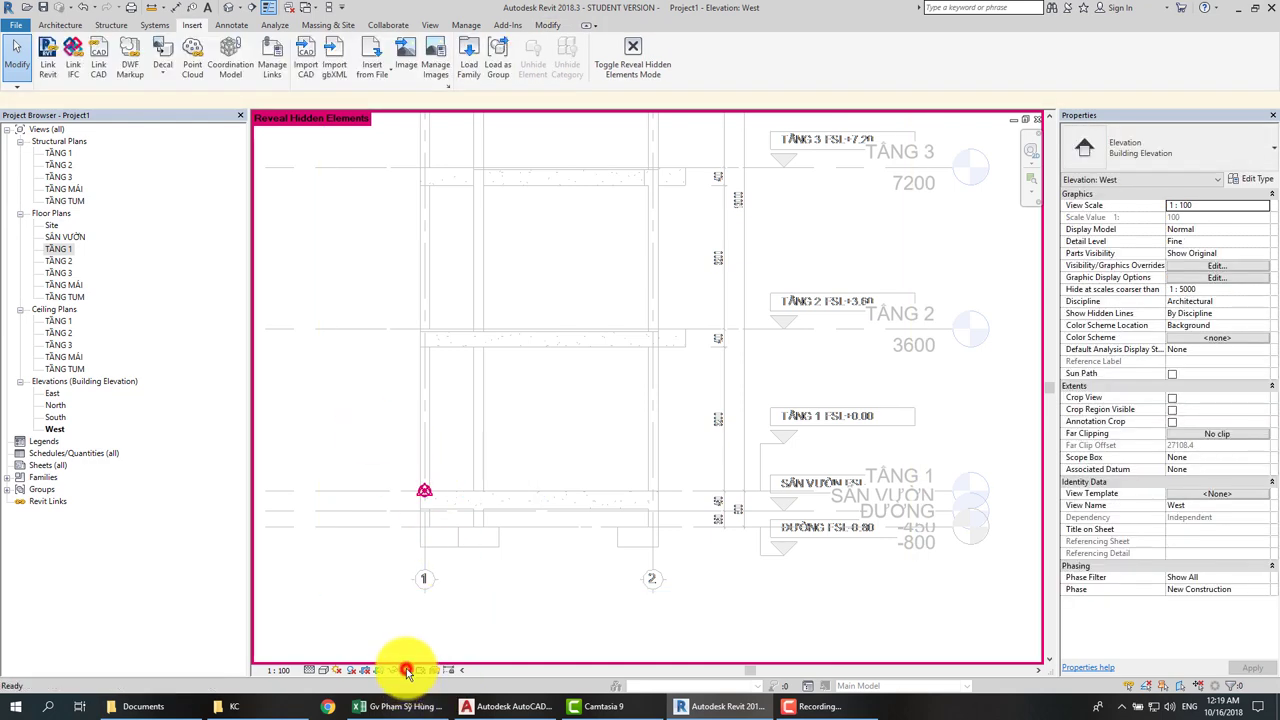
scroll(572, 508, down, 2)
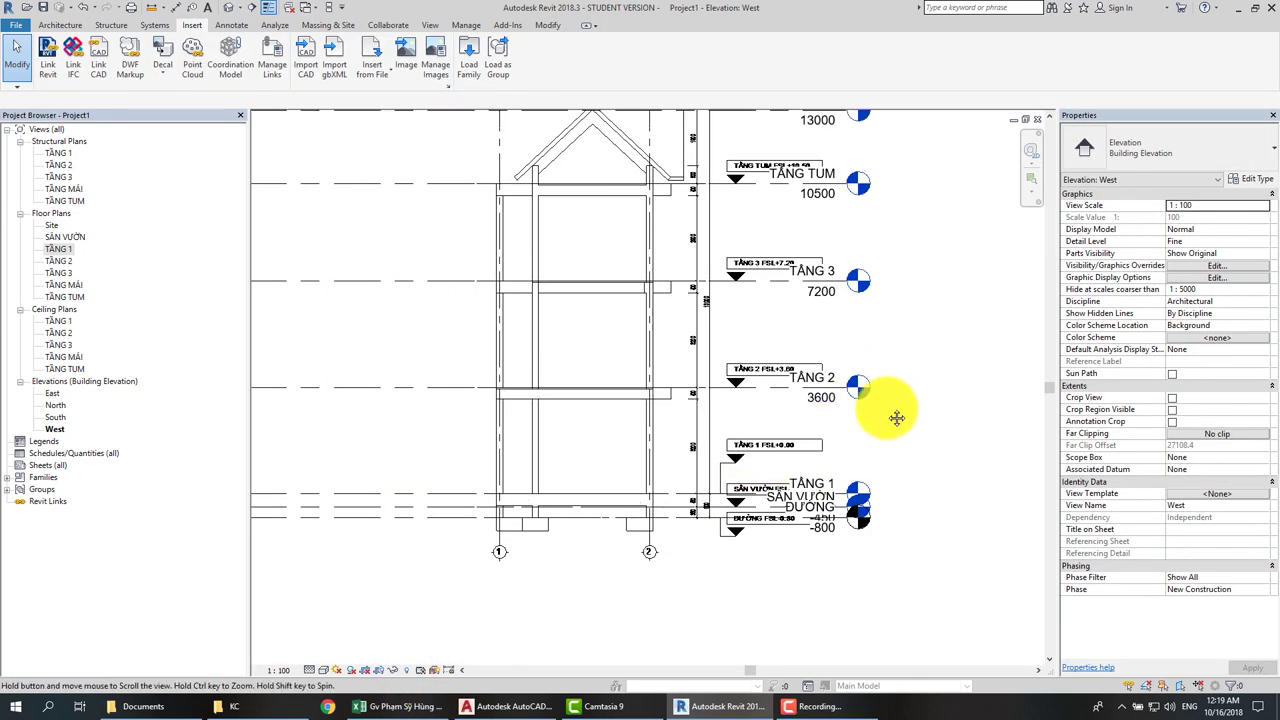
- Open Structural Plan TẦNG 1 and select the linked KC-TANG 1.dwg
double_click(55, 153)
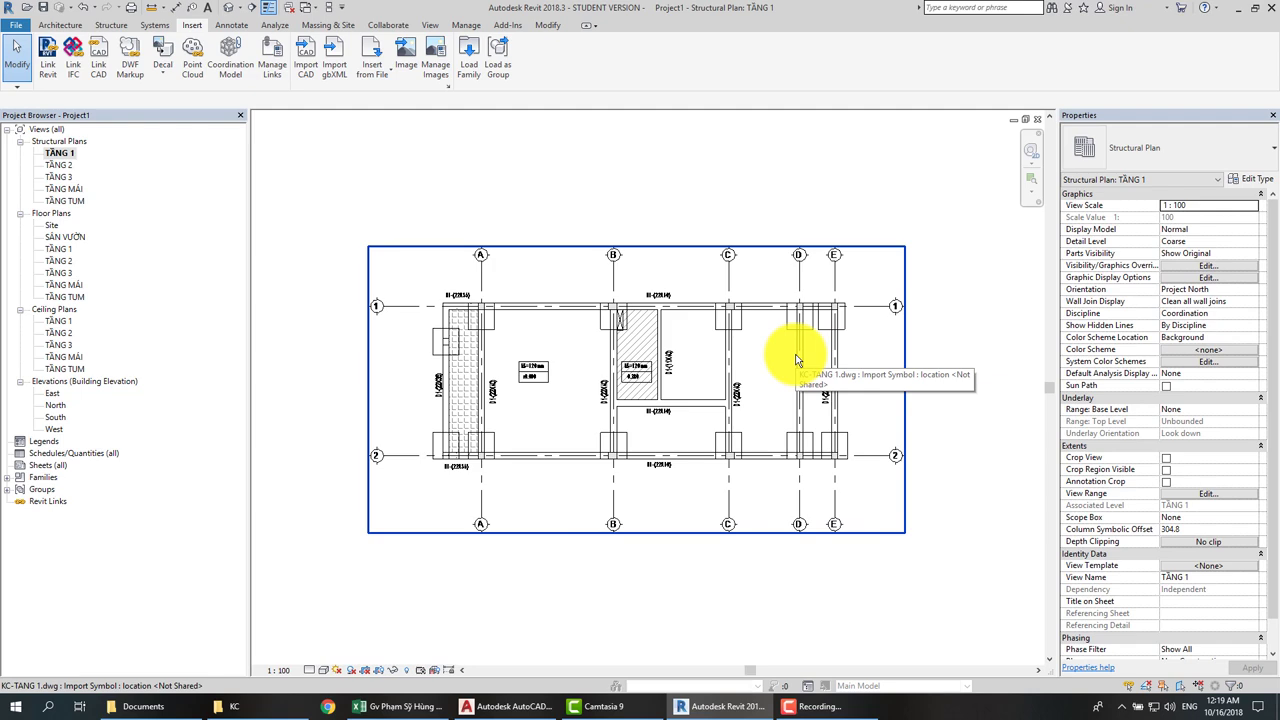
scroll(552, 355, up, 2)
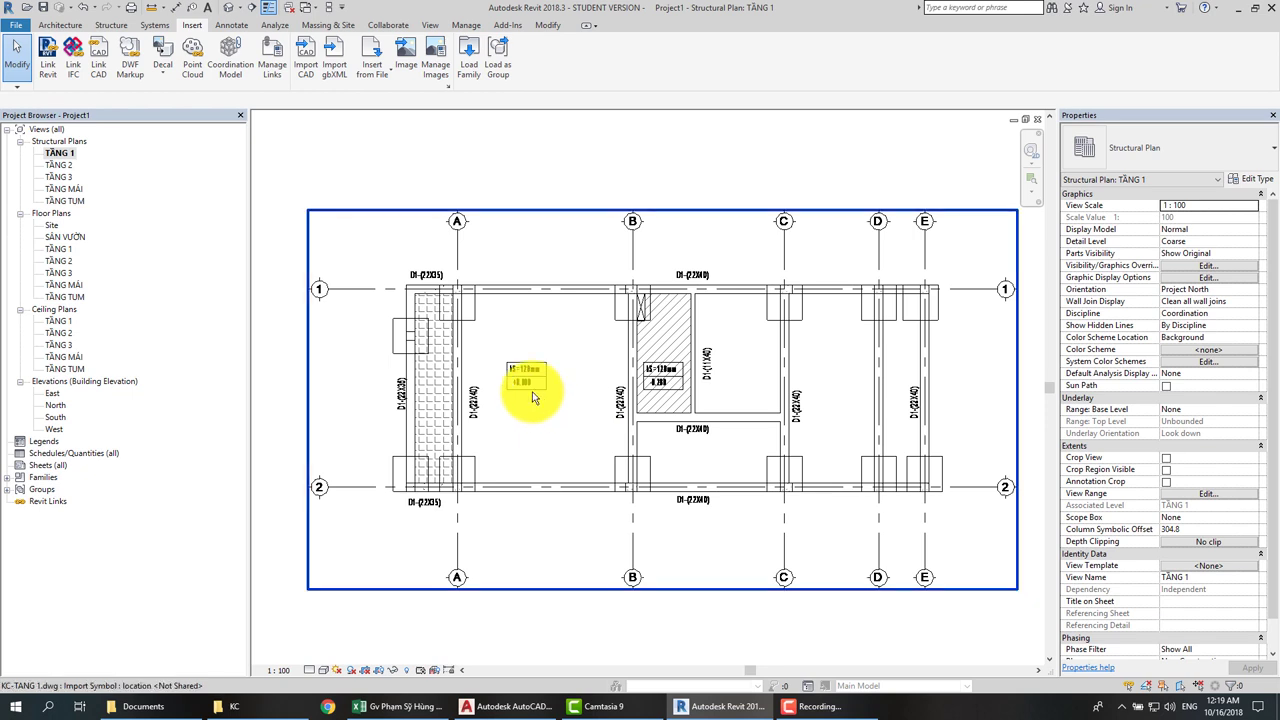
click(451, 340)
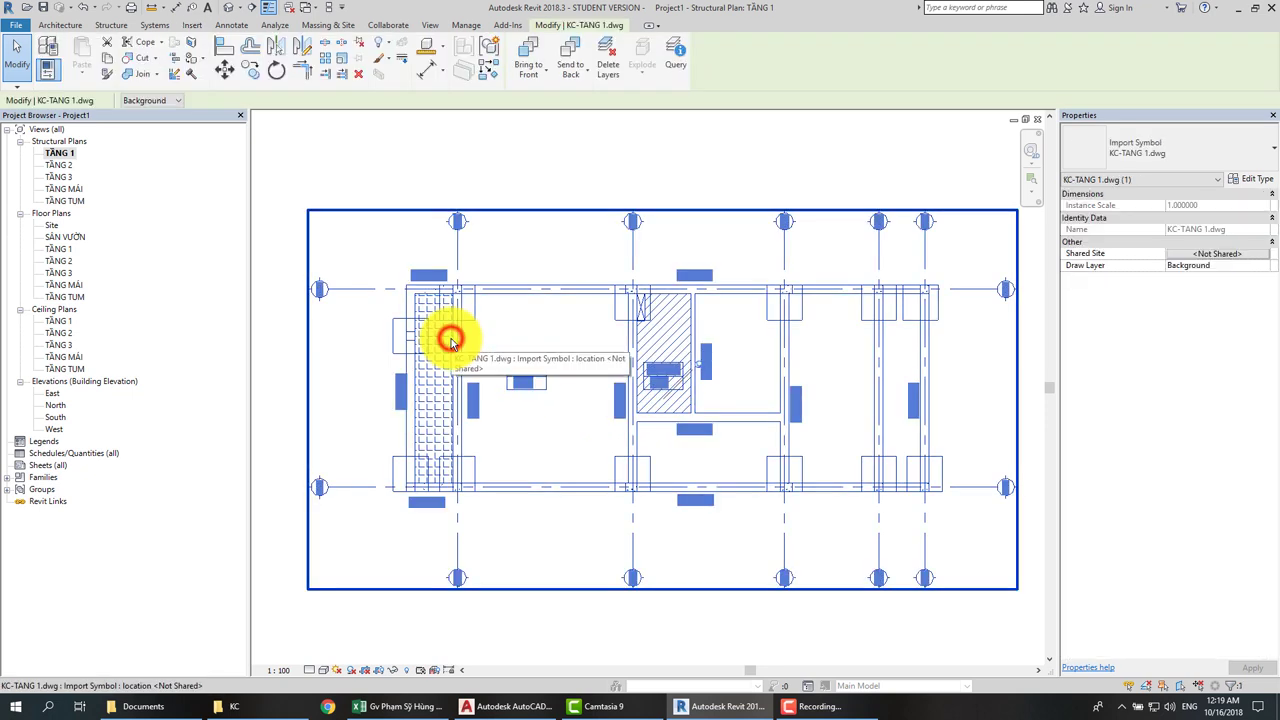
- Override the drawing's projection line colour in this view to orange (RGB 255-128-064)
click(387, 60)
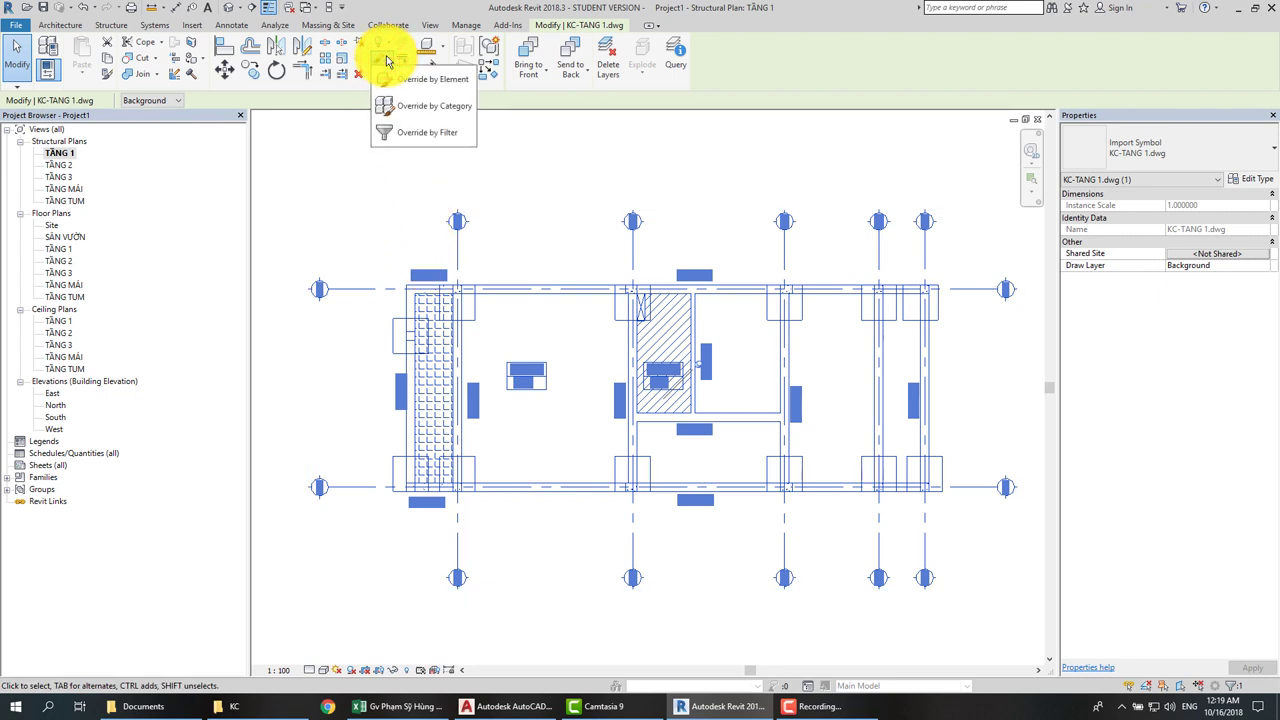
click(407, 78)
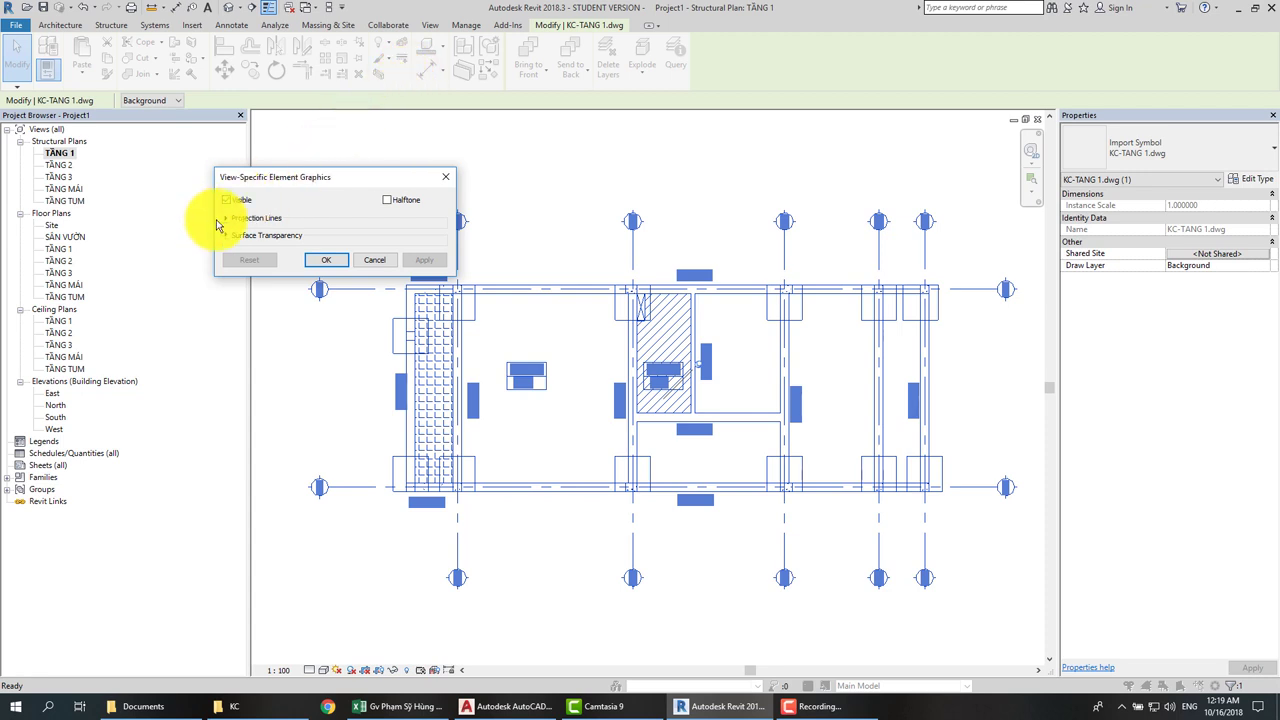
click(226, 218)
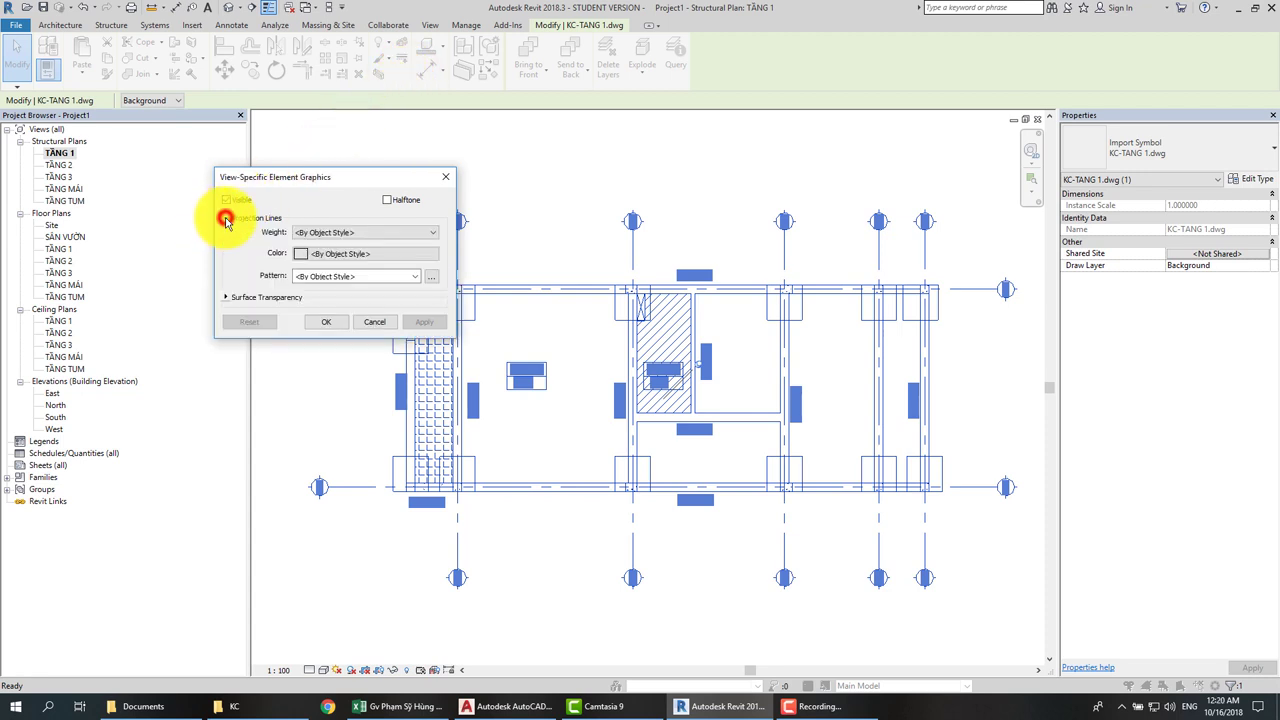
click(312, 256)
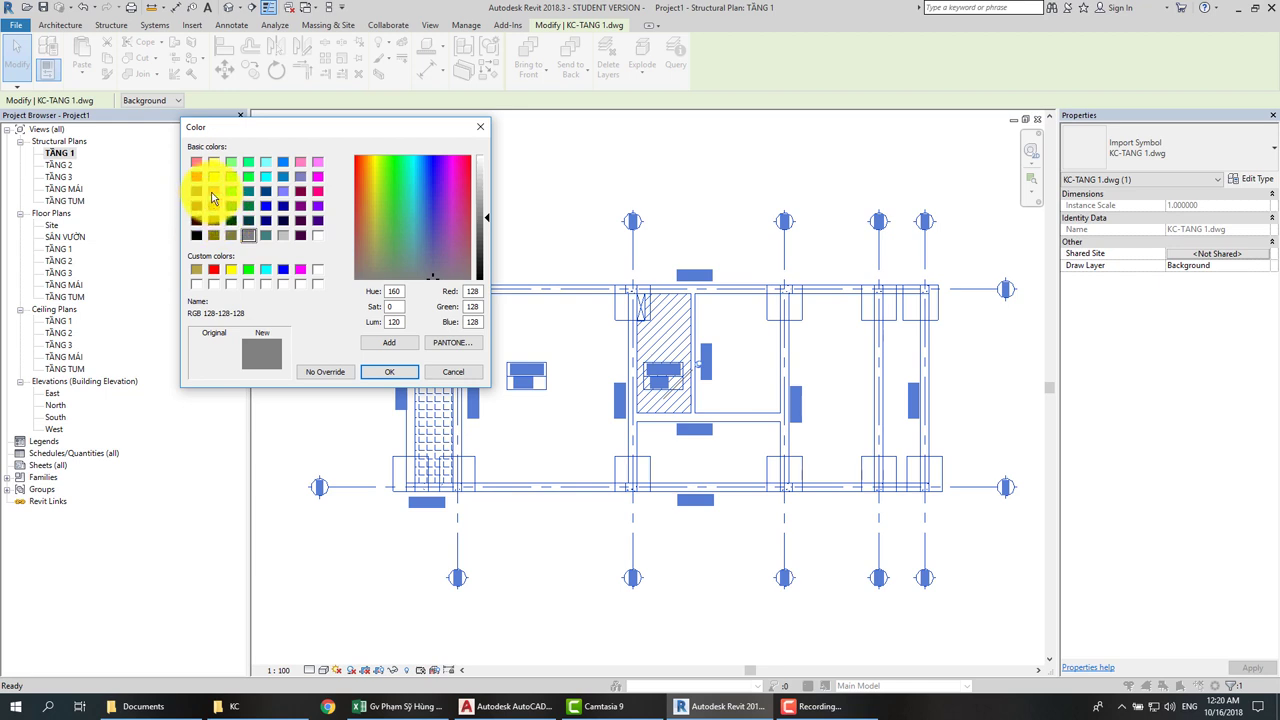
click(213, 191)
click(367, 373)
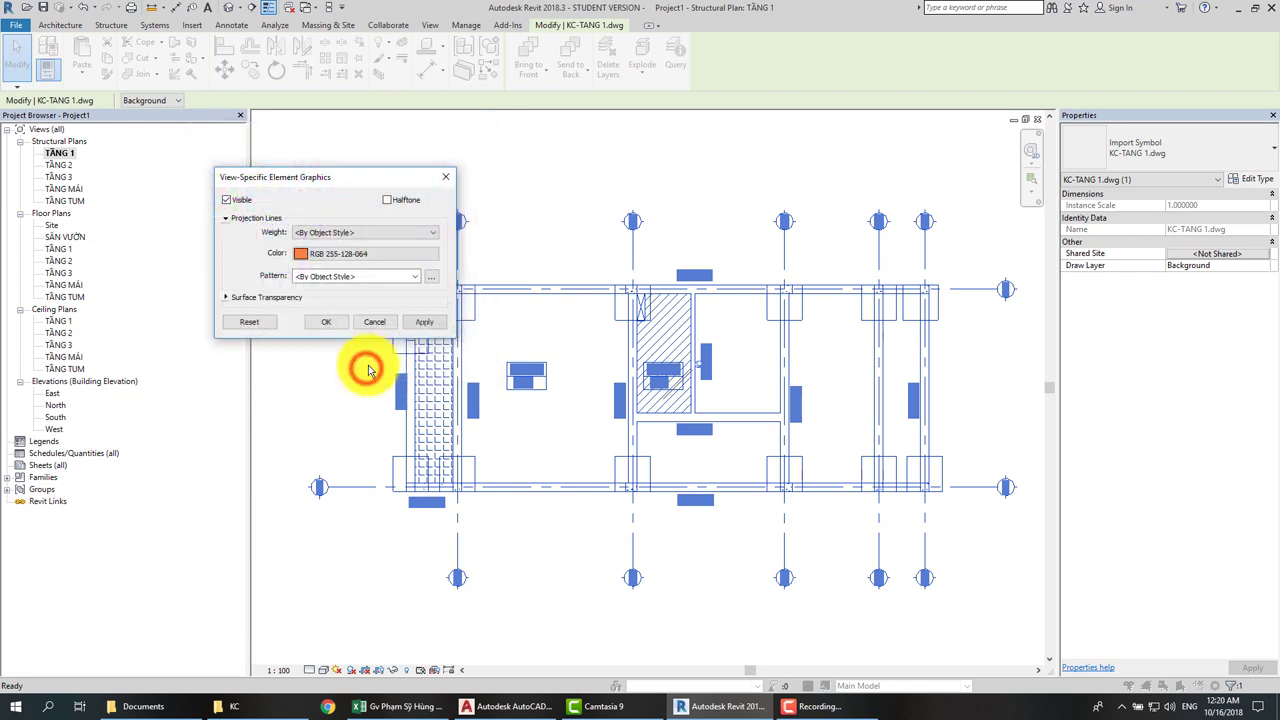
click(329, 318)
- Deselect the drawing and zoom around to check the orange linework
click(500, 208)
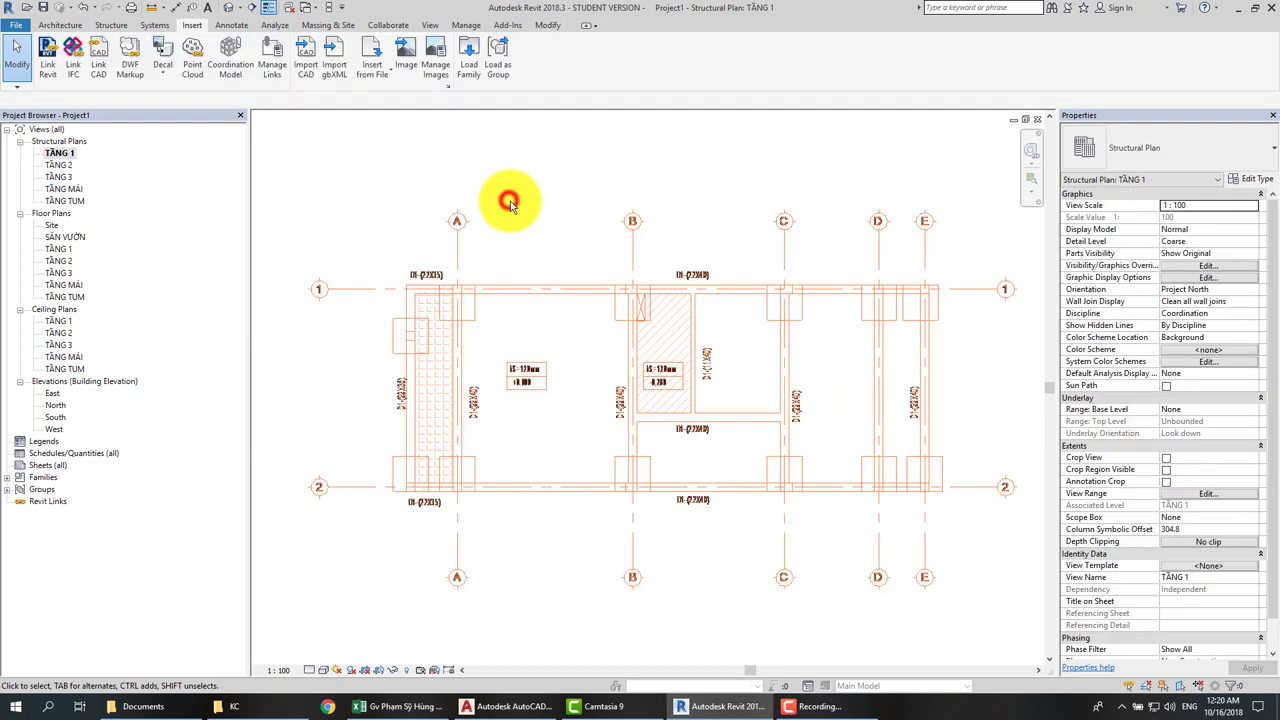
scroll(714, 371, up, 5)
scroll(608, 294, up, 3)
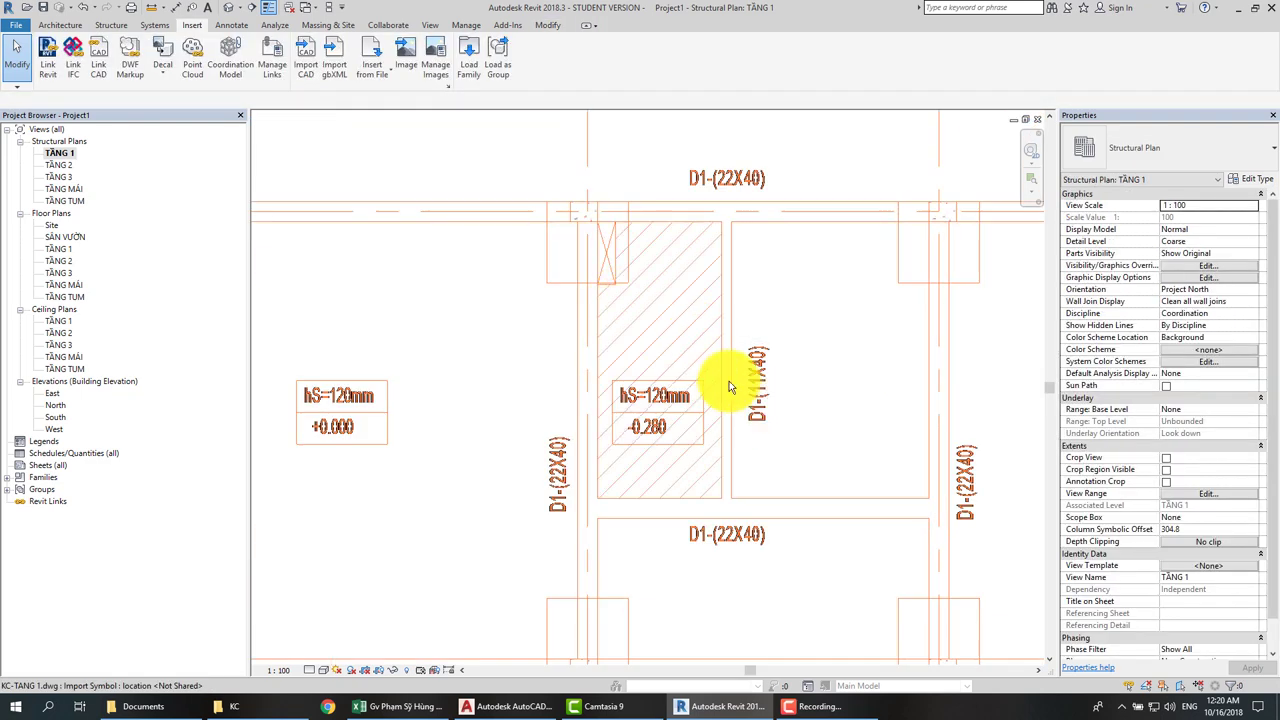
scroll(670, 321, down, 2)
scroll(670, 321, down, 2)
scroll(670, 321, down, 2)
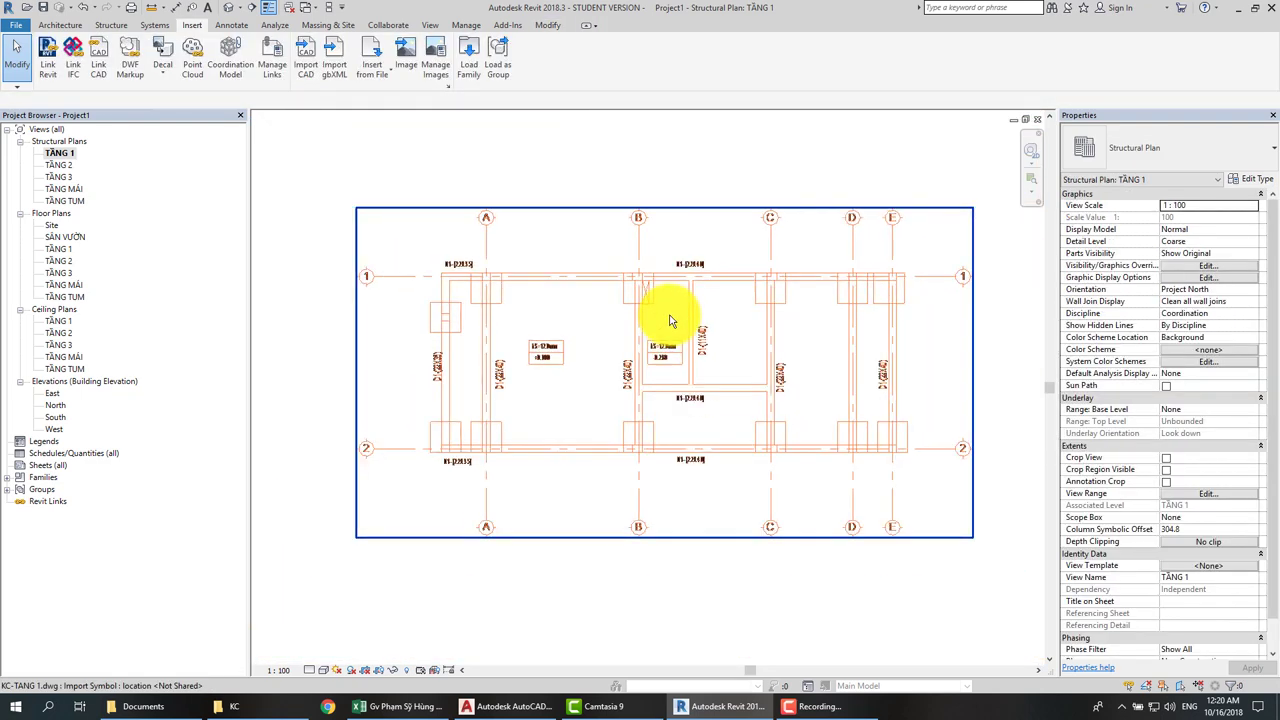
scroll(670, 321, down, 1)
- Change the linked KC-TANG 1.dwg's Draw Layer from Background to Foreground
click(643, 293)
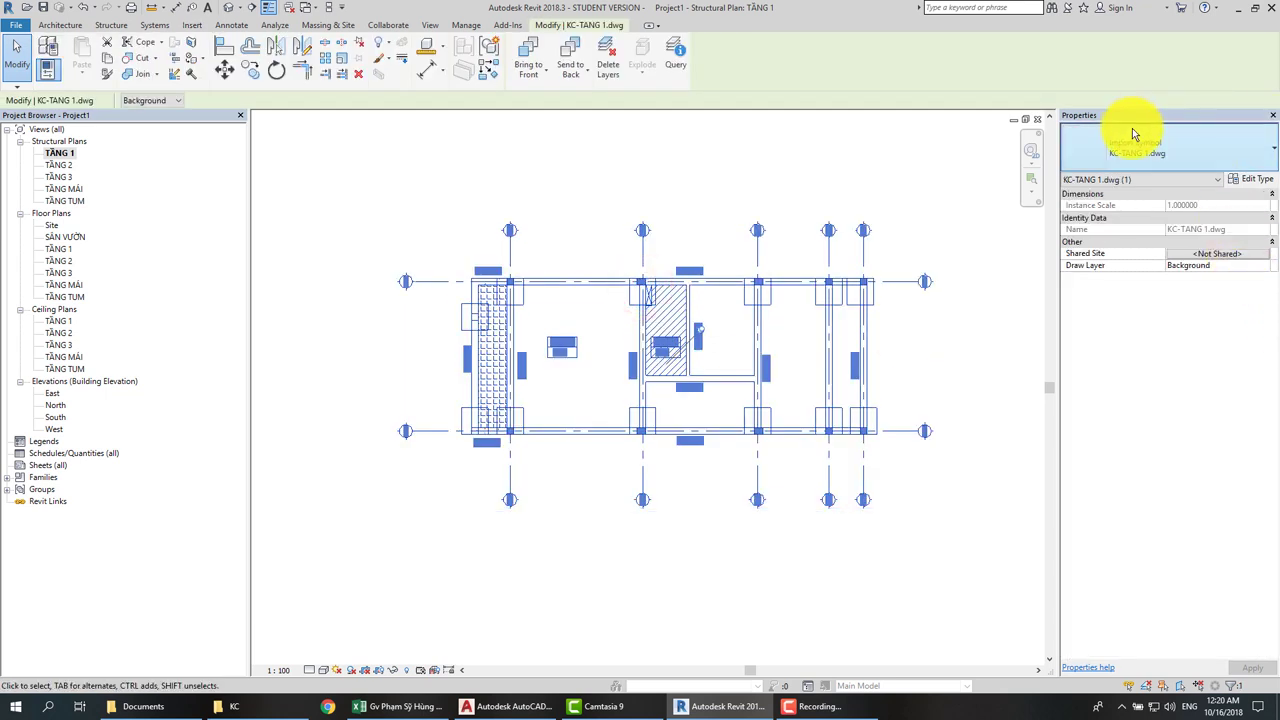
click(1266, 268)
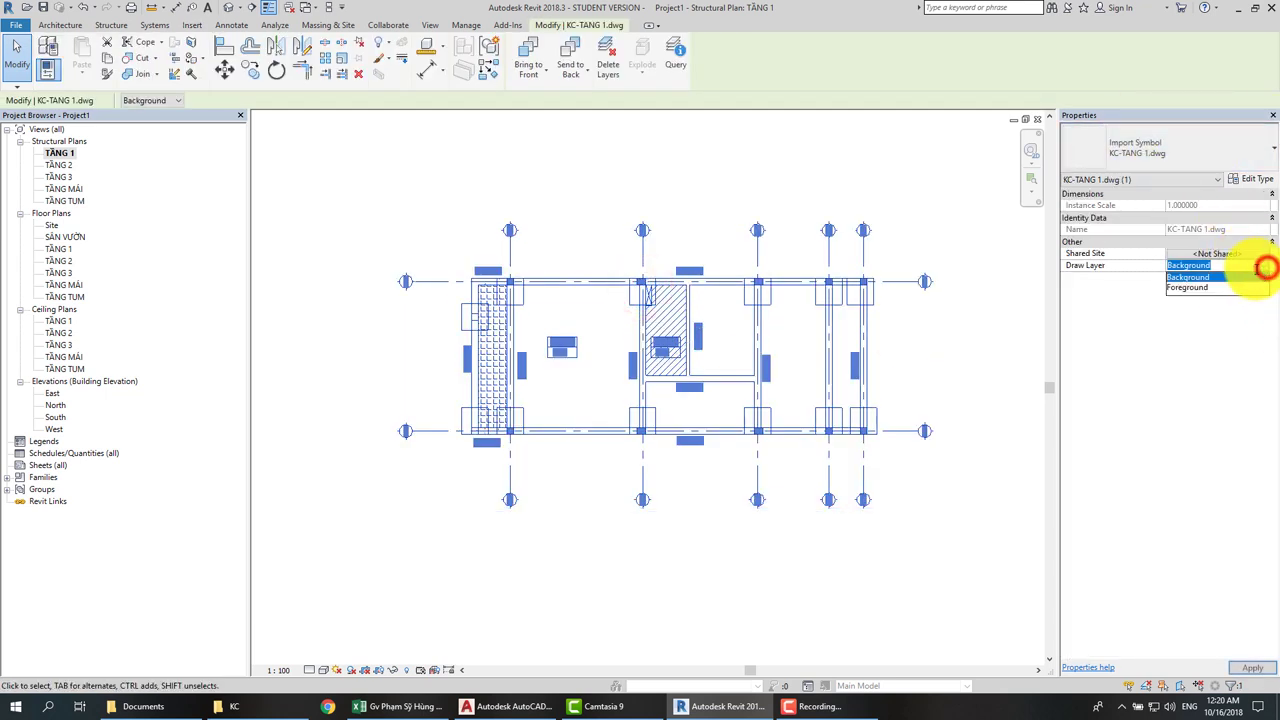
click(1188, 288)
click(960, 228)
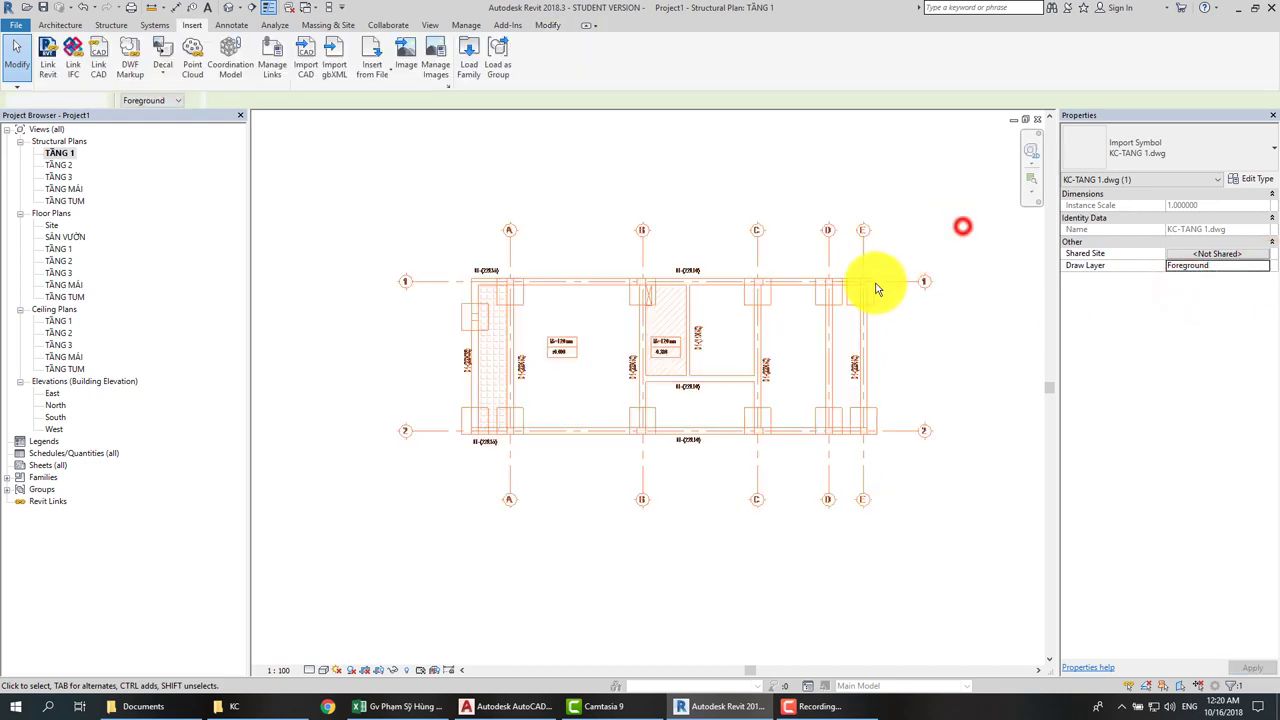
- Zoom around the plan and reselect the drawing to confirm its Foreground draw layer
scroll(498, 322, up, 1)
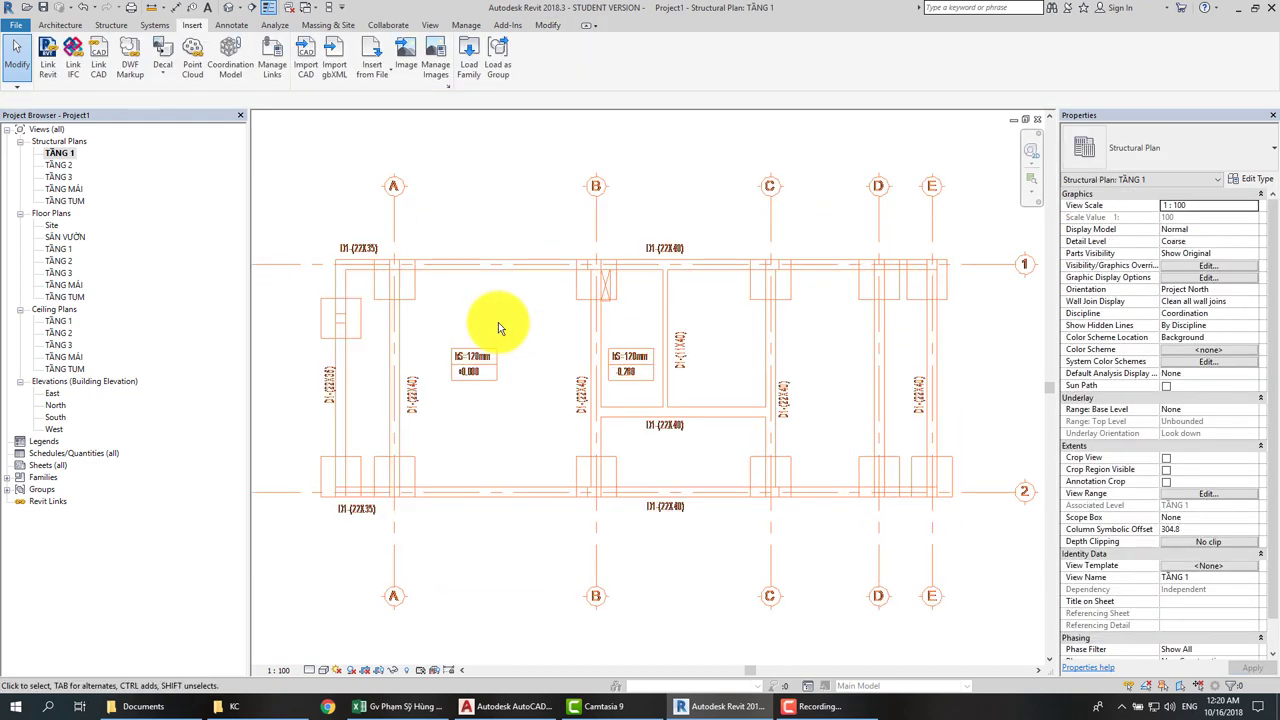
scroll(498, 322, up, 1)
scroll(338, 287, up, 1)
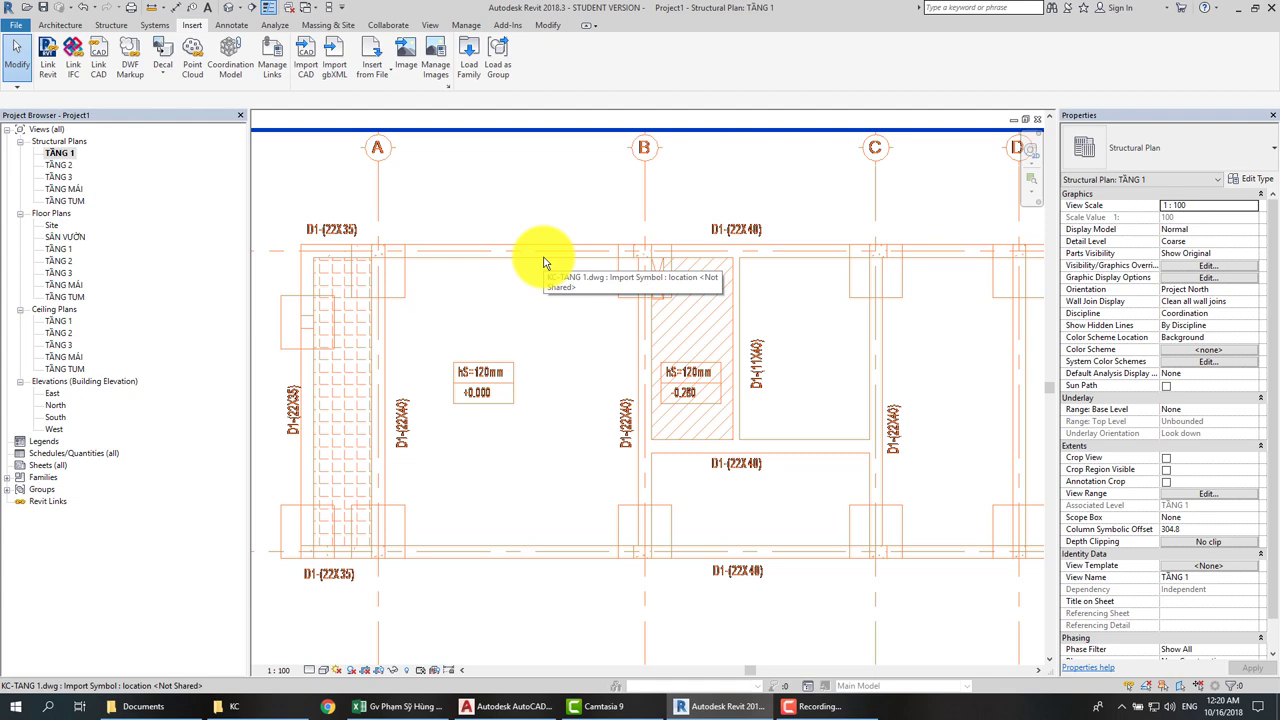
scroll(543, 262, down, 2)
scroll(610, 258, down, 1)
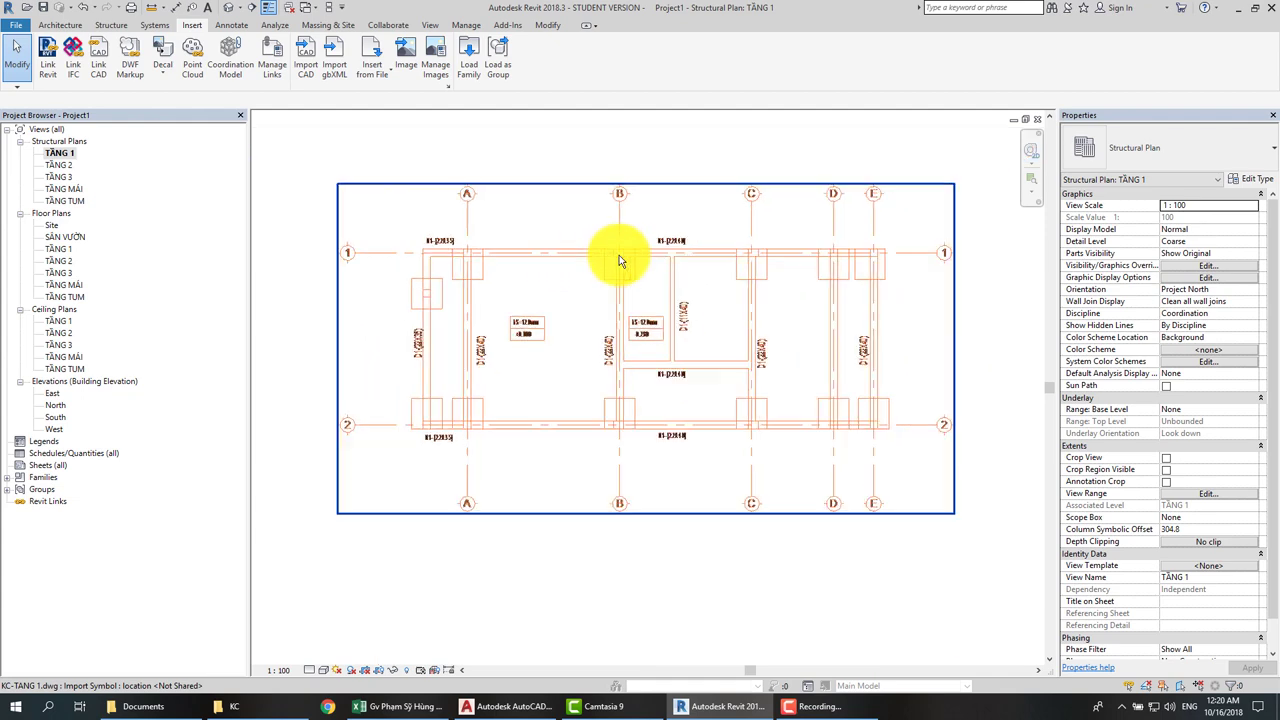
scroll(598, 272, down, 1)
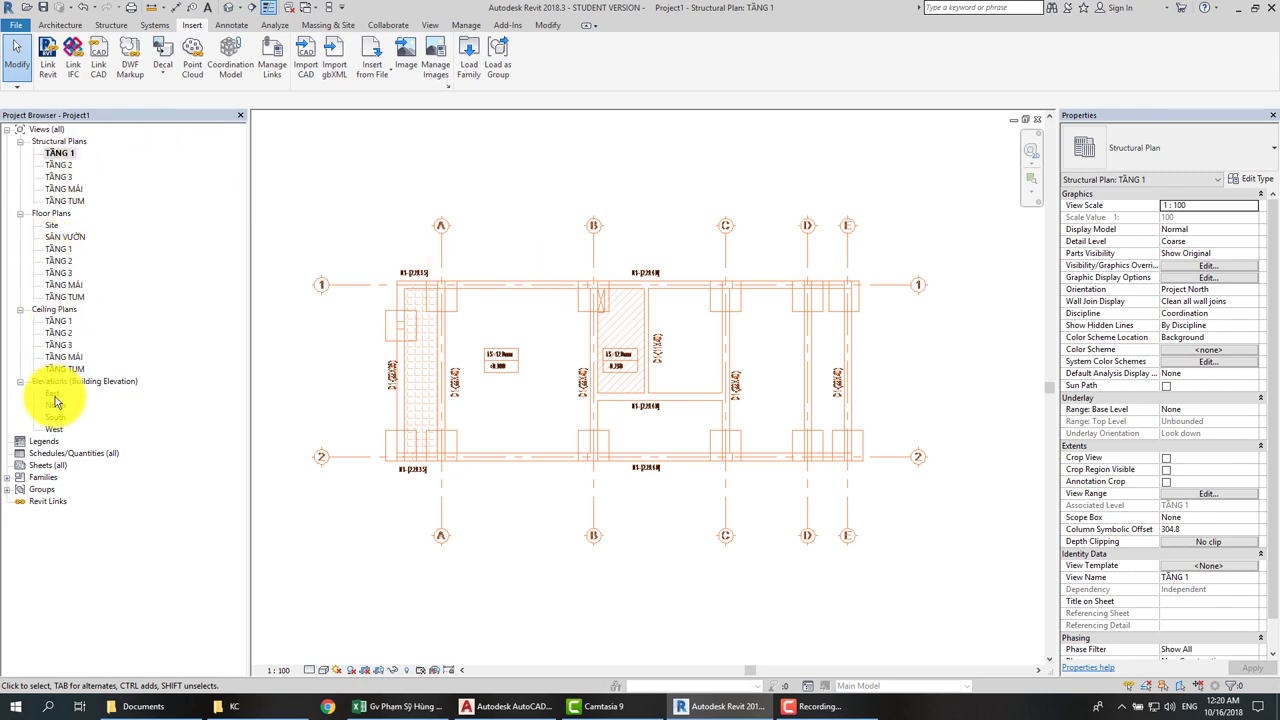
scroll(454, 353, up, 1)
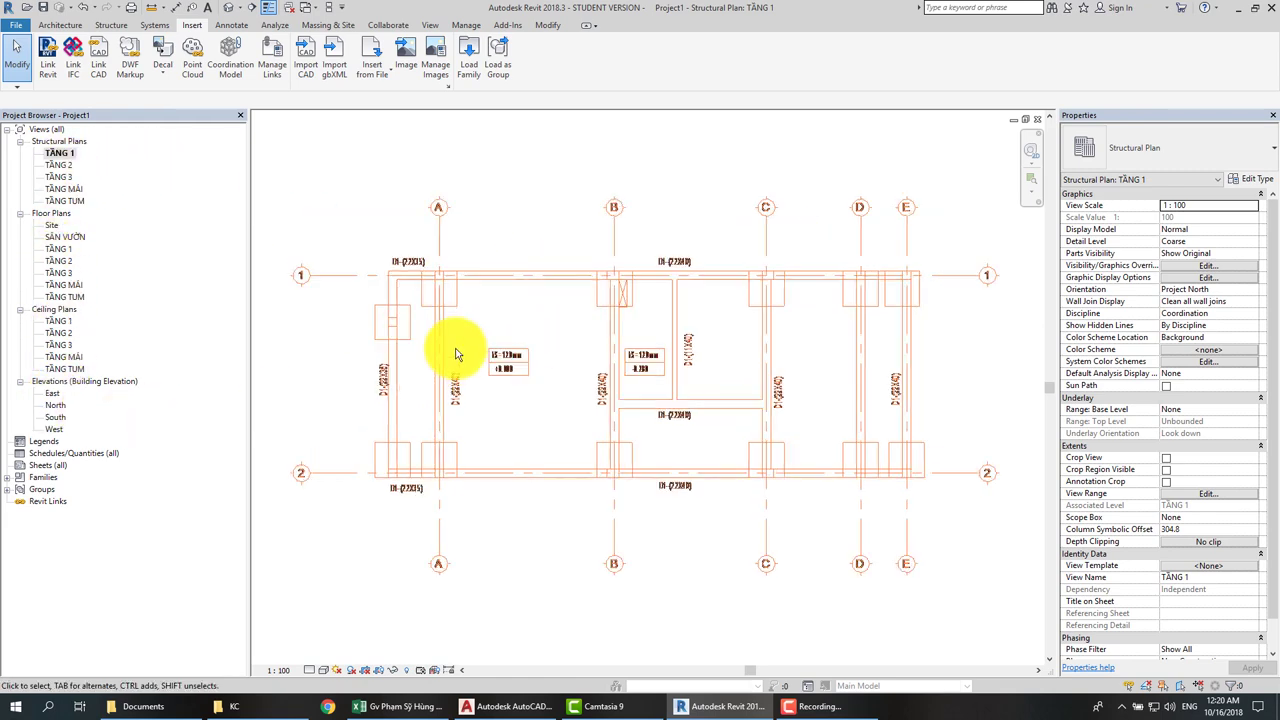
click(430, 357)
click(532, 230)
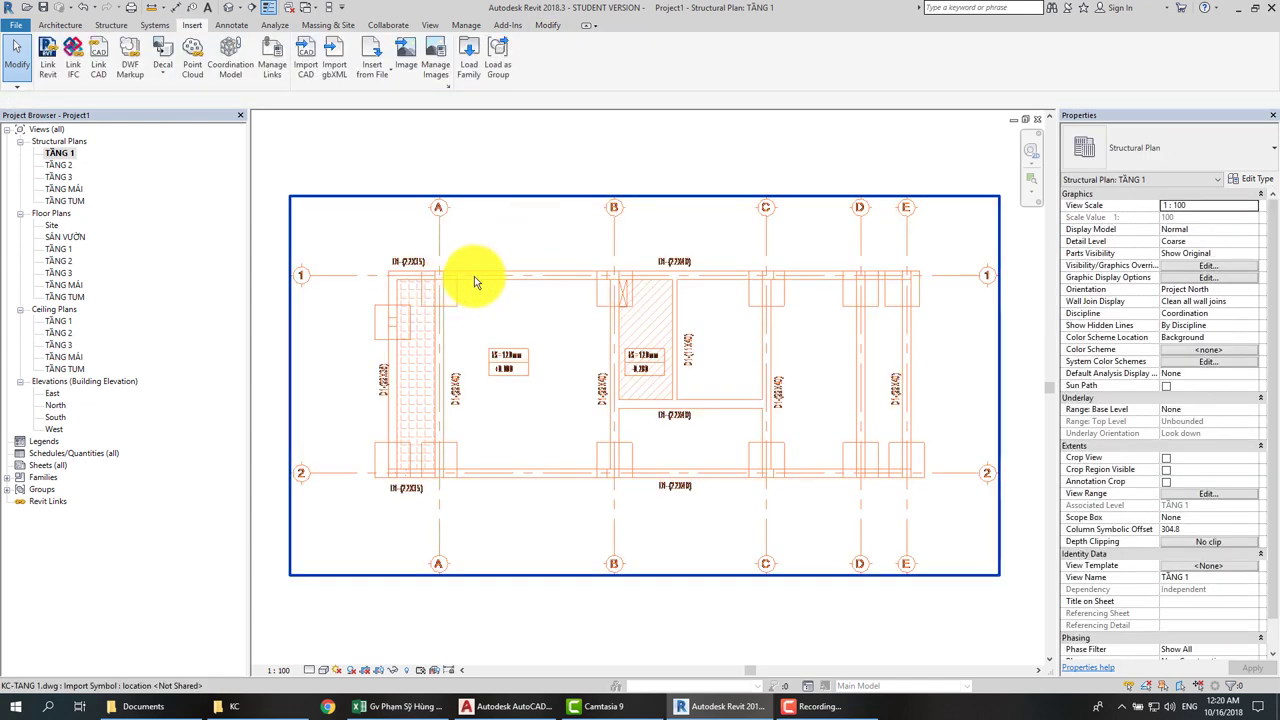
click(904, 320)
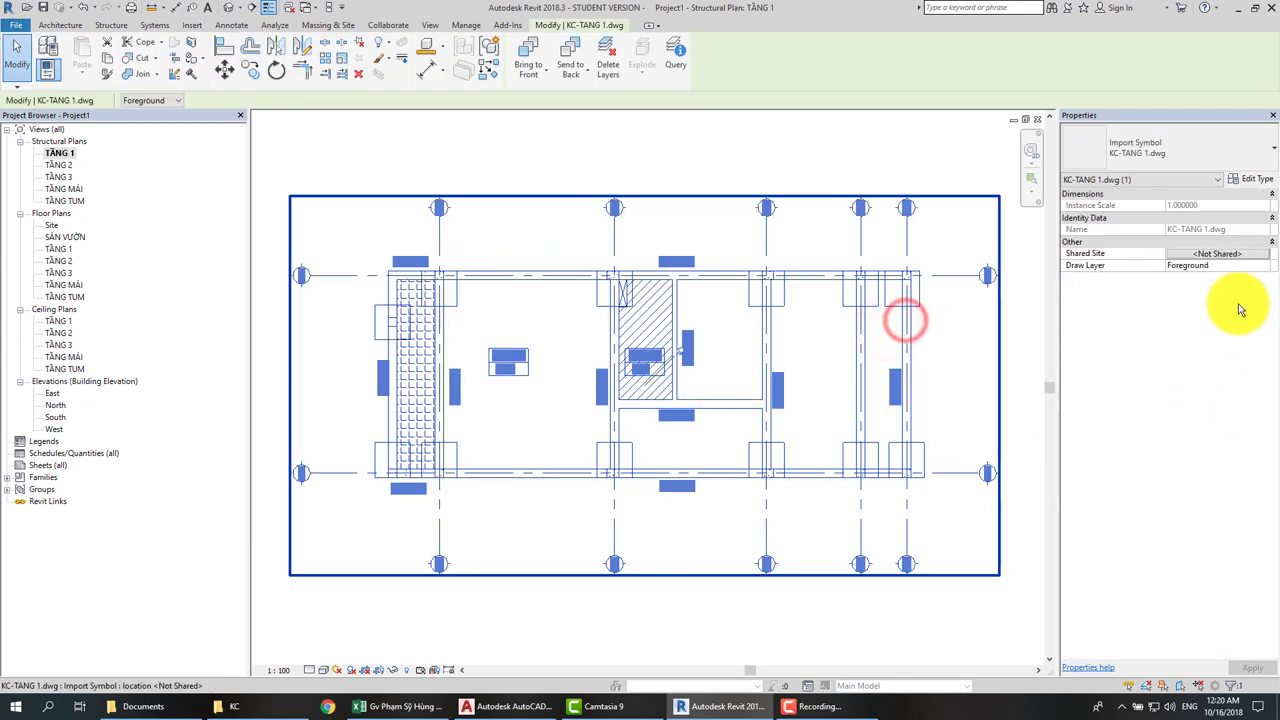
click(776, 154)
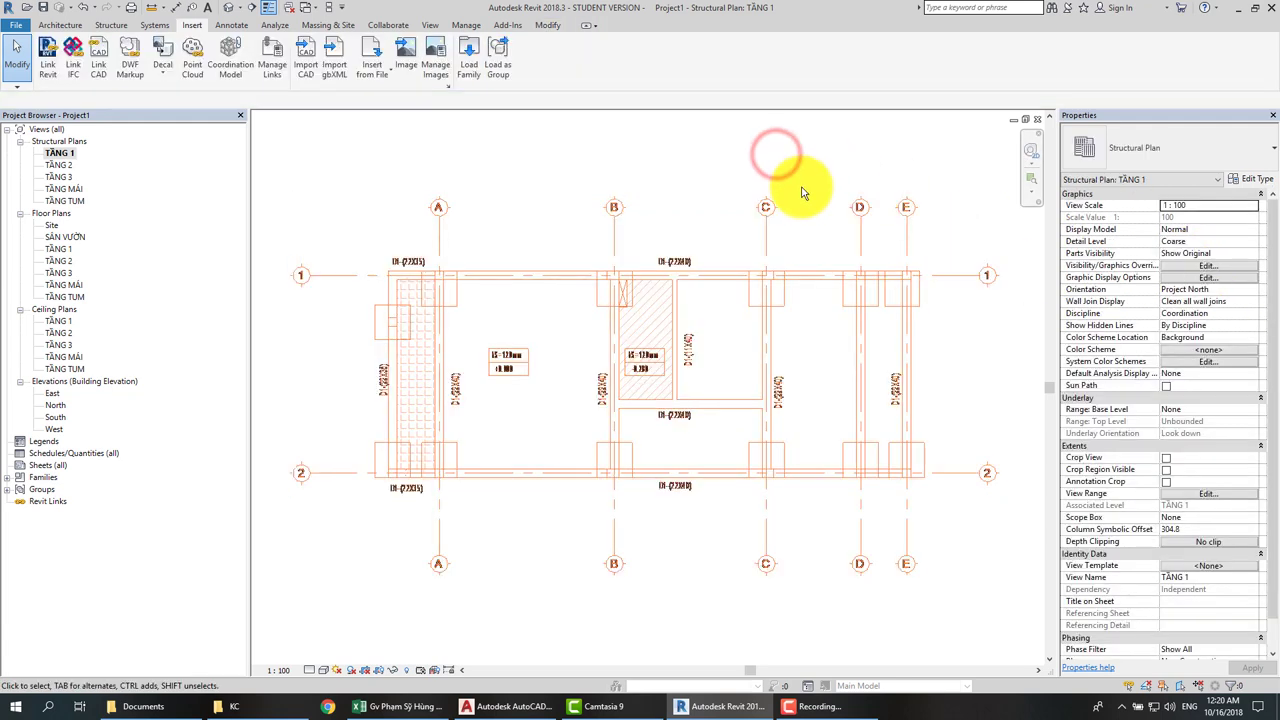